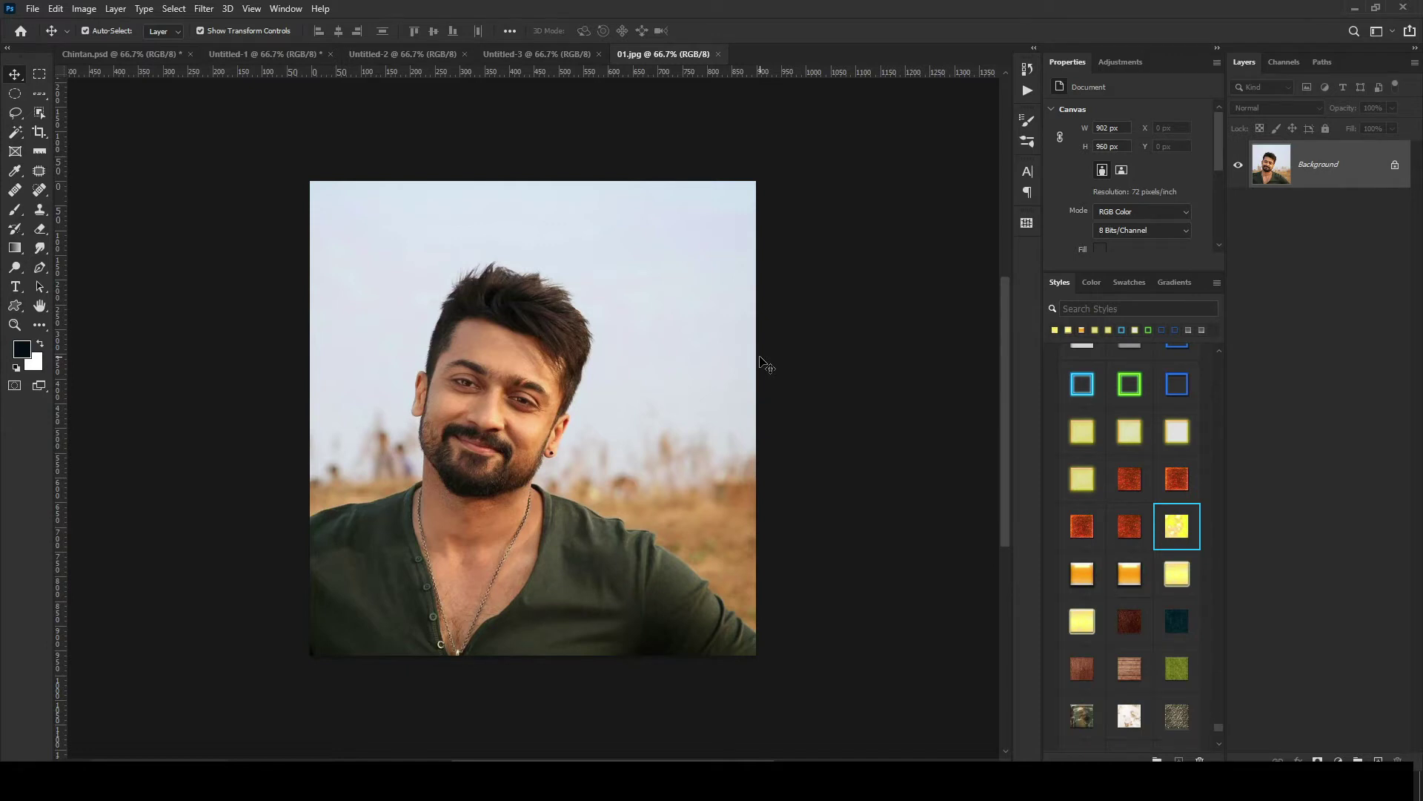
# - Duplicate the field photo's Background layer into Layer 1
pyautogui.hotkey('ctrl', 'j')
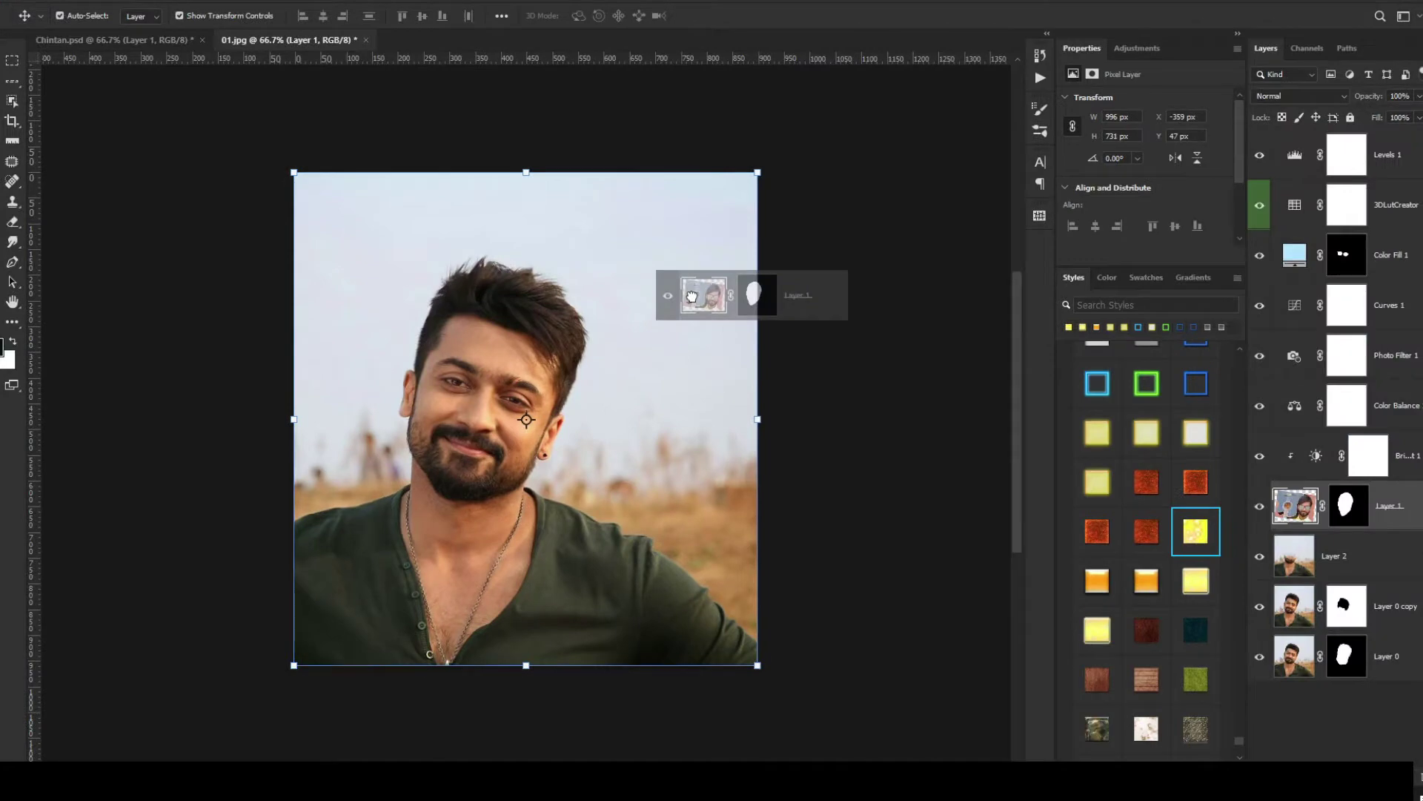
# - Drag the masked sunglasses face layer into the field photo, above Layer 1
pyautogui.moveTo(692, 297); pyautogui.dragTo(539, 383)
pyautogui.click(1269, 156)
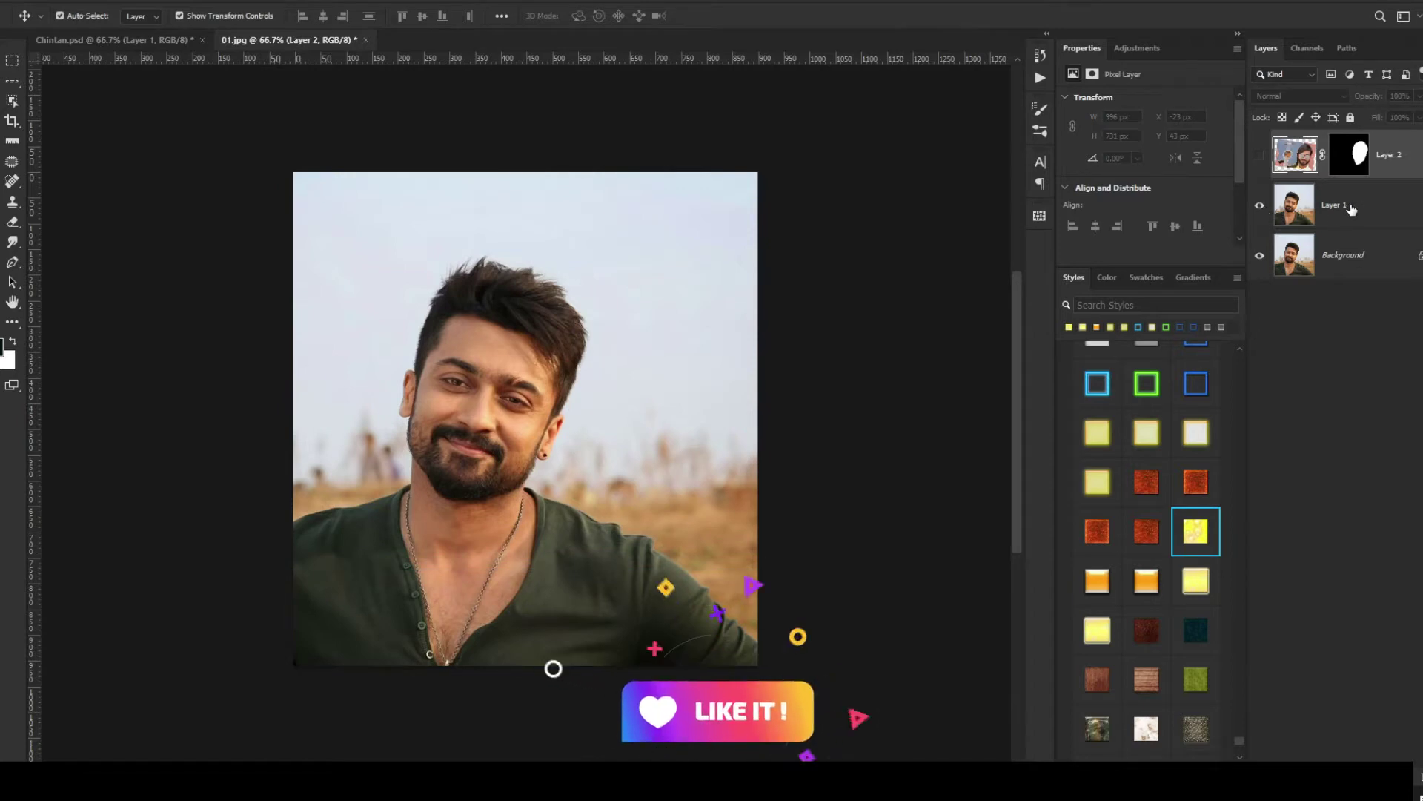
pyautogui.click(1278, 214)
pyautogui.click(1259, 156)
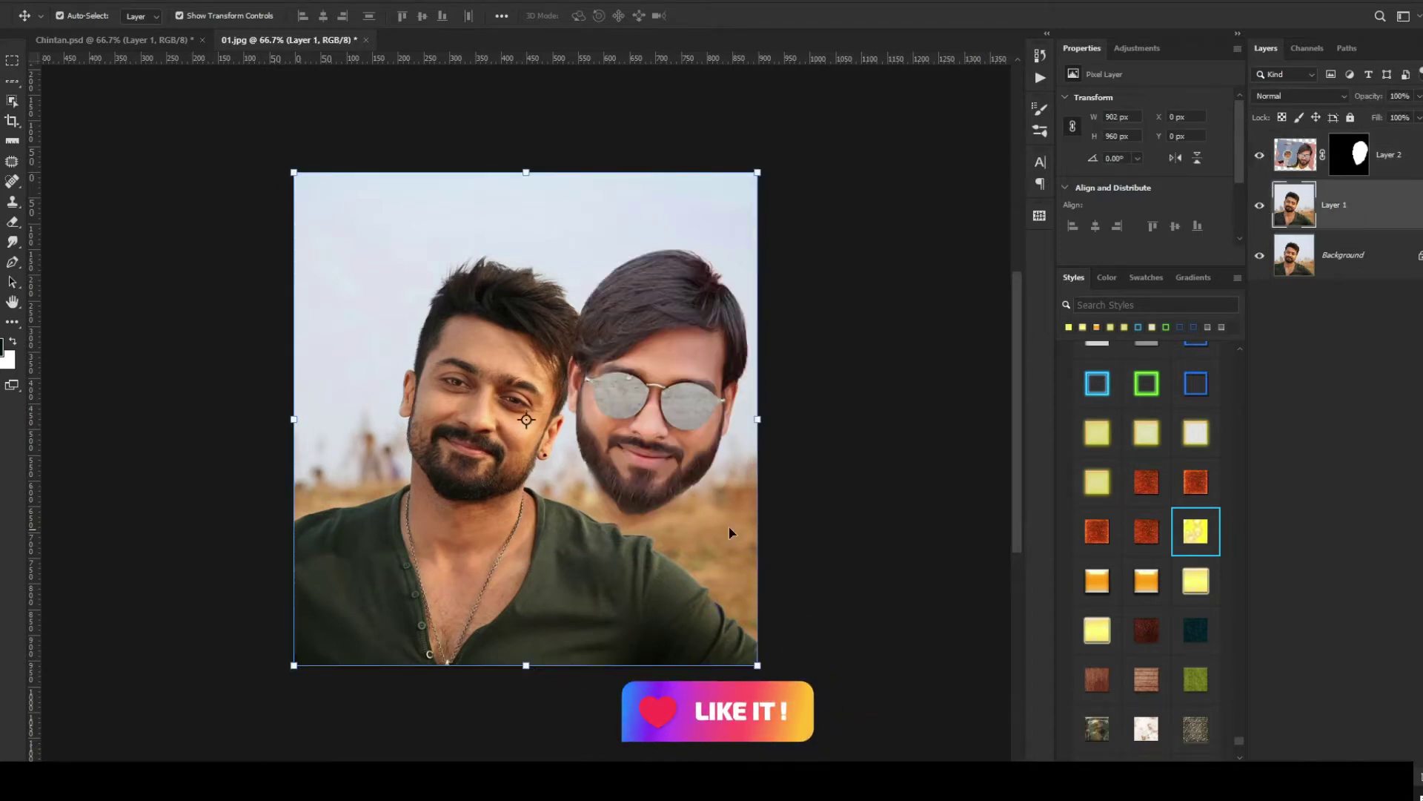
pyautogui.scroll(1, 647, 447)
# - Move and slightly rotate the pasted face over the man's face, then commit the transform
pyautogui.moveTo(655, 445); pyautogui.dragTo(462, 447)
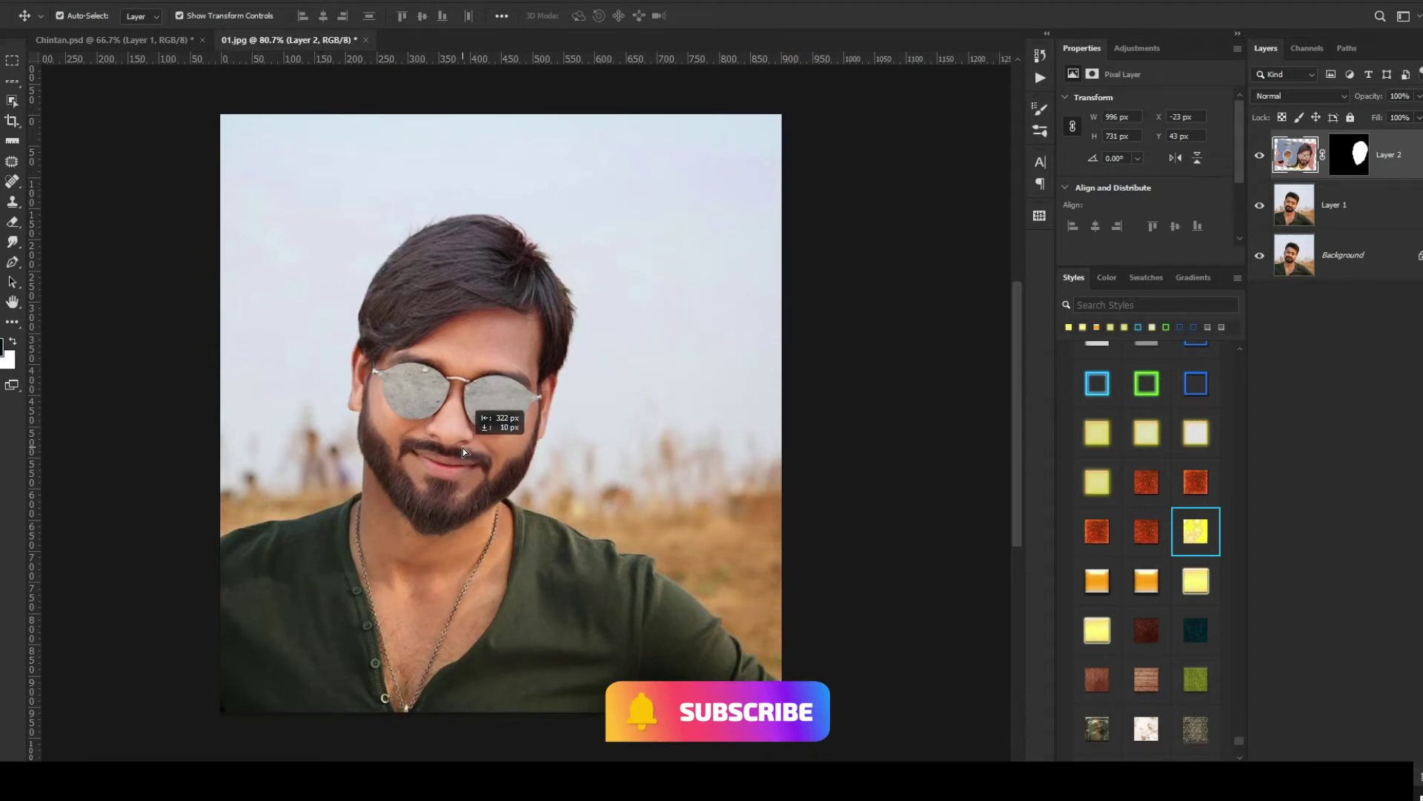
pyautogui.scroll(1, 485, 351)
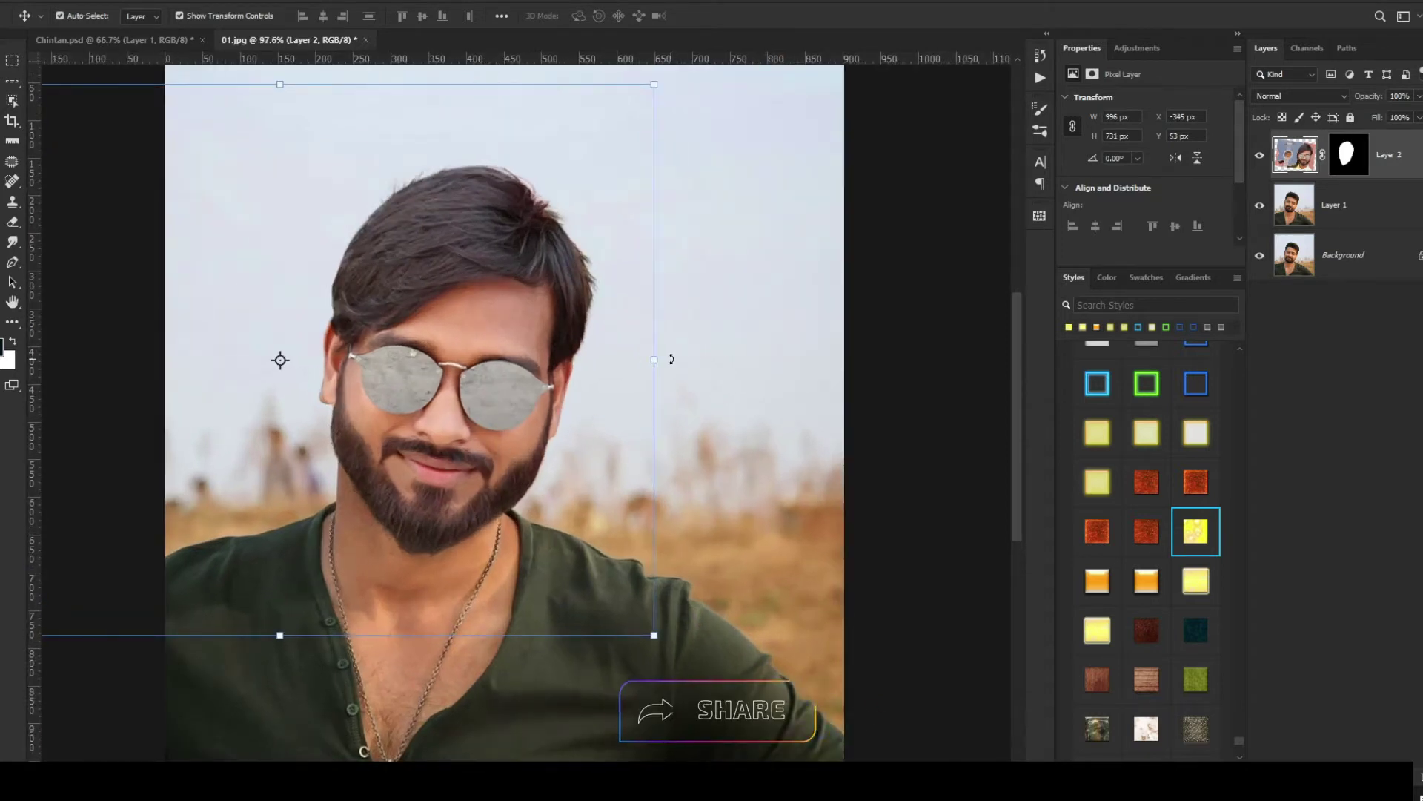
pyautogui.moveTo(689, 352); pyautogui.dragTo(688, 356)
pyautogui.press('Up')
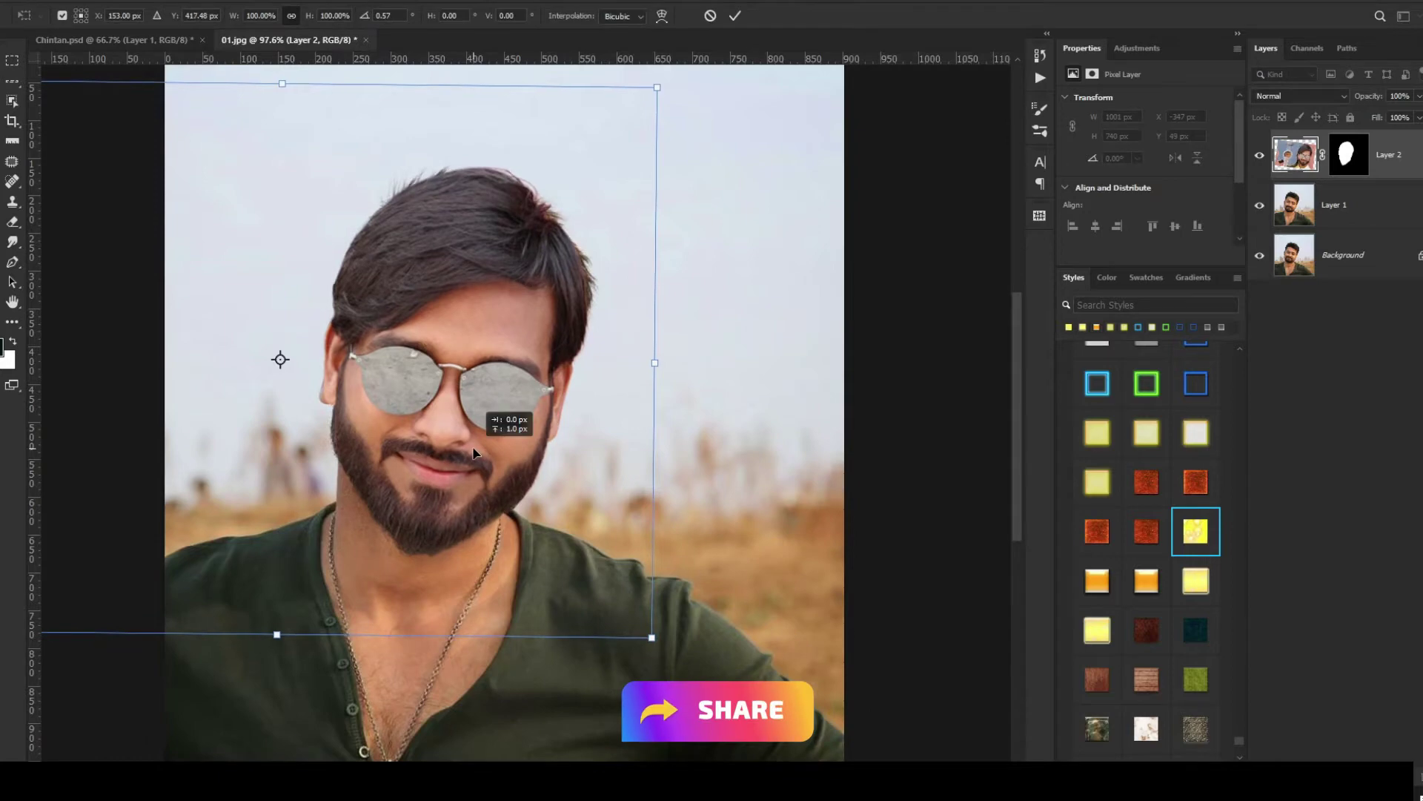
pyautogui.moveTo(474, 453); pyautogui.dragTo(475, 450)
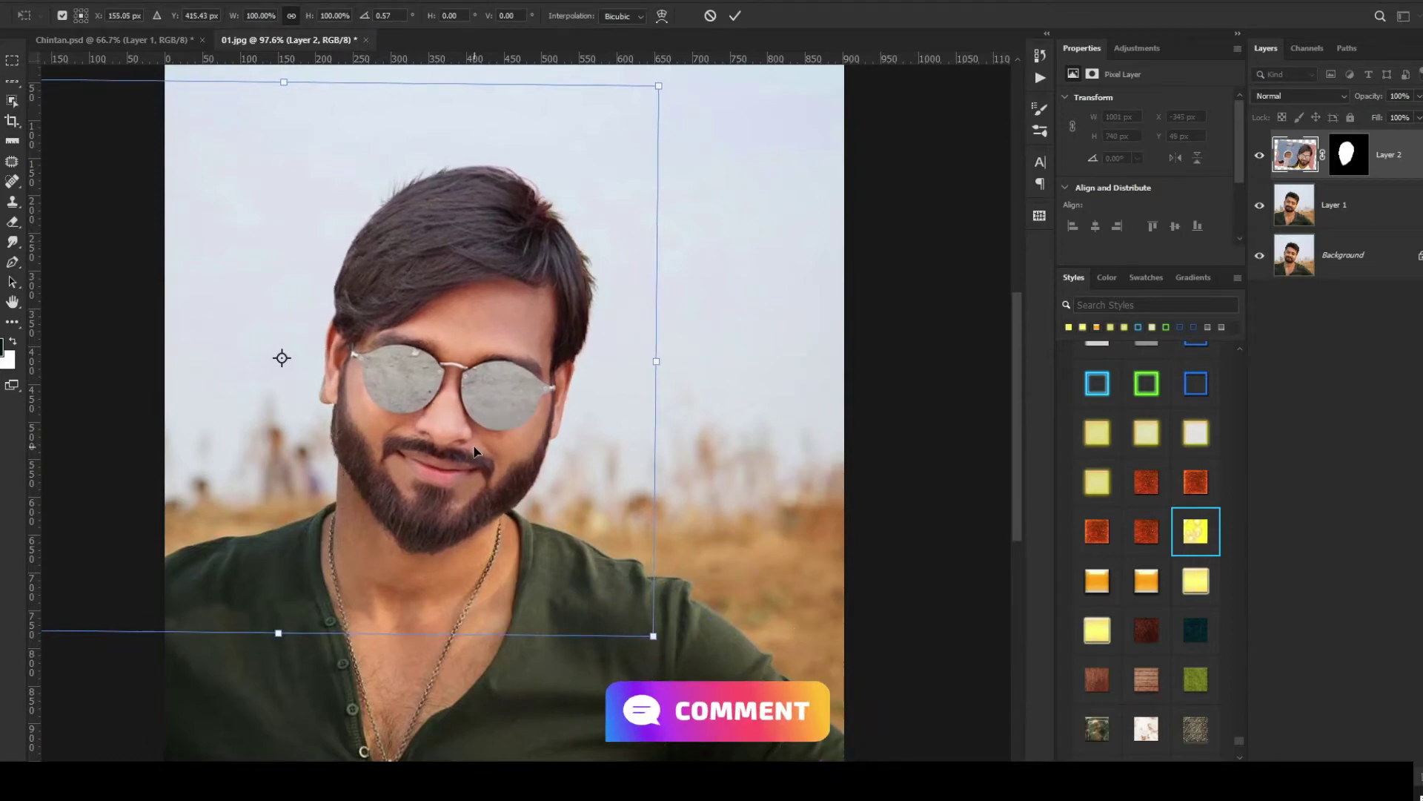
pyautogui.press('Return')
pyautogui.moveTo(474, 451); pyautogui.dragTo(460, 458)
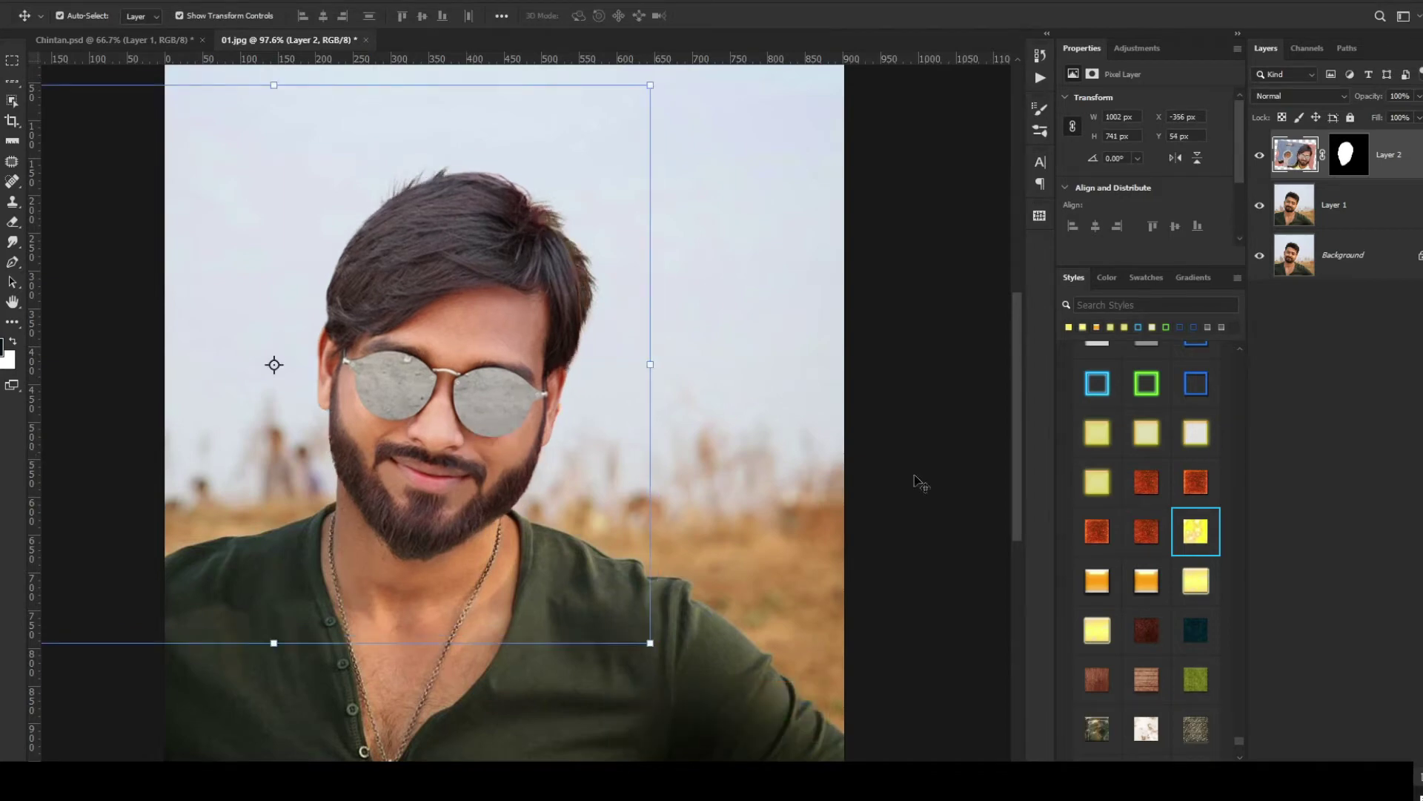
pyautogui.click(1358, 218)
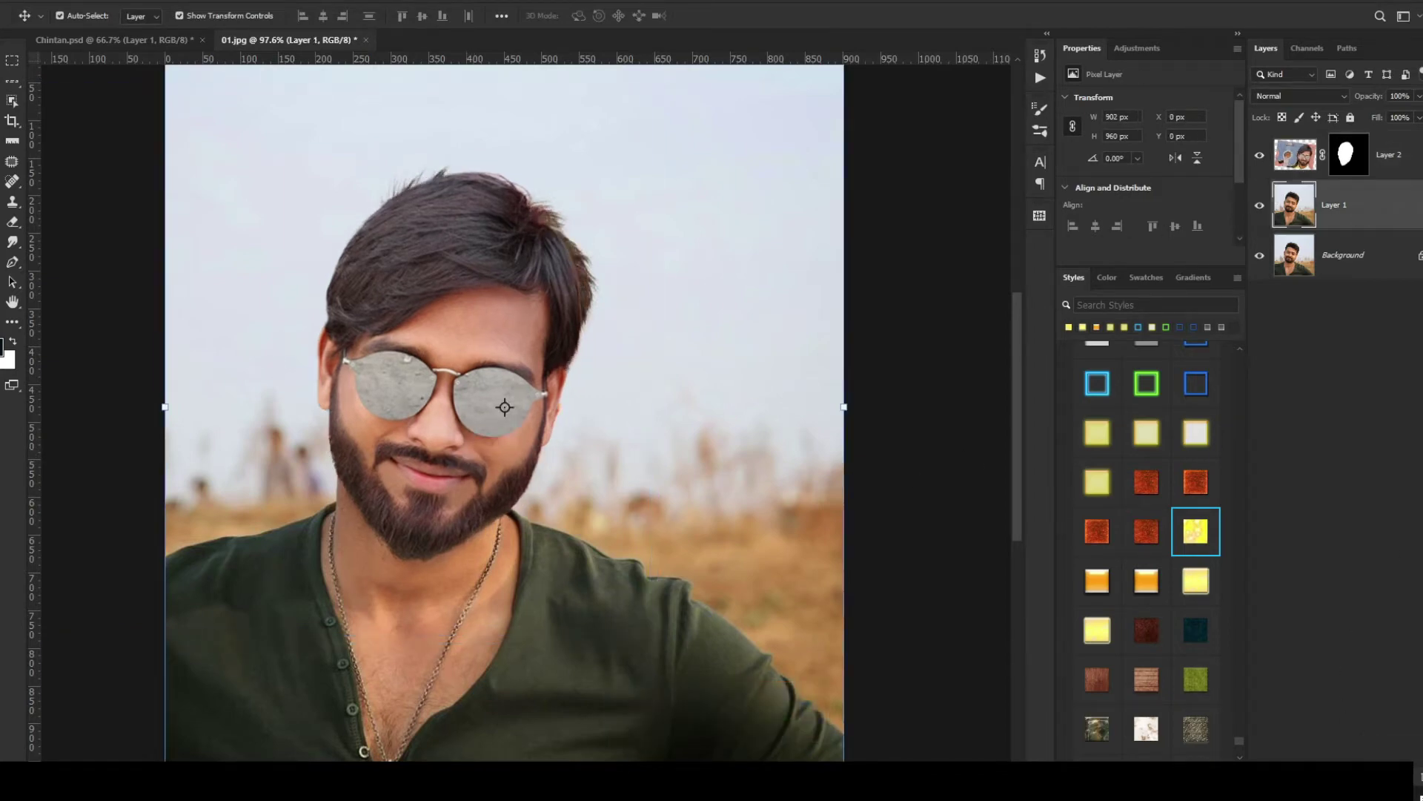
pyautogui.press('s')
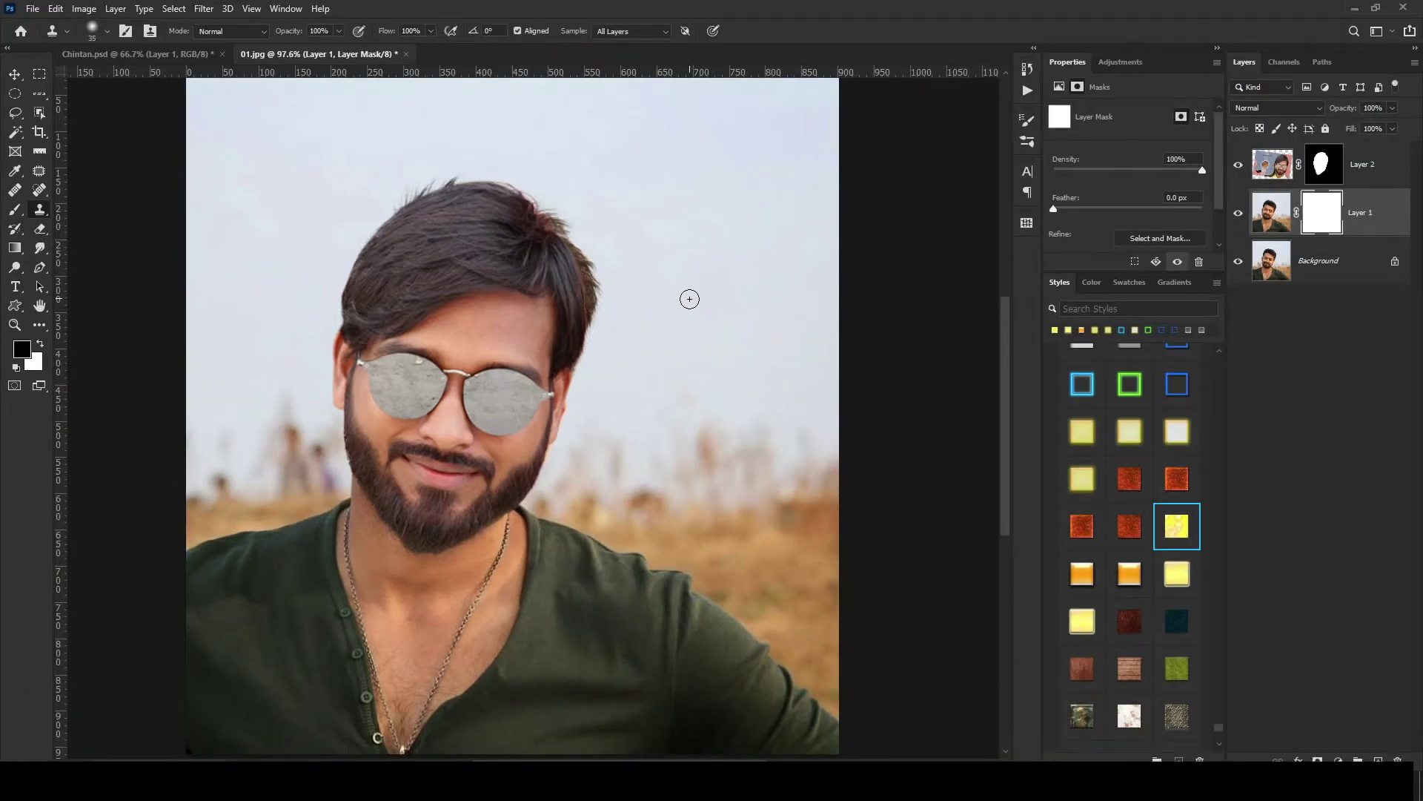
# - Sample the sky with a resized clone brush and clone it over the protruding hair
pyautogui.press(']')
pyautogui.press(']')
pyautogui.press(']')
pyautogui.press(']')
pyautogui.press(']')
pyautogui.press(']')
pyautogui.press(']')
pyautogui.press('[')
pyautogui.press('[')
pyautogui.press('[')
pyautogui.press('[')
pyautogui.keyDown('alt'); pyautogui.click(665, 220); pyautogui.keyUp('alt')
pyautogui.moveTo(623, 229); pyautogui.dragTo(636, 296)
pyautogui.click(1276, 215)
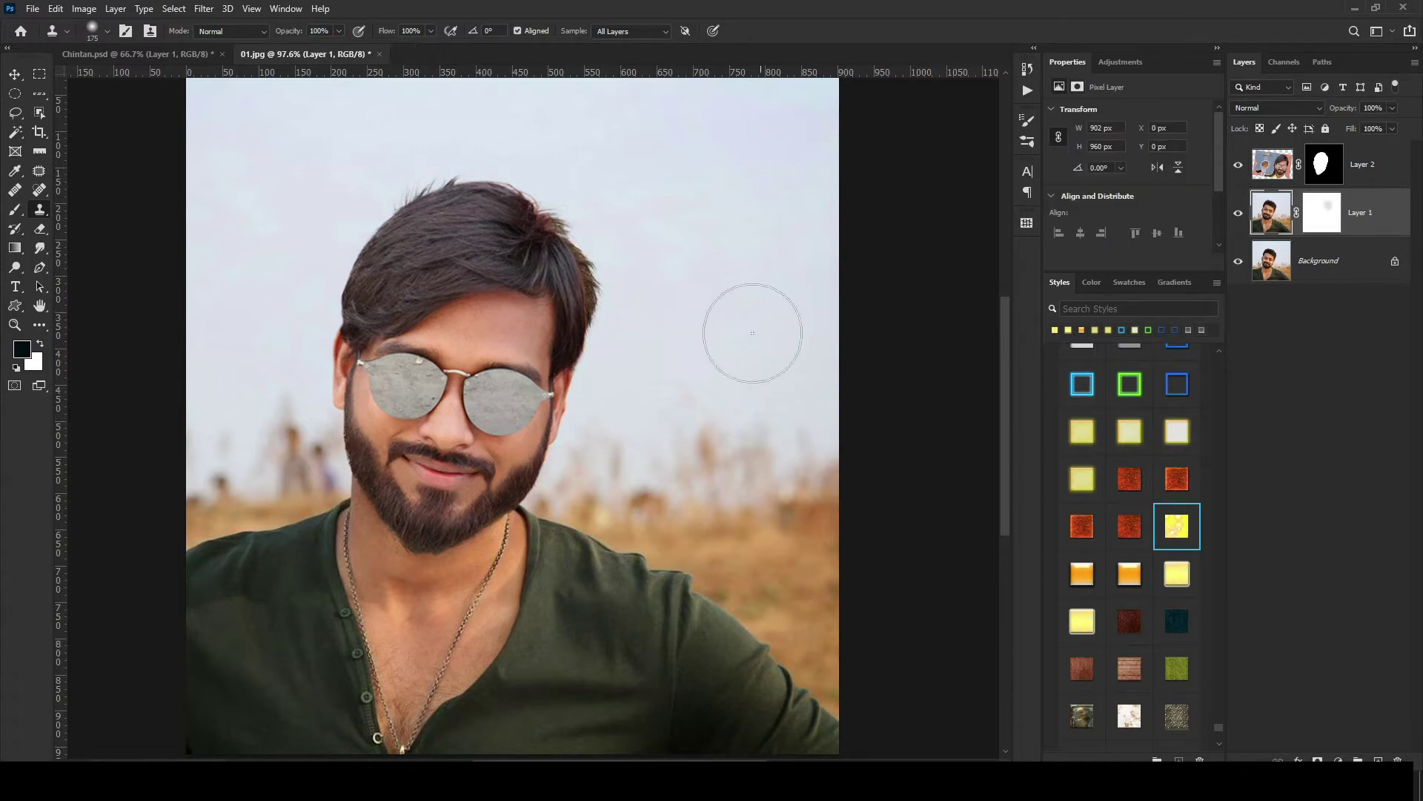
pyautogui.moveTo(609, 262)
pyautogui.mouseDown()
pyautogui.moveTo(638, 330)
pyautogui.moveTo(610, 307)
pyautogui.moveTo(627, 228)
pyautogui.mouseUp()
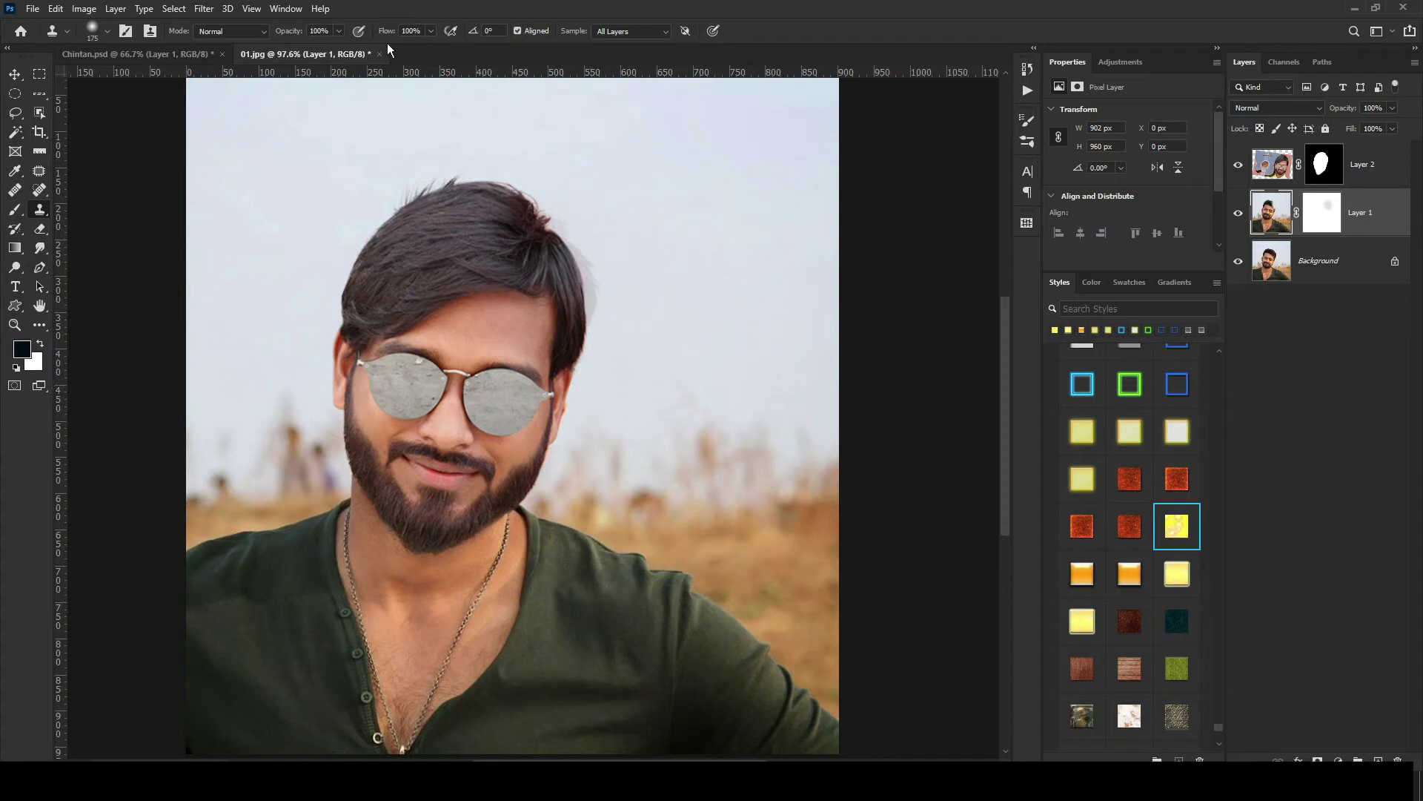
# - Resample sky beside the head and clone over the remaining top hair strands on Layer 1
pyautogui.click(1322, 213)
pyautogui.click(551, 217)
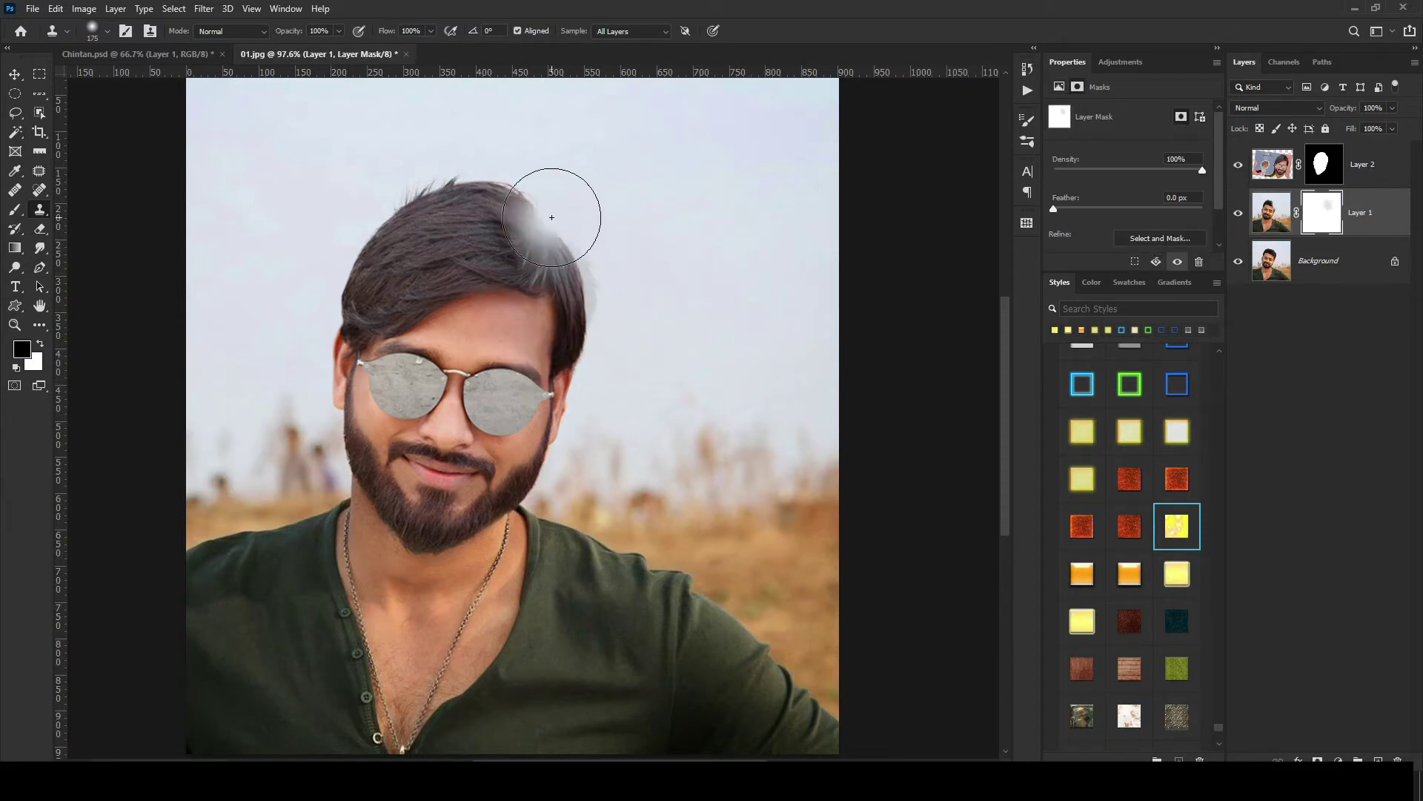
pyautogui.moveTo(551, 217)
pyautogui.mouseDown()
pyautogui.moveTo(604, 239)
pyautogui.moveTo(625, 306)
pyautogui.mouseUp()
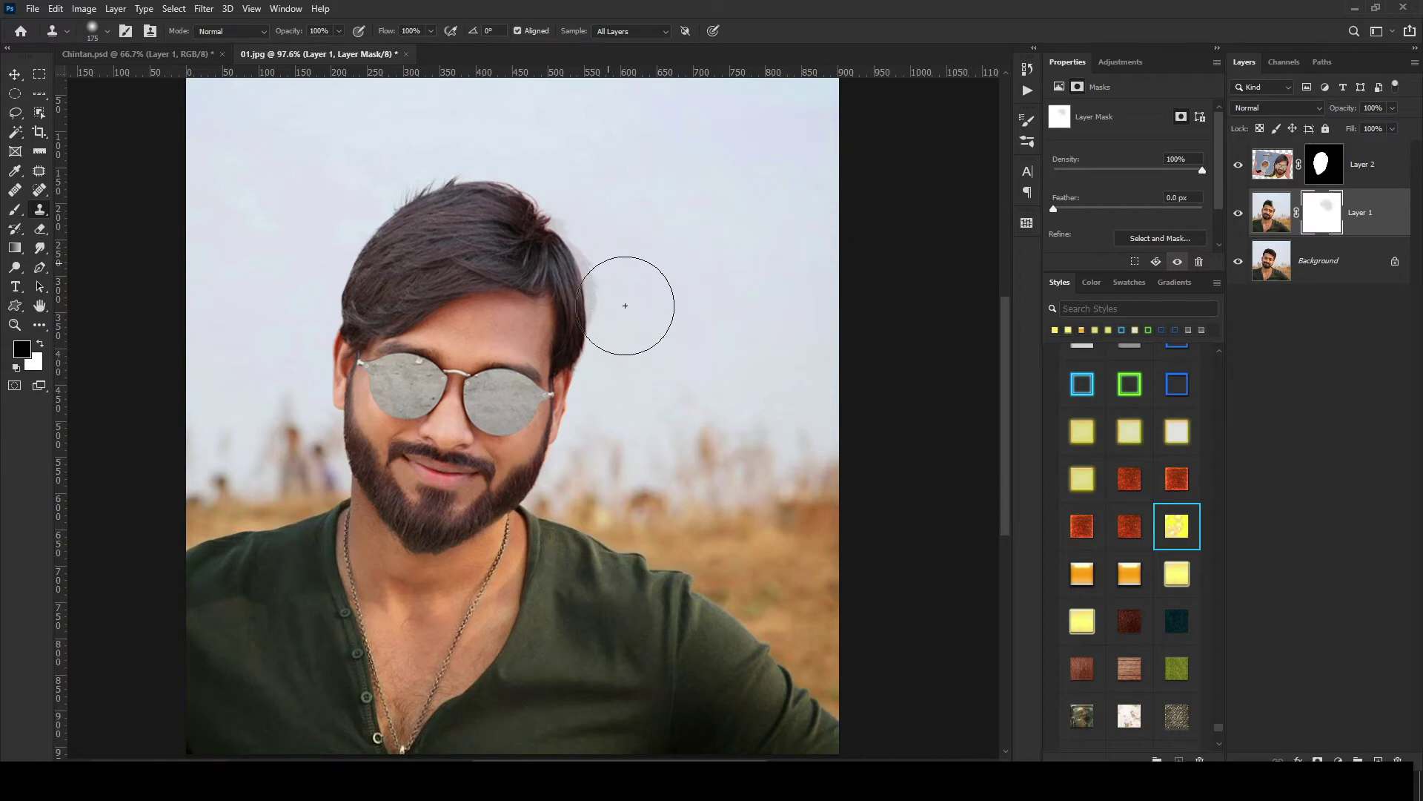
pyautogui.click(1238, 170)
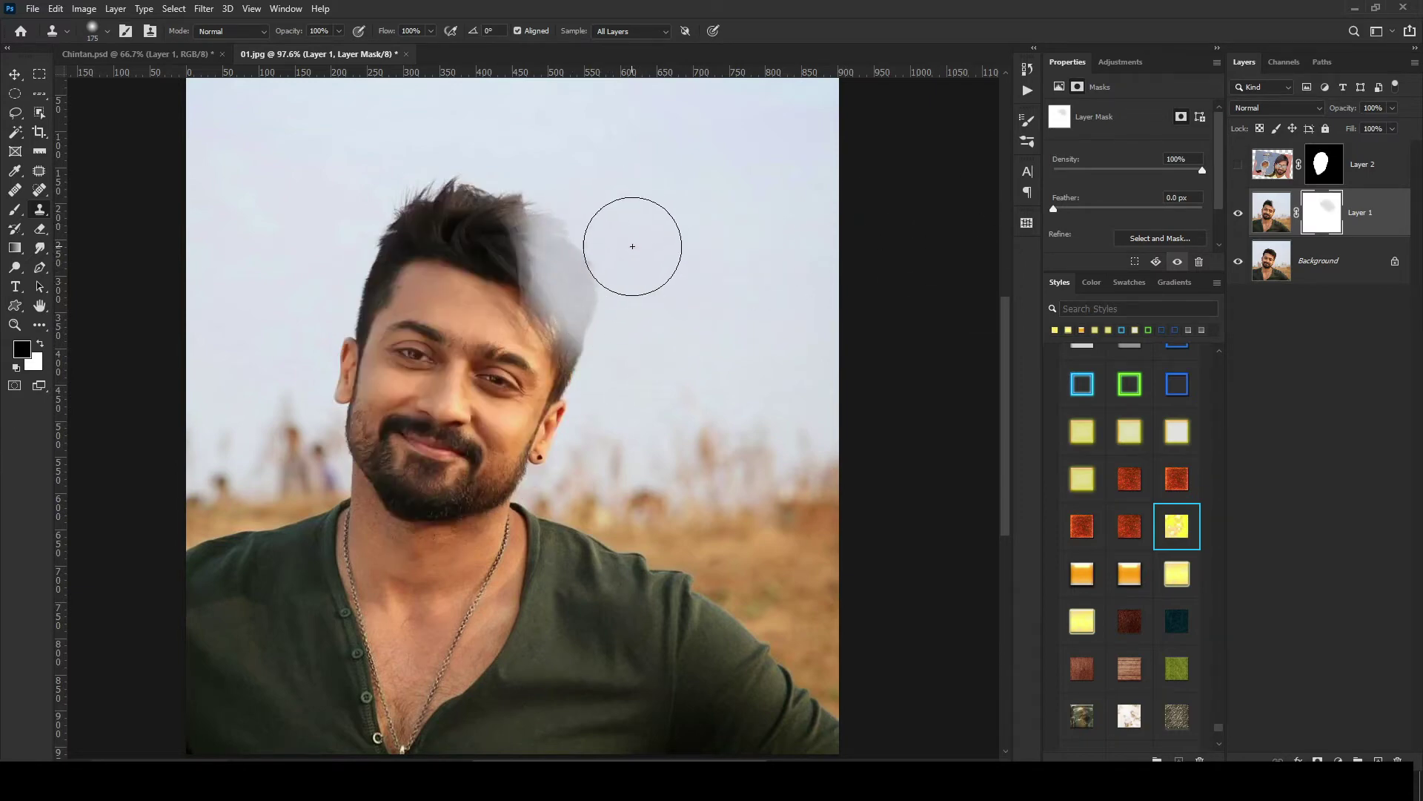
pyautogui.hotkey('ctrl', 'z')
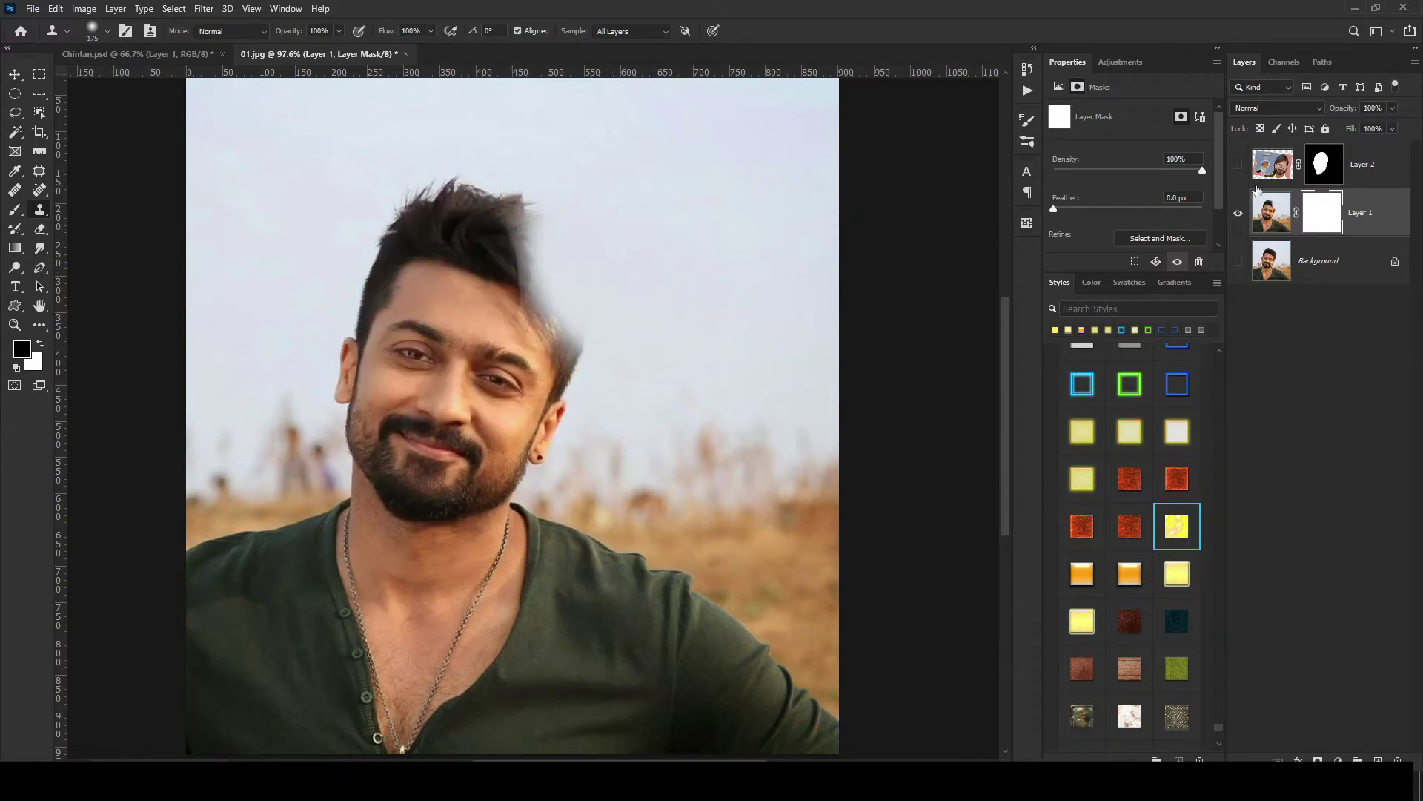
pyautogui.hotkey('ctrl', '2')
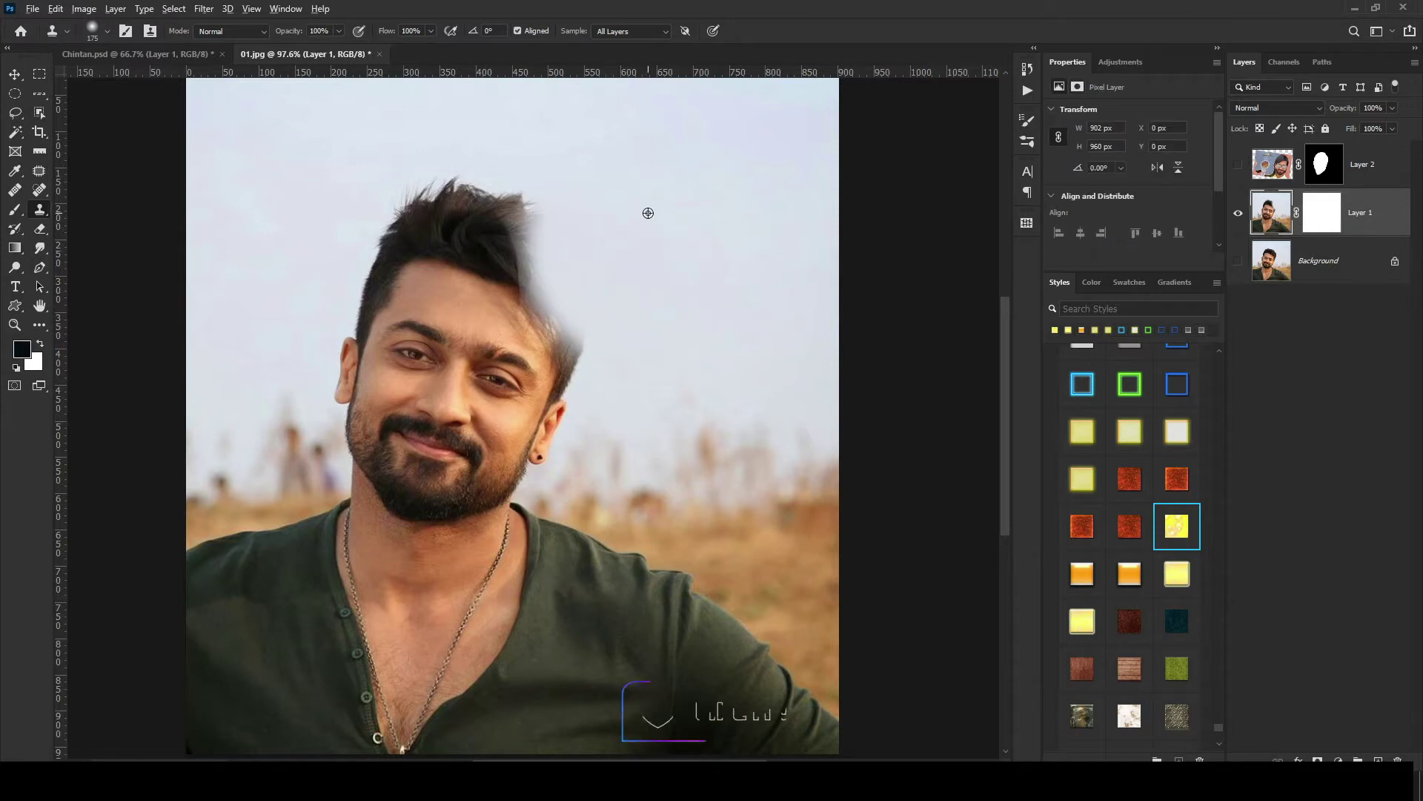
pyautogui.keyDown('alt'); pyautogui.click(648, 213); pyautogui.keyUp('alt')
pyautogui.moveTo(554, 230)
pyautogui.mouseDown()
pyautogui.moveTo(587, 286)
pyautogui.moveTo(578, 260)
pyautogui.moveTo(470, 201)
pyautogui.moveTo(413, 222)
pyautogui.moveTo(420, 254)
pyautogui.moveTo(588, 333)
pyautogui.moveTo(633, 318)
pyautogui.mouseUp()
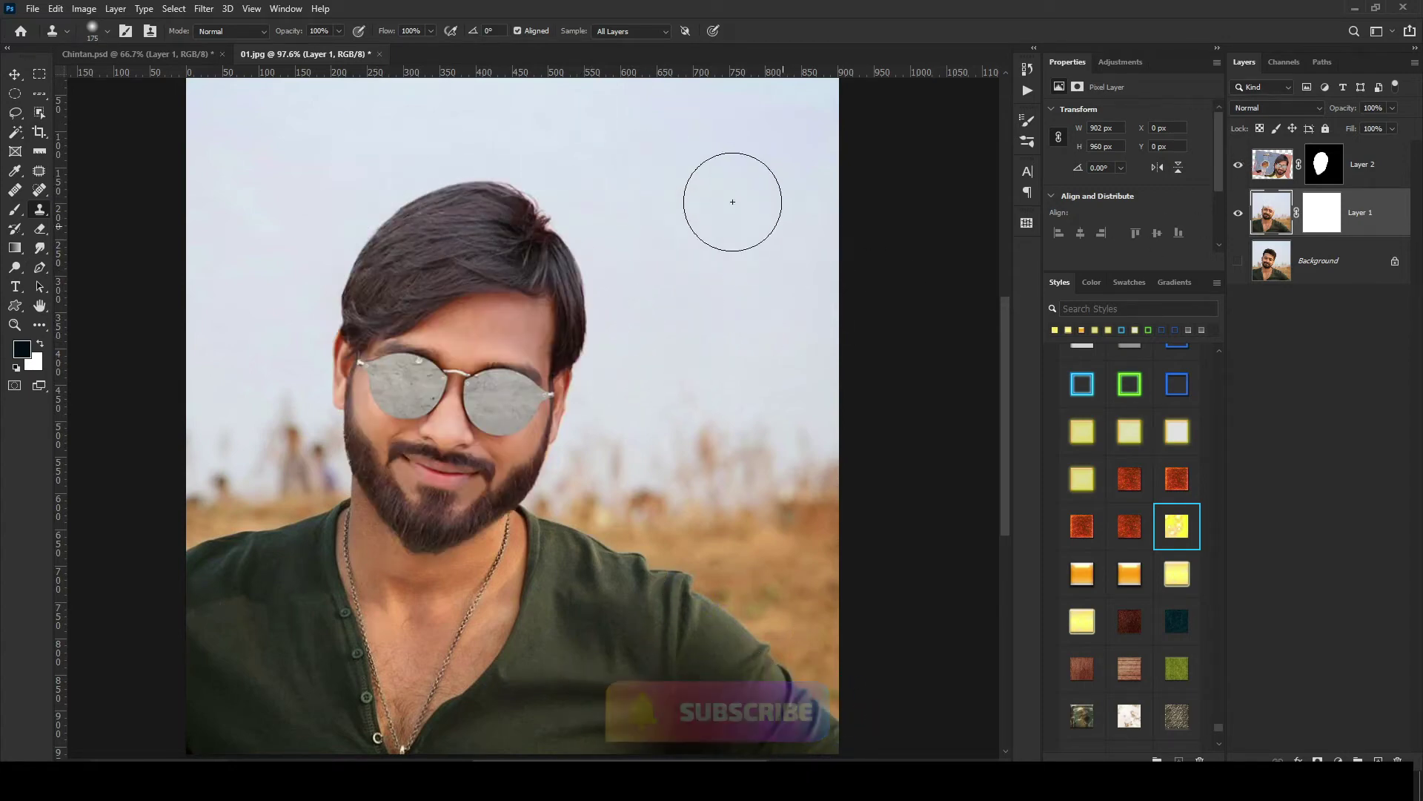
pyautogui.press('v')
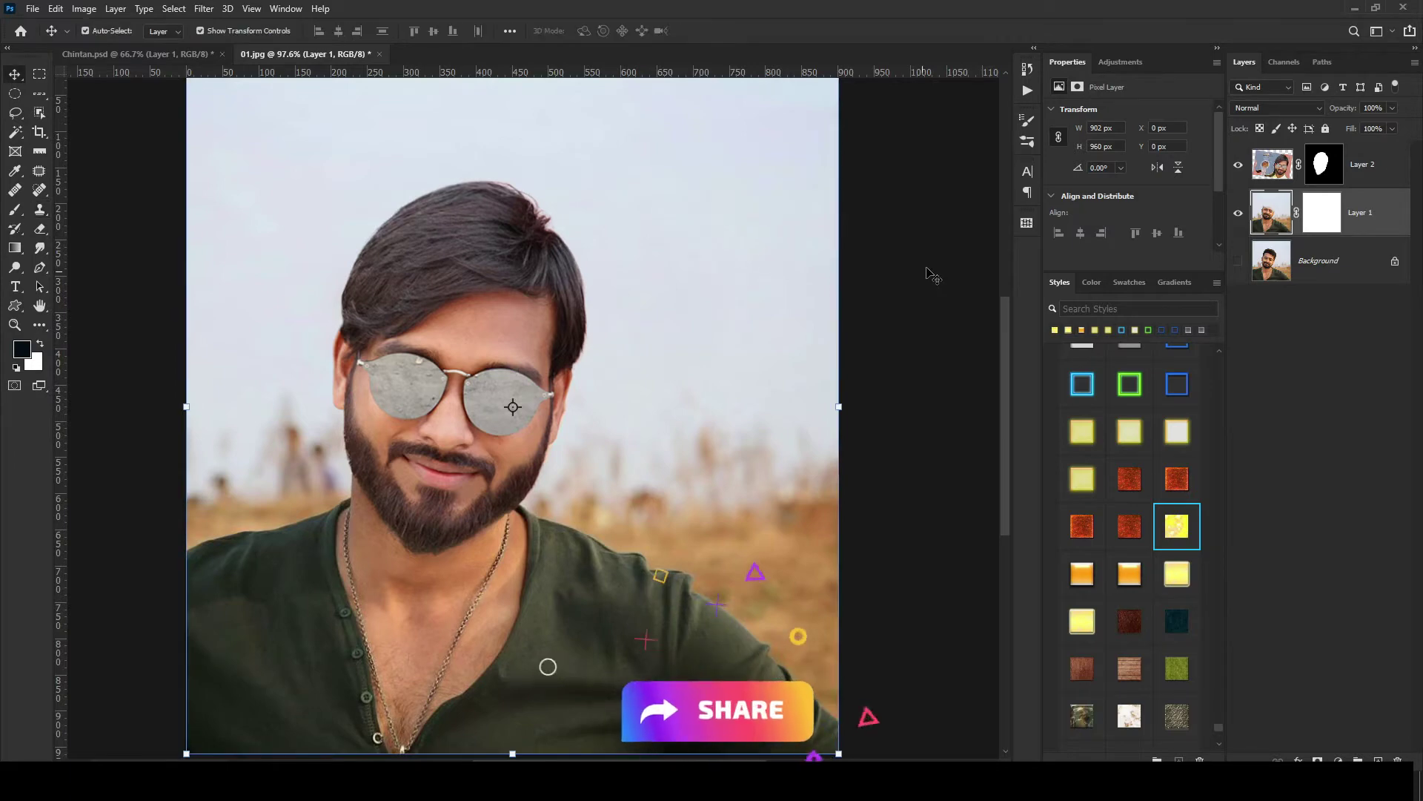
pyautogui.click(938, 269)
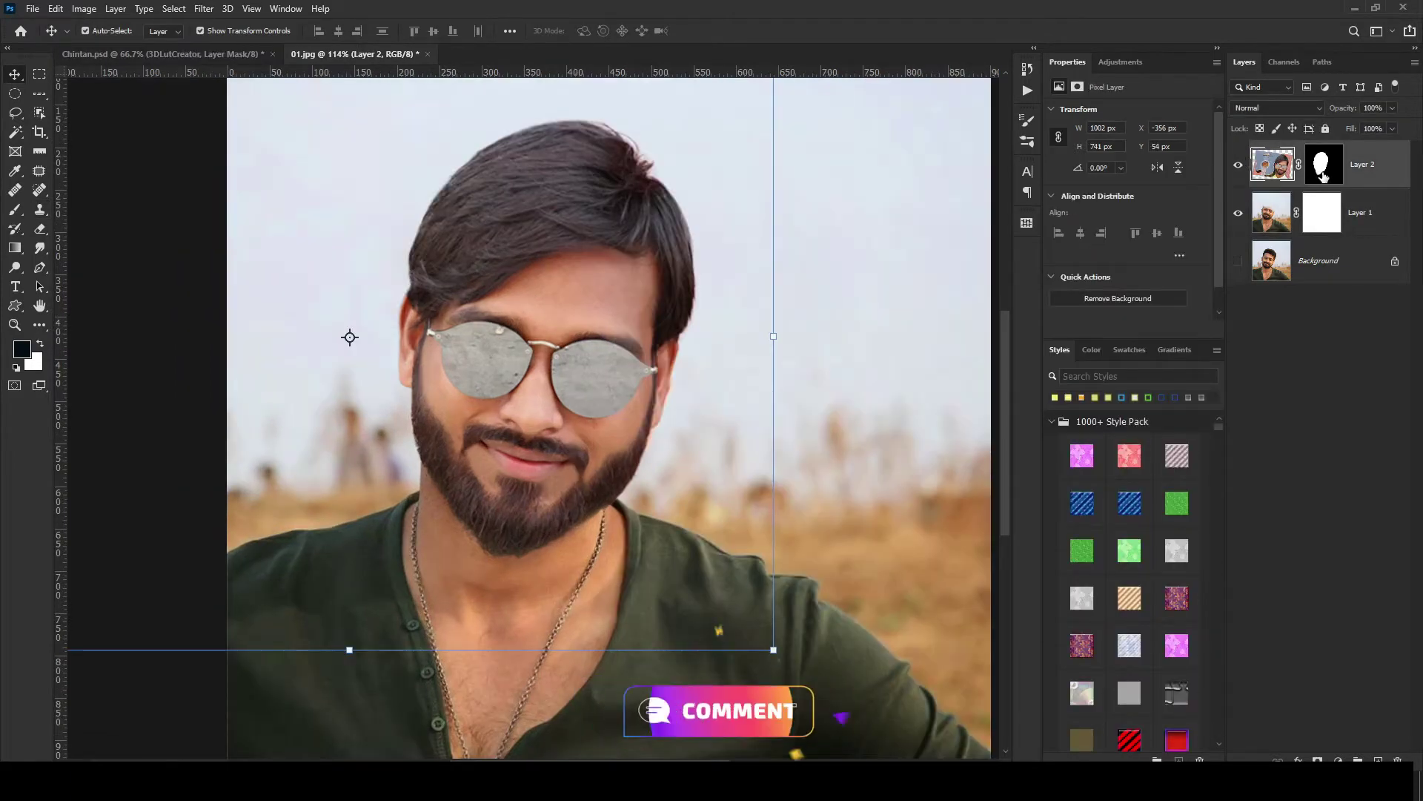
pyautogui.keyDown('shift'); pyautogui.click(1324, 164); pyautogui.keyUp('shift')
pyautogui.keyDown('shift'); pyautogui.click(1324, 164); pyautogui.keyUp('shift')
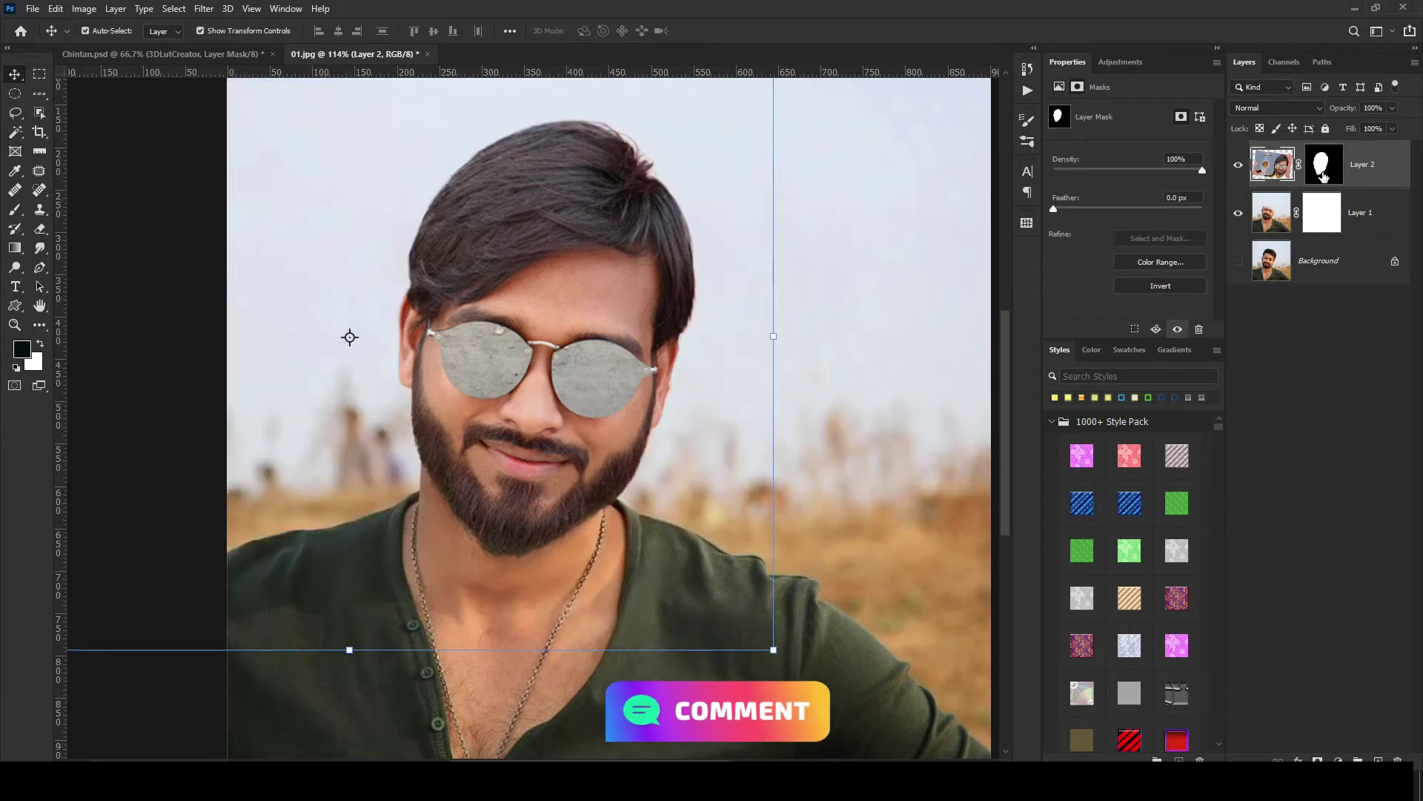
pyautogui.keyDown('shift'); pyautogui.click(1324, 164); pyautogui.keyUp('shift')
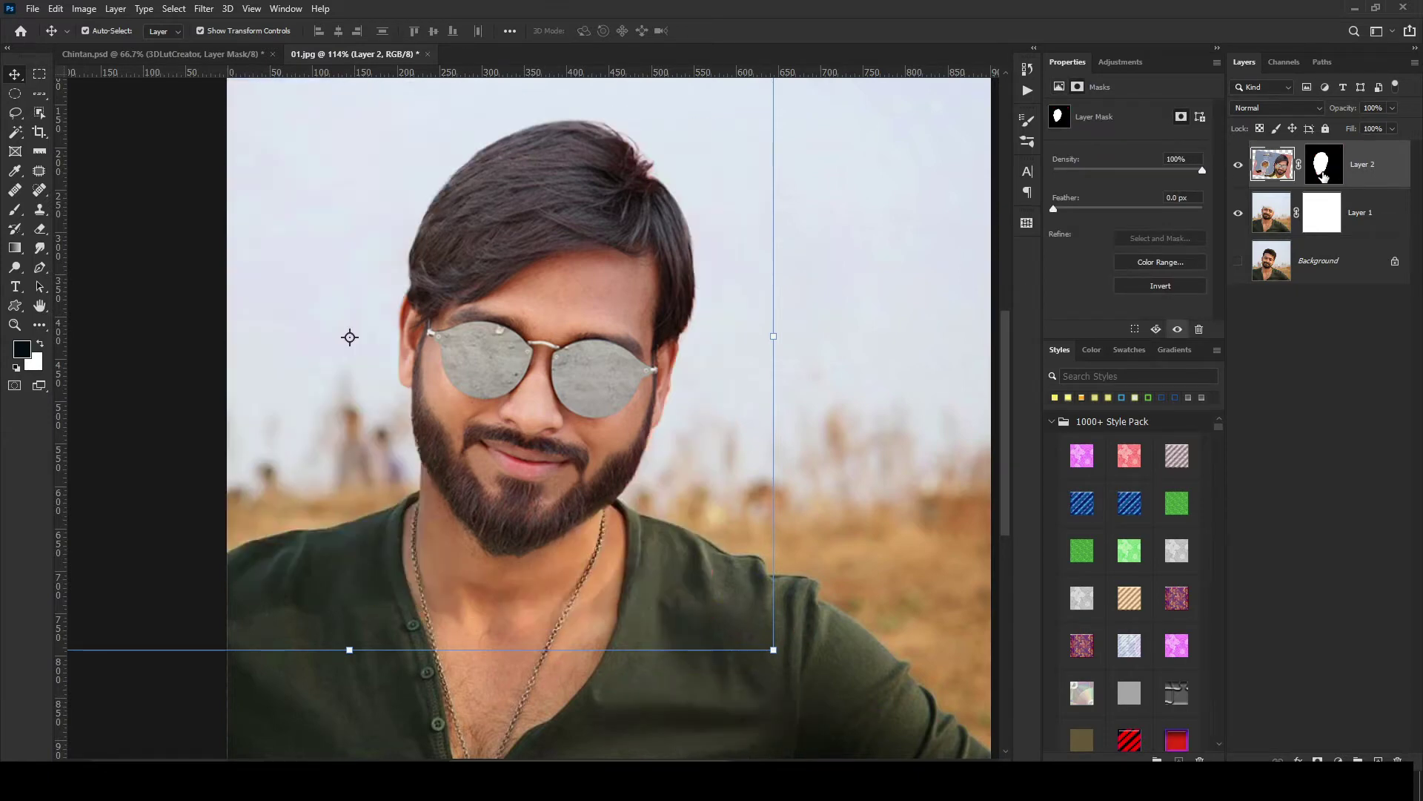
pyautogui.keyDown('shift'); pyautogui.click(1324, 176); pyautogui.keyUp('shift')
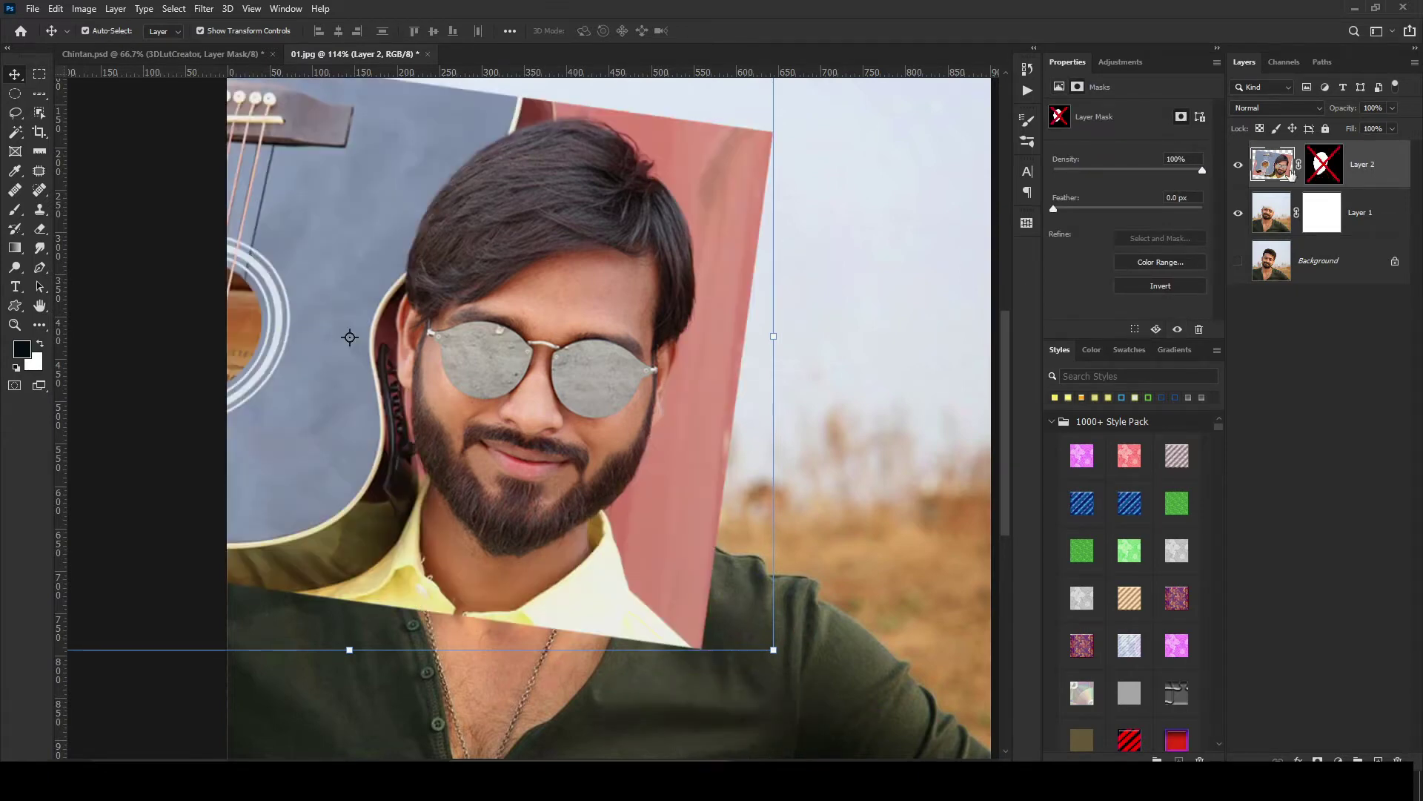
pyautogui.click(1245, 214)
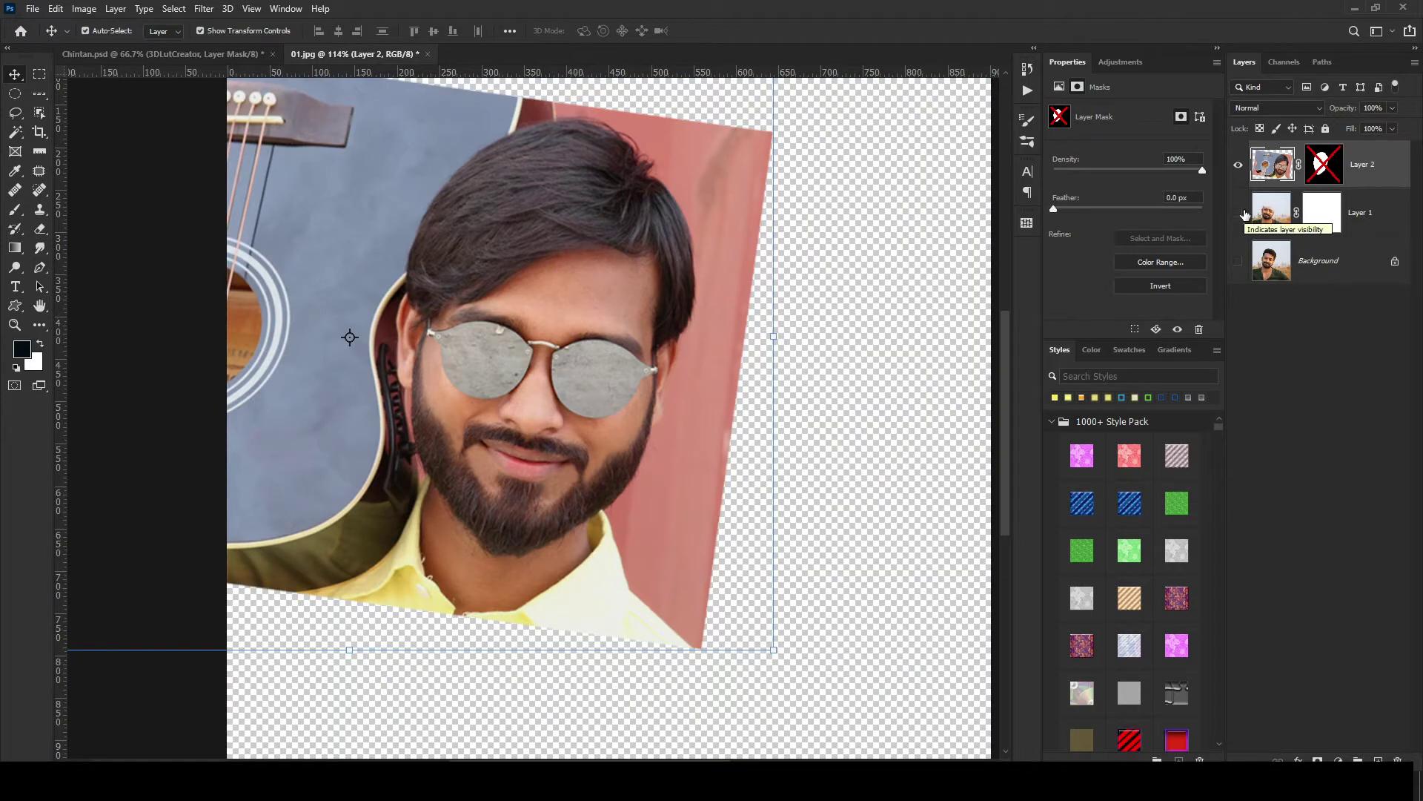
pyautogui.click(1238, 214)
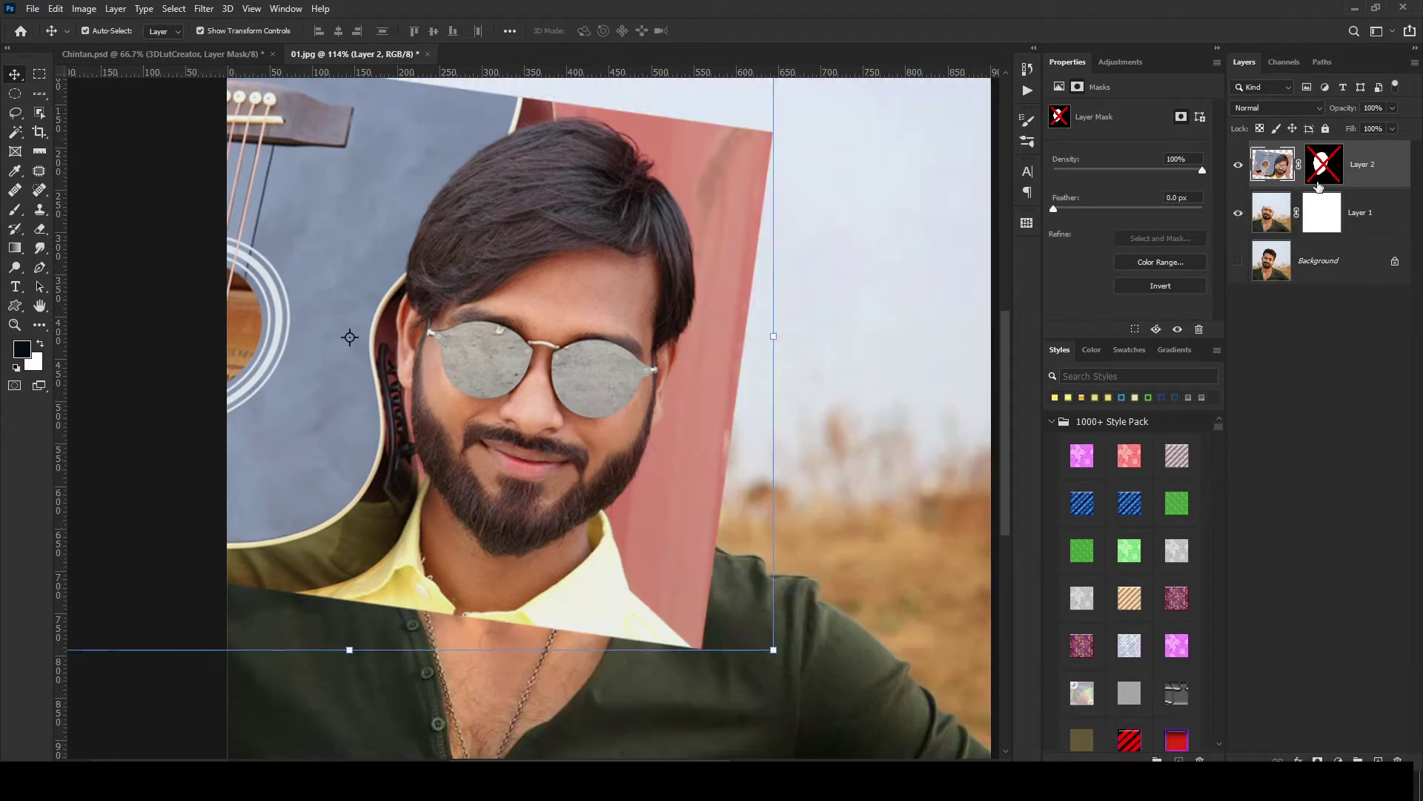
pyautogui.keyDown('shift'); pyautogui.click(1324, 163); pyautogui.keyUp('shift')
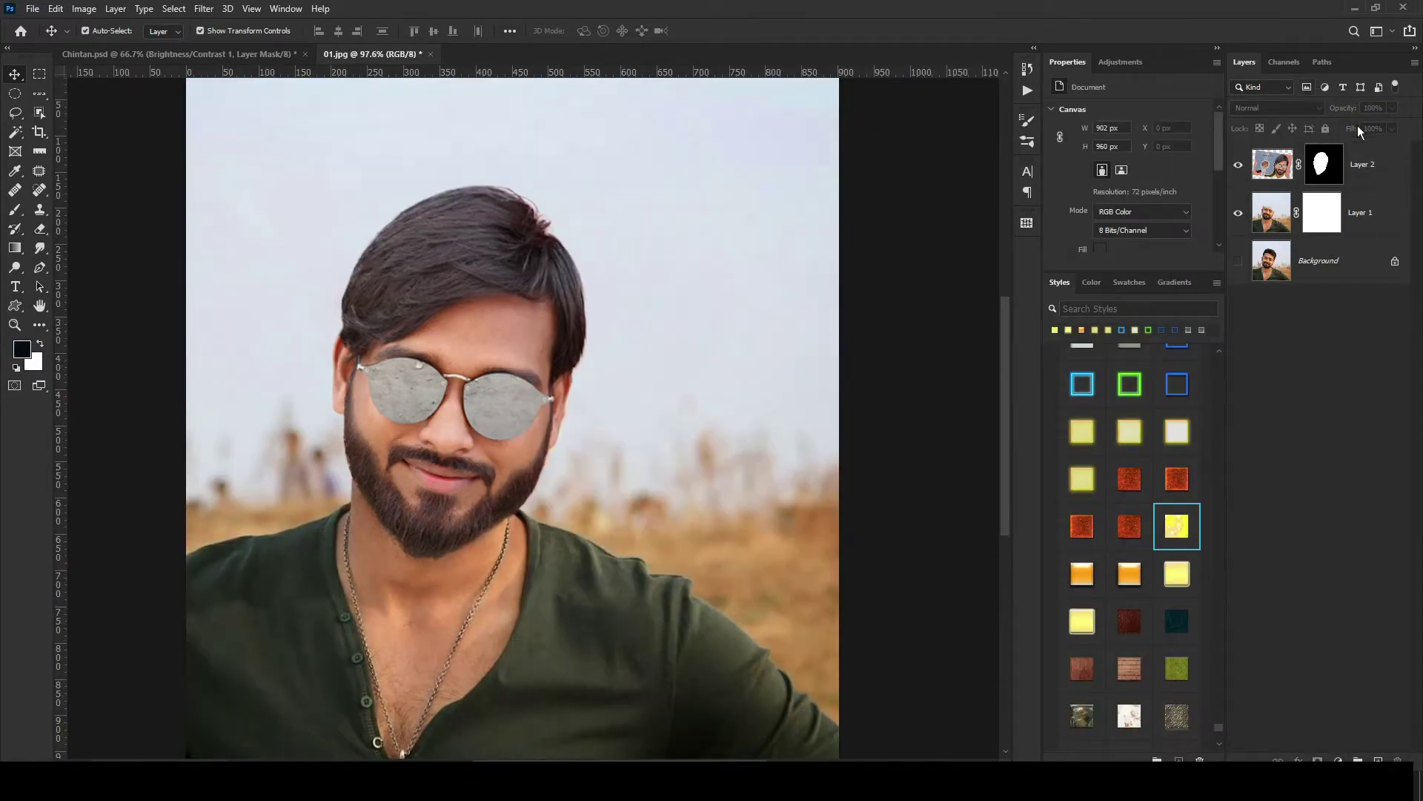
# - Add a Curves adjustment above Layer 2, raise a midtone point, and clip it to the face
pyautogui.click(1368, 175)
pyautogui.click(1339, 757)
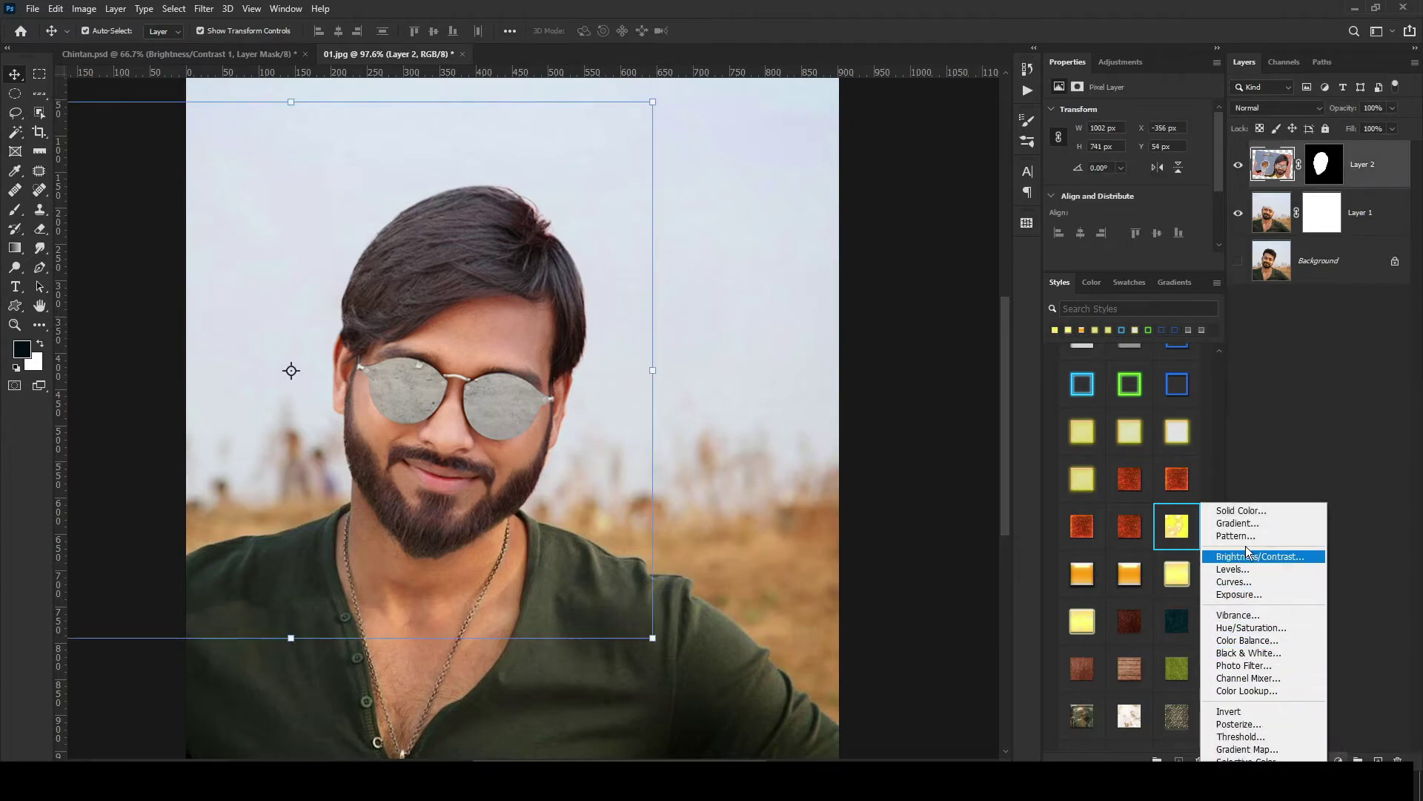
pyautogui.click(1249, 581)
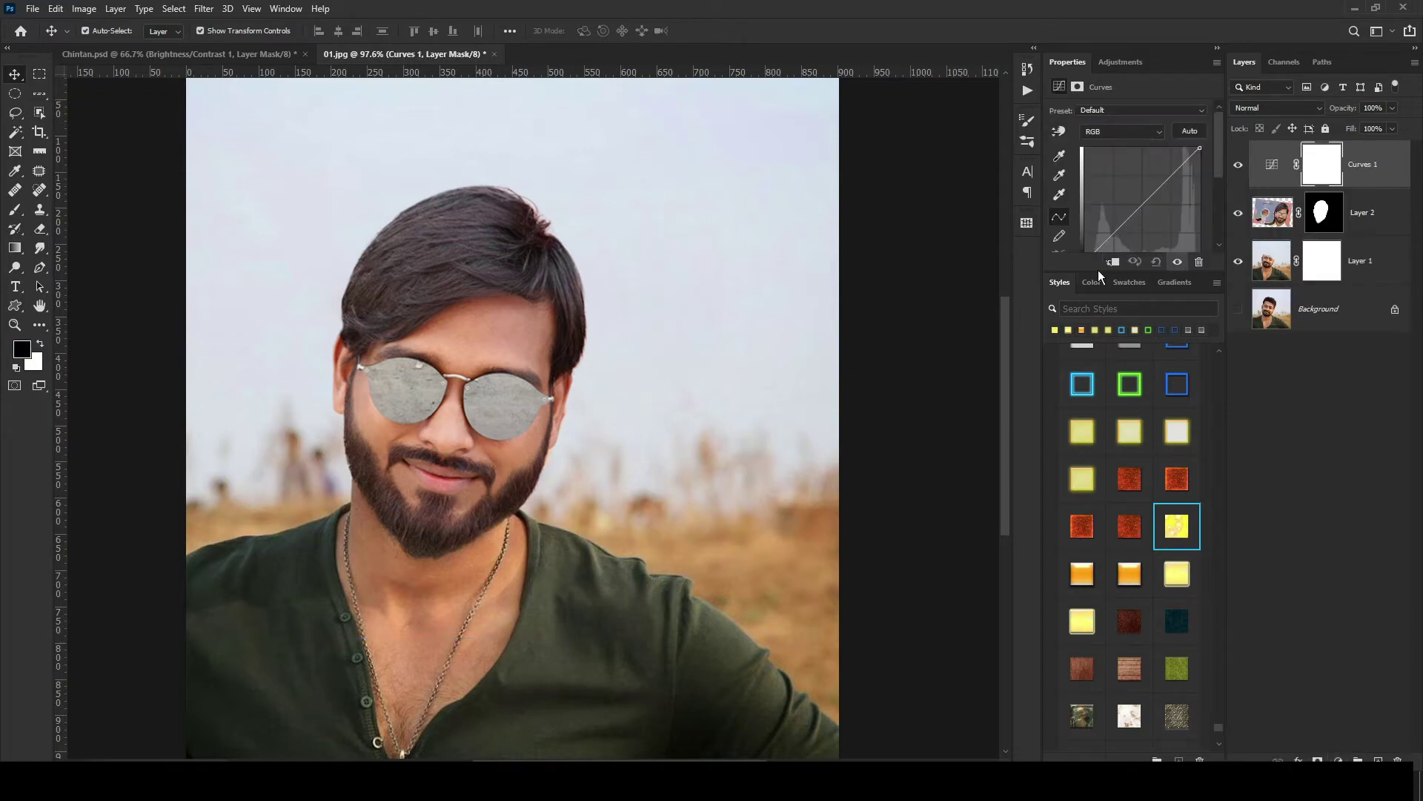
pyautogui.moveTo(1084, 273); pyautogui.dragTo(1085, 341)
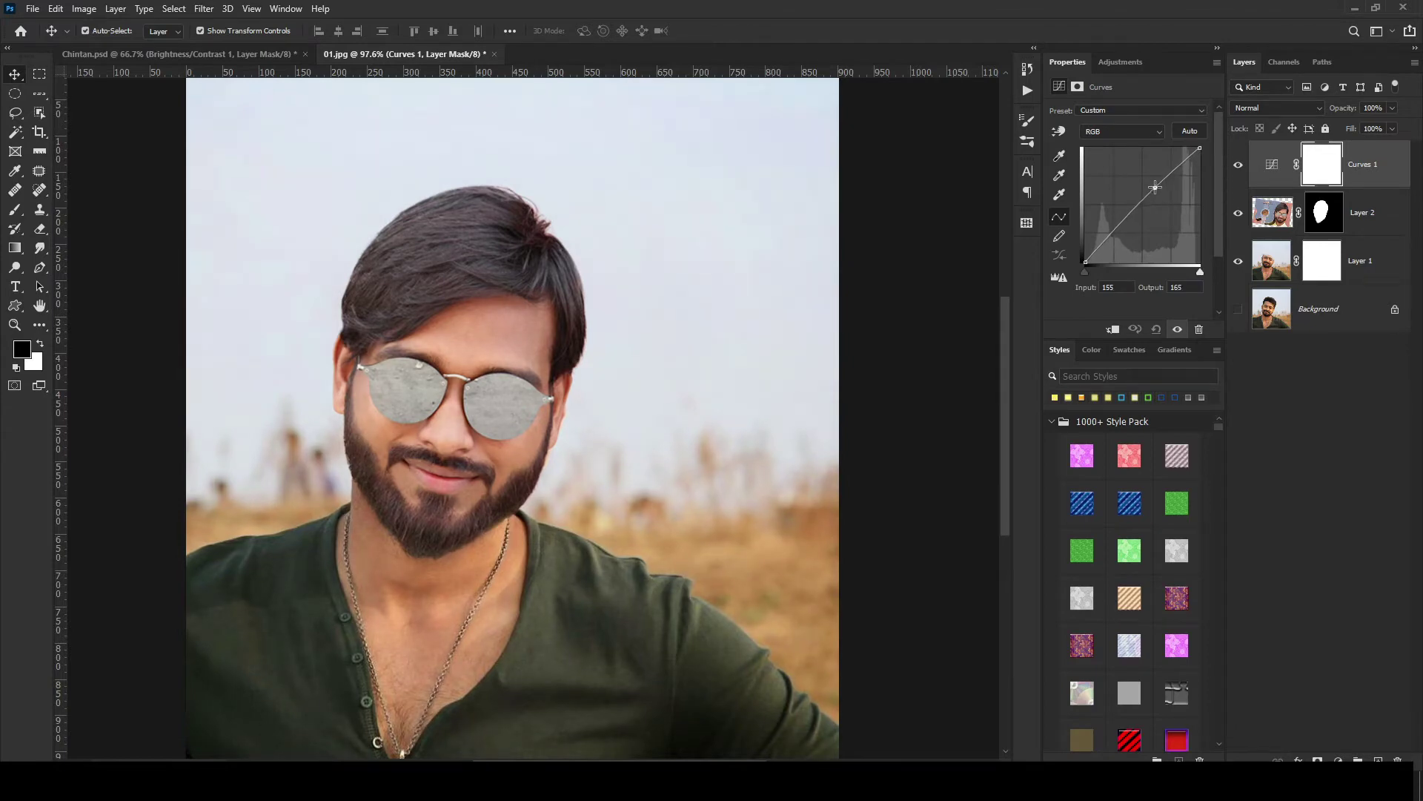
pyautogui.keyDown('alt'); pyautogui.click(1327, 189); pyautogui.keyUp('alt')
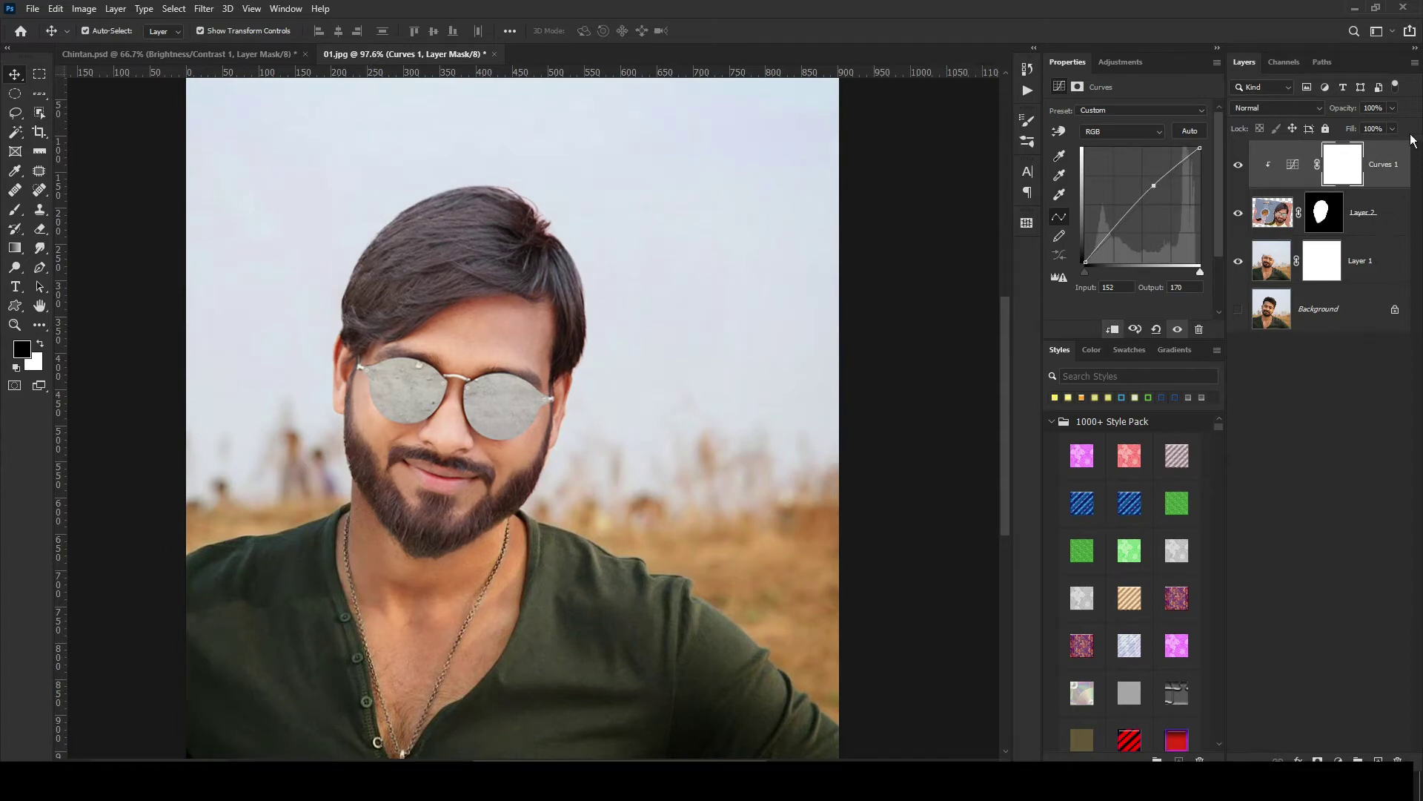
pyautogui.hotkey('ctrl', '2')
pyautogui.click(1338, 761)
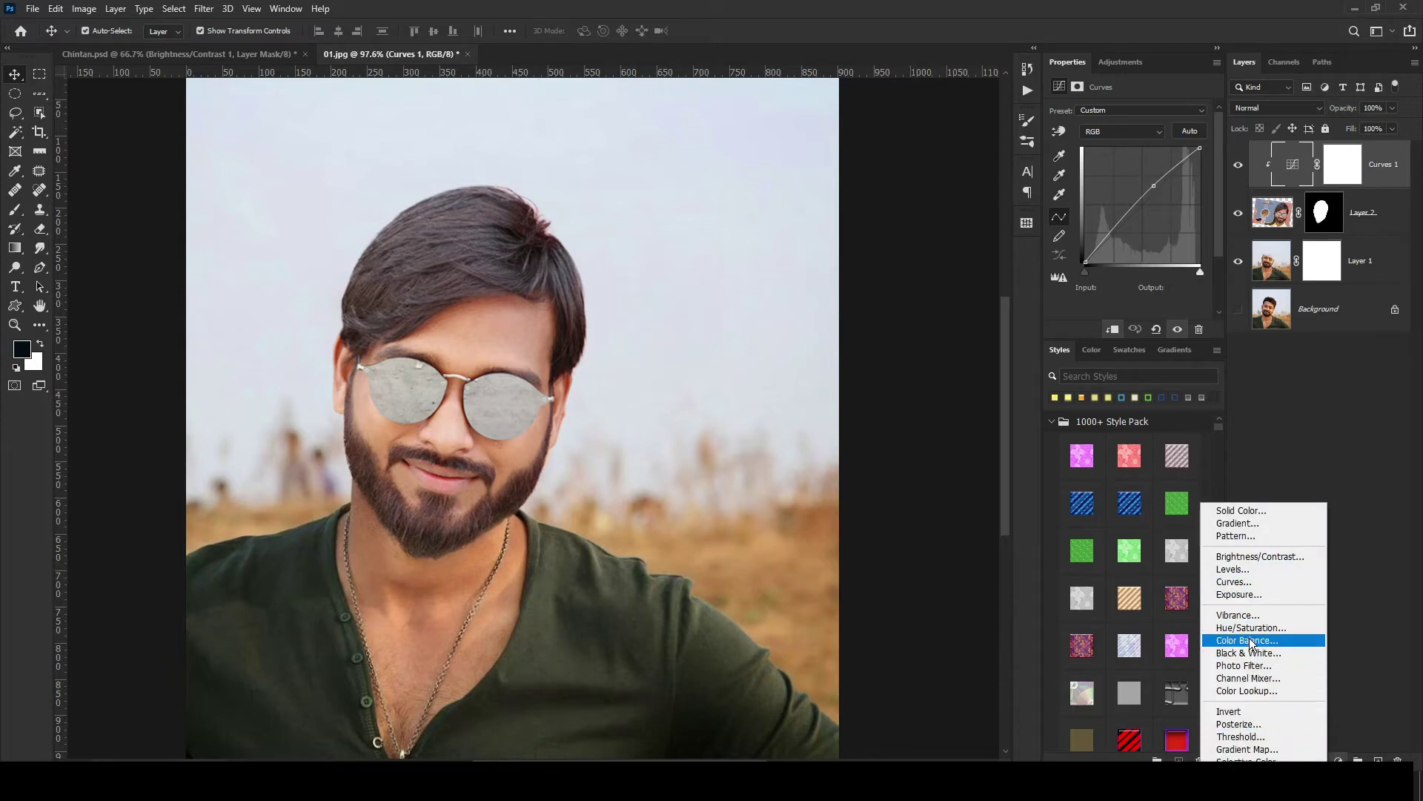
# - Add a Photo Filter layer, trying Warming Filter (LBA) before settling on Warming Filter (81)
pyautogui.click(1246, 665)
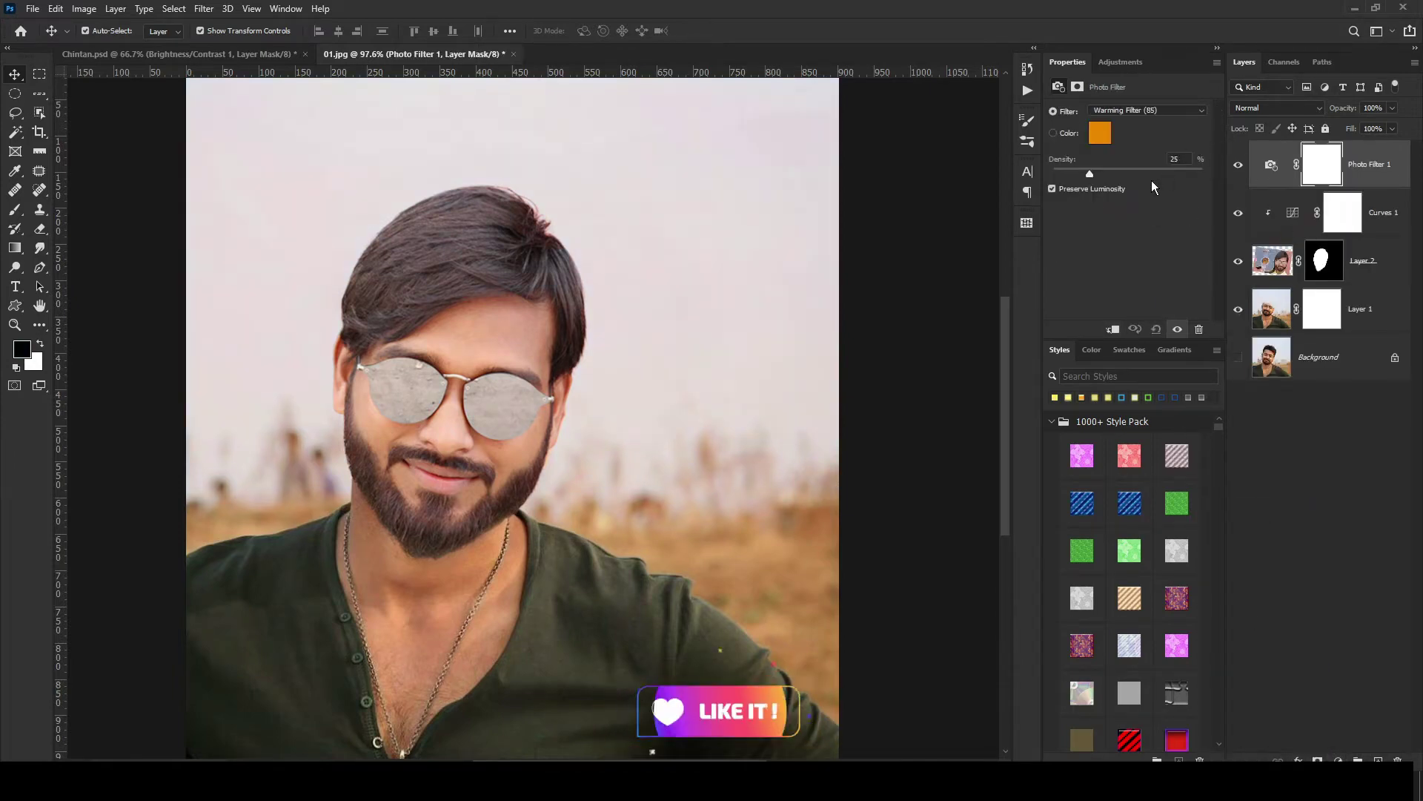
pyautogui.click(1178, 113)
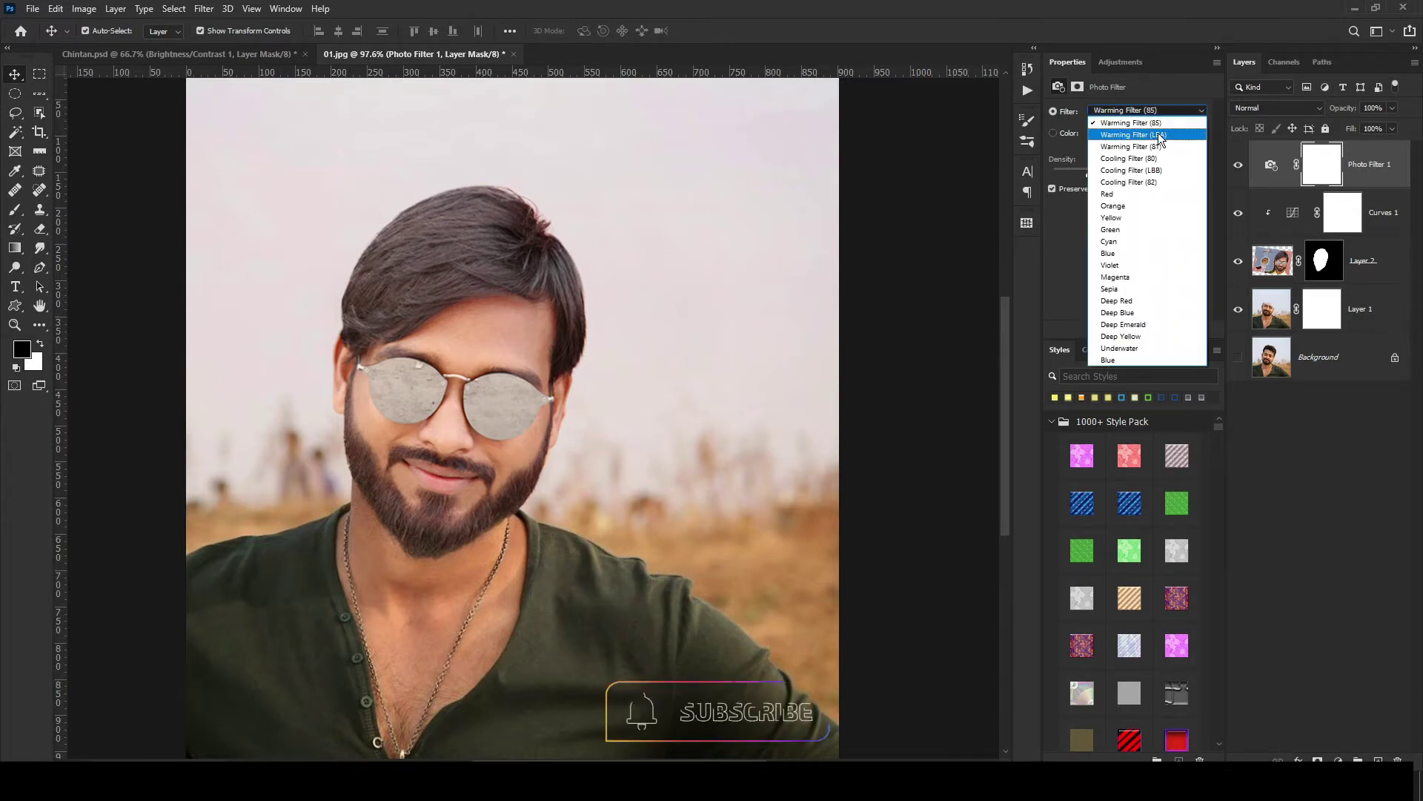
pyautogui.click(1158, 132)
pyautogui.press('Down')
pyautogui.press('Down')
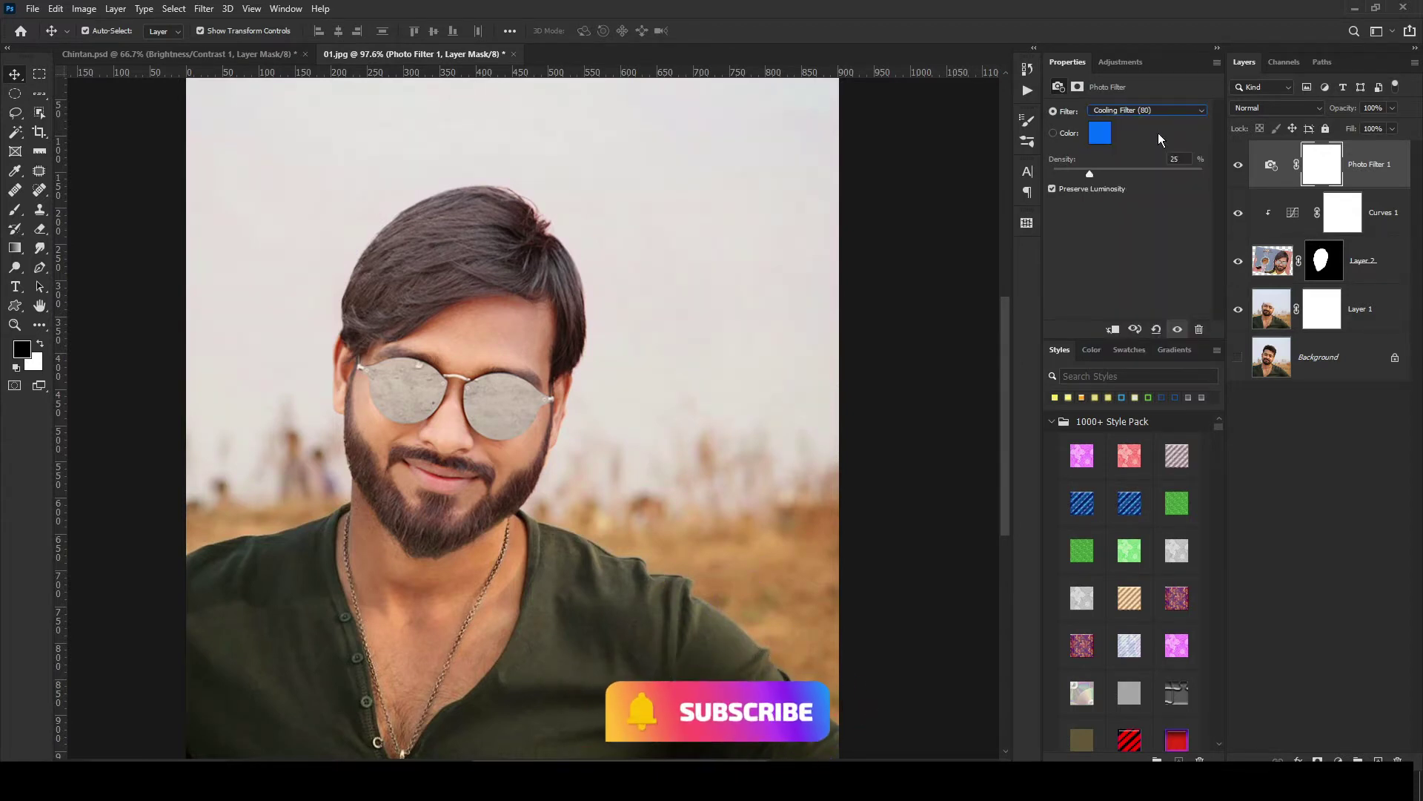
pyautogui.press('Up')
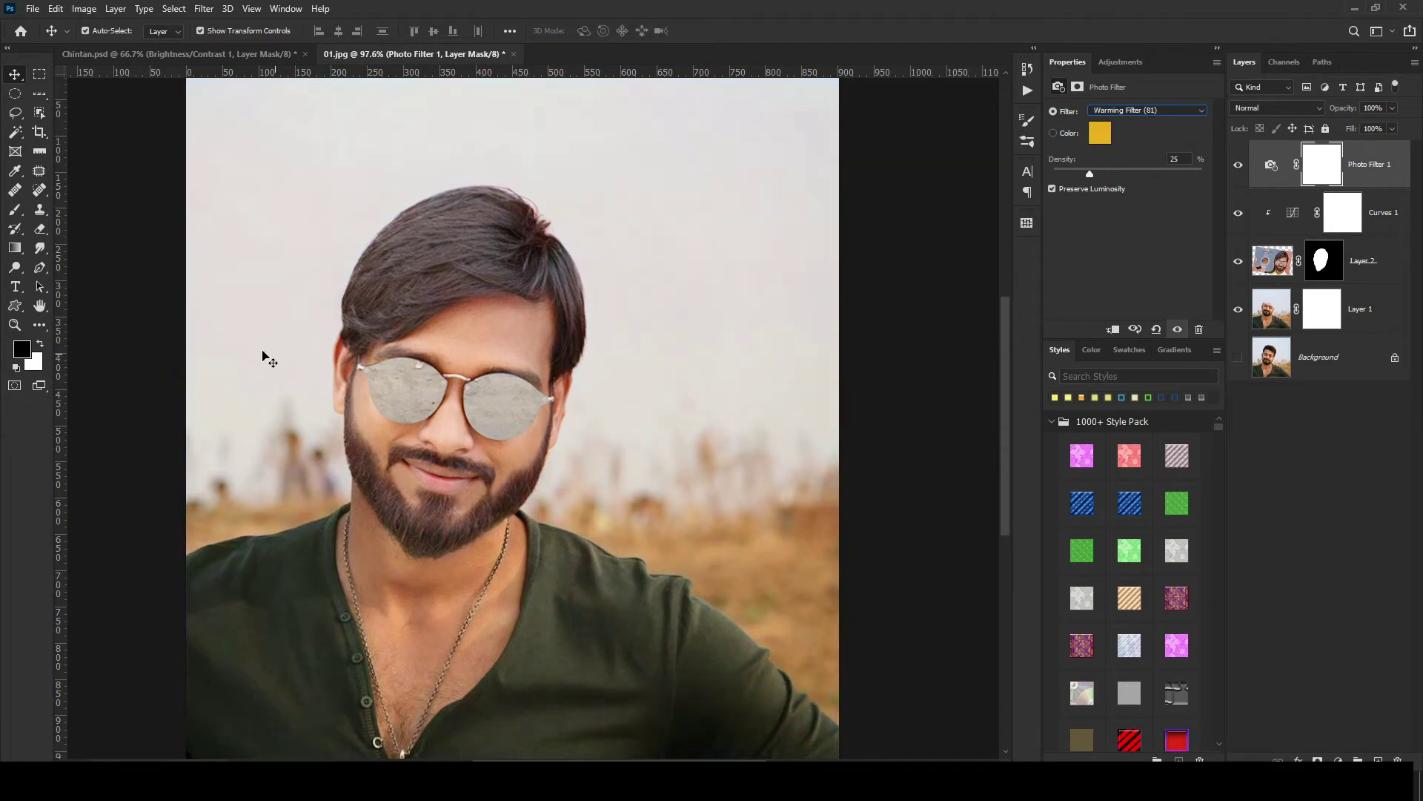
pyautogui.click(89, 131)
pyautogui.click(1386, 180)
pyautogui.click(1339, 761)
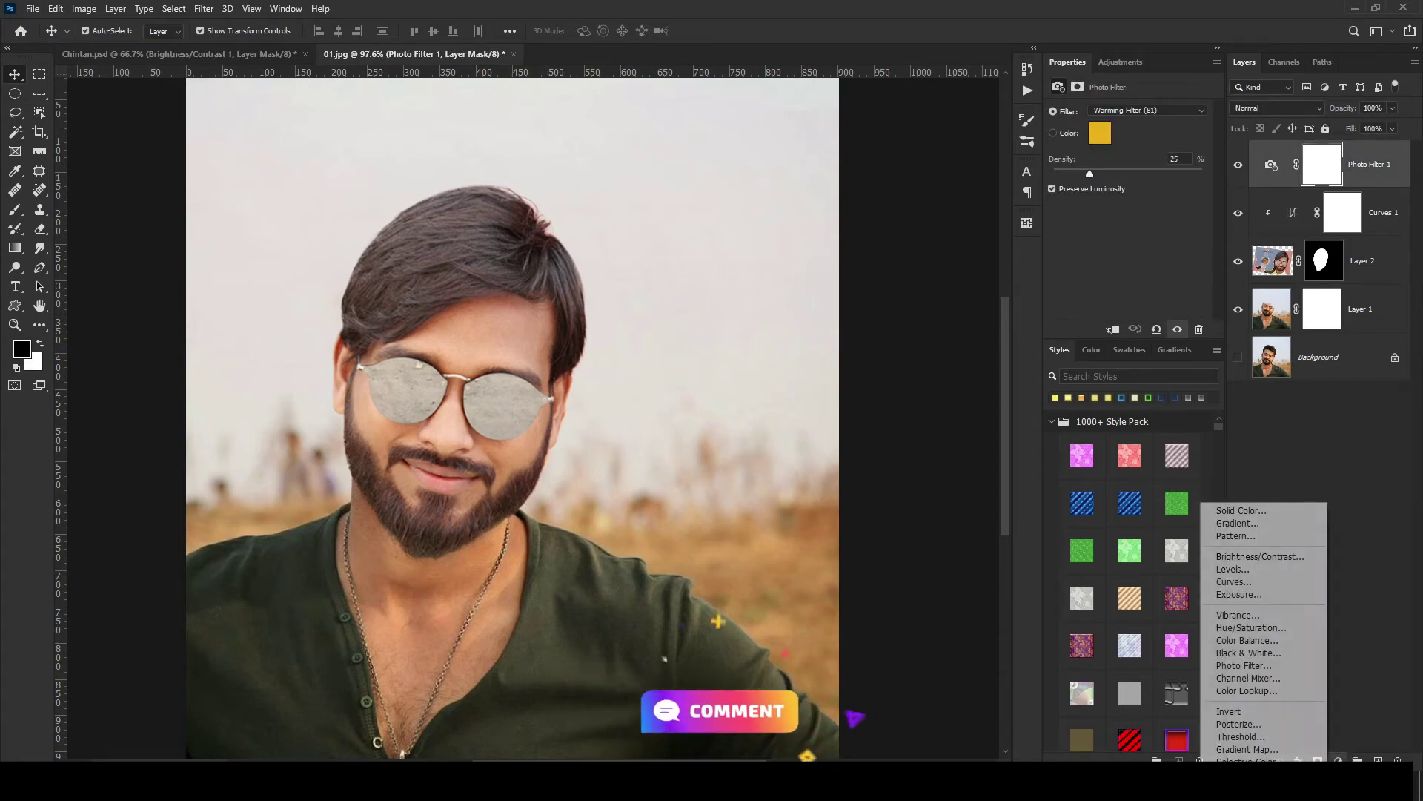
# - Add a Solid Color fill layer in a mid blue
pyautogui.click(1263, 509)
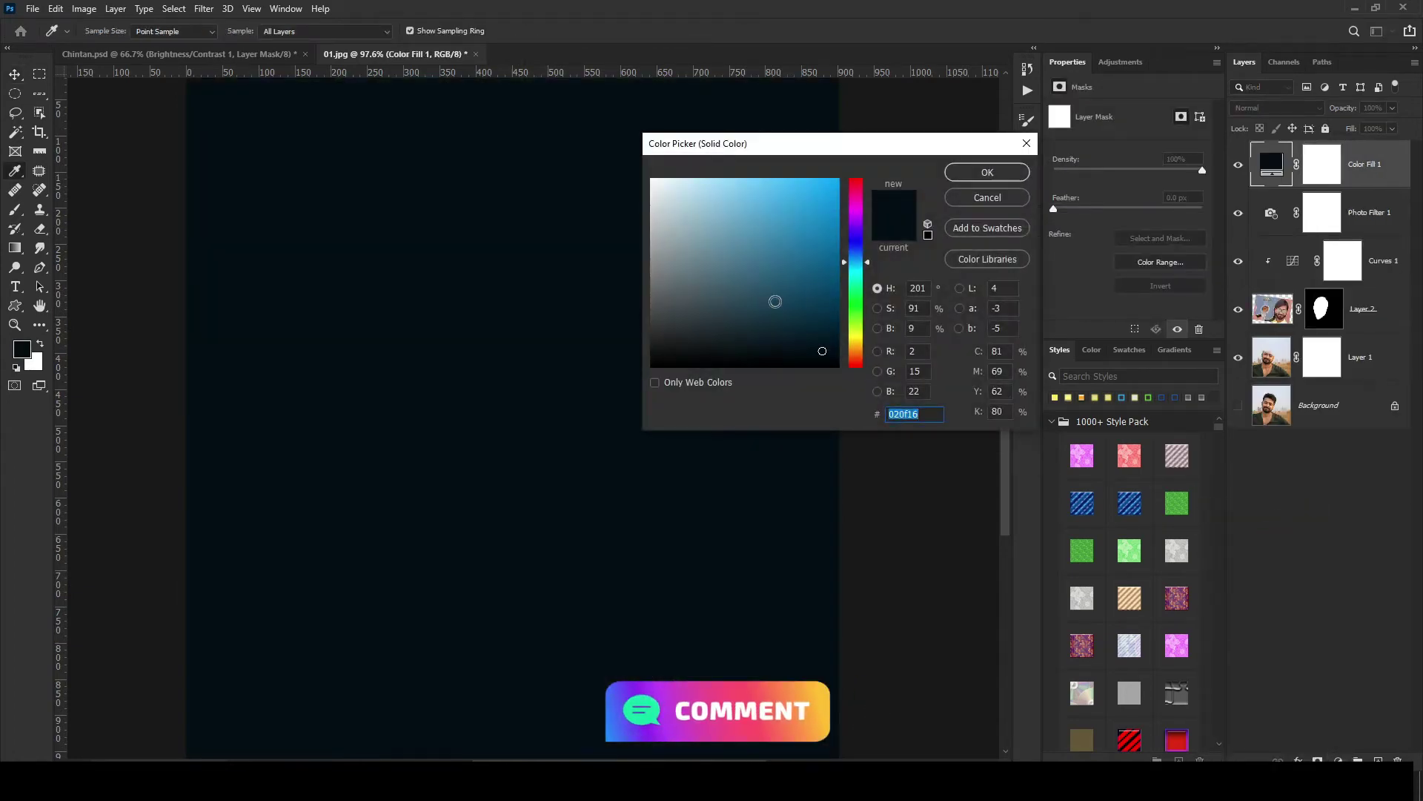
pyautogui.moveTo(775, 301); pyautogui.dragTo(797, 257)
pyautogui.click(967, 177)
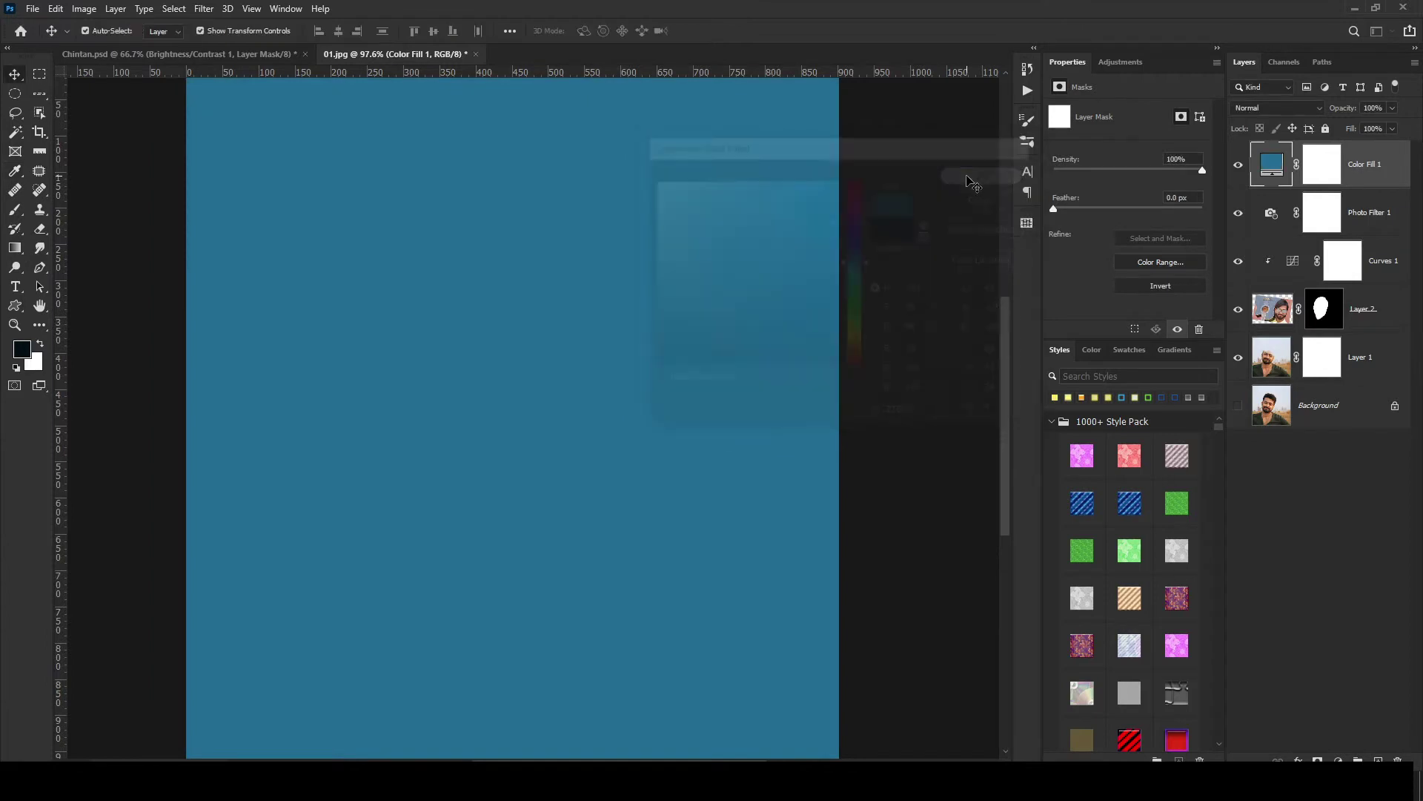
# - Clip Photo Filter 1 and Color Fill 1 to the face layer and invert the fill's mask
pyautogui.click(1270, 221)
pyautogui.hotkey('ctrl', 'alt', 'g')
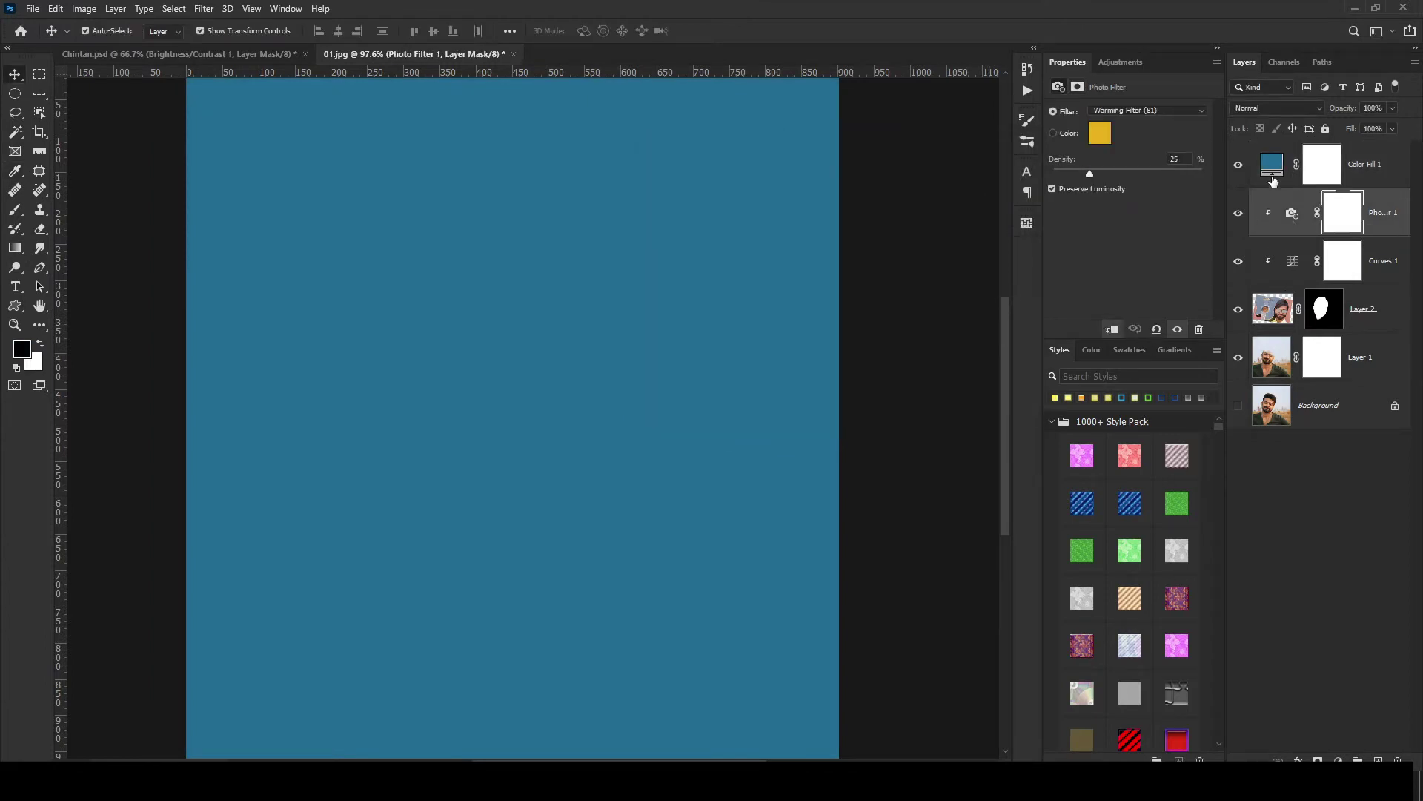
pyautogui.click(1272, 181)
pyautogui.hotkey('ctrl', 'alt', 'g')
pyautogui.click(1338, 178)
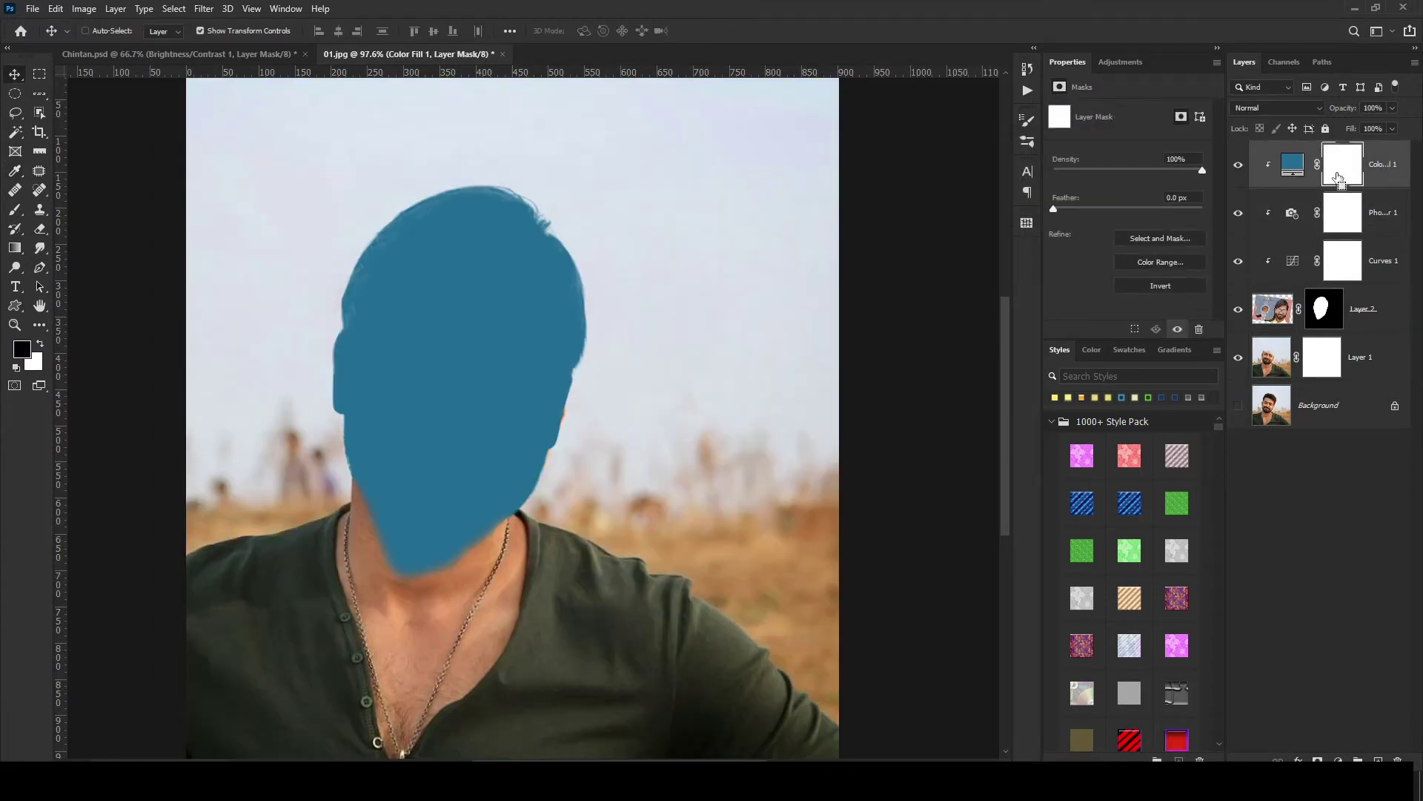
pyautogui.hotkey('ctrl', 'i')
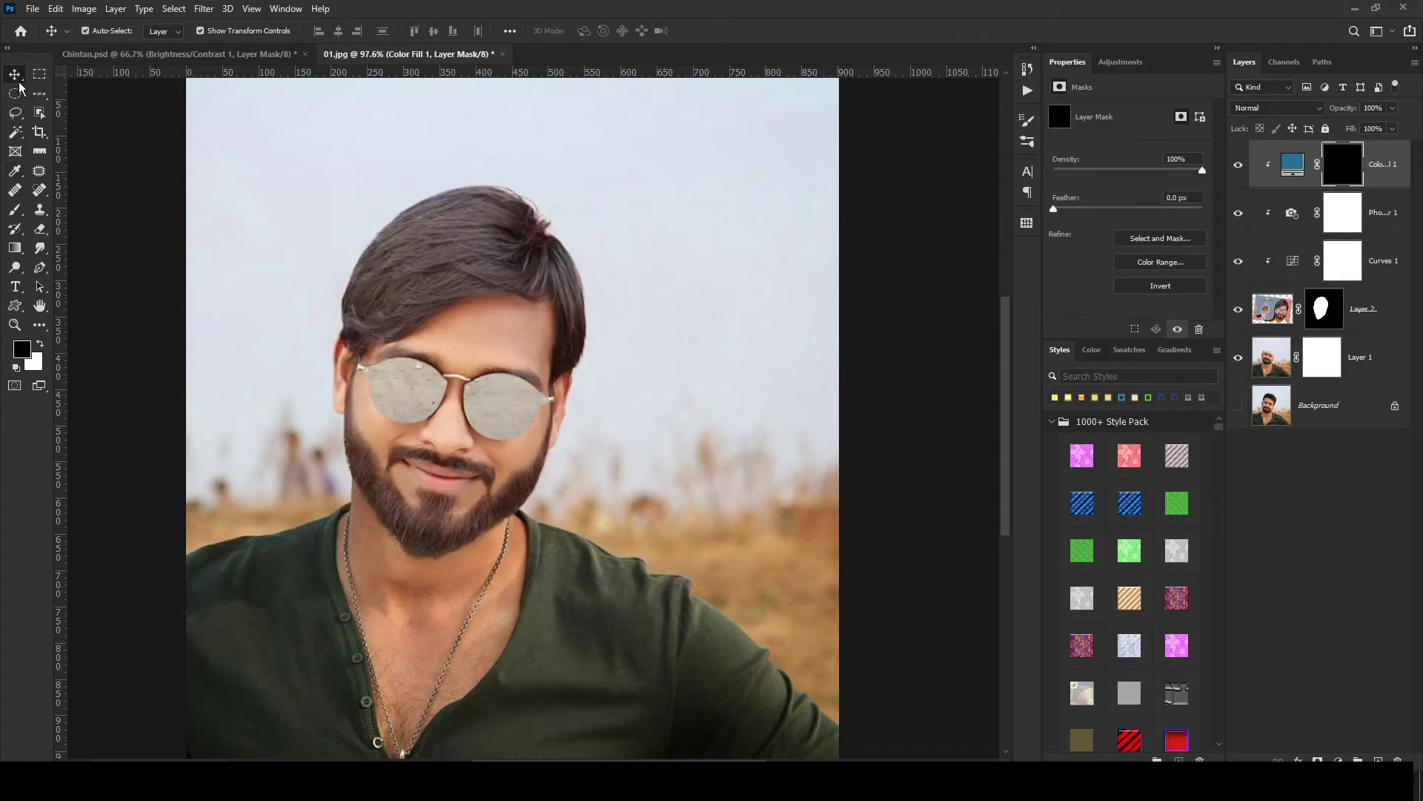
pyautogui.scroll(3, 511, 400)
# - Zoom in on the sunglasses and paint blue around the right lens rim with a small soft round brush
pyautogui.scroll(3, 512, 400)
pyautogui.click(513, 400)
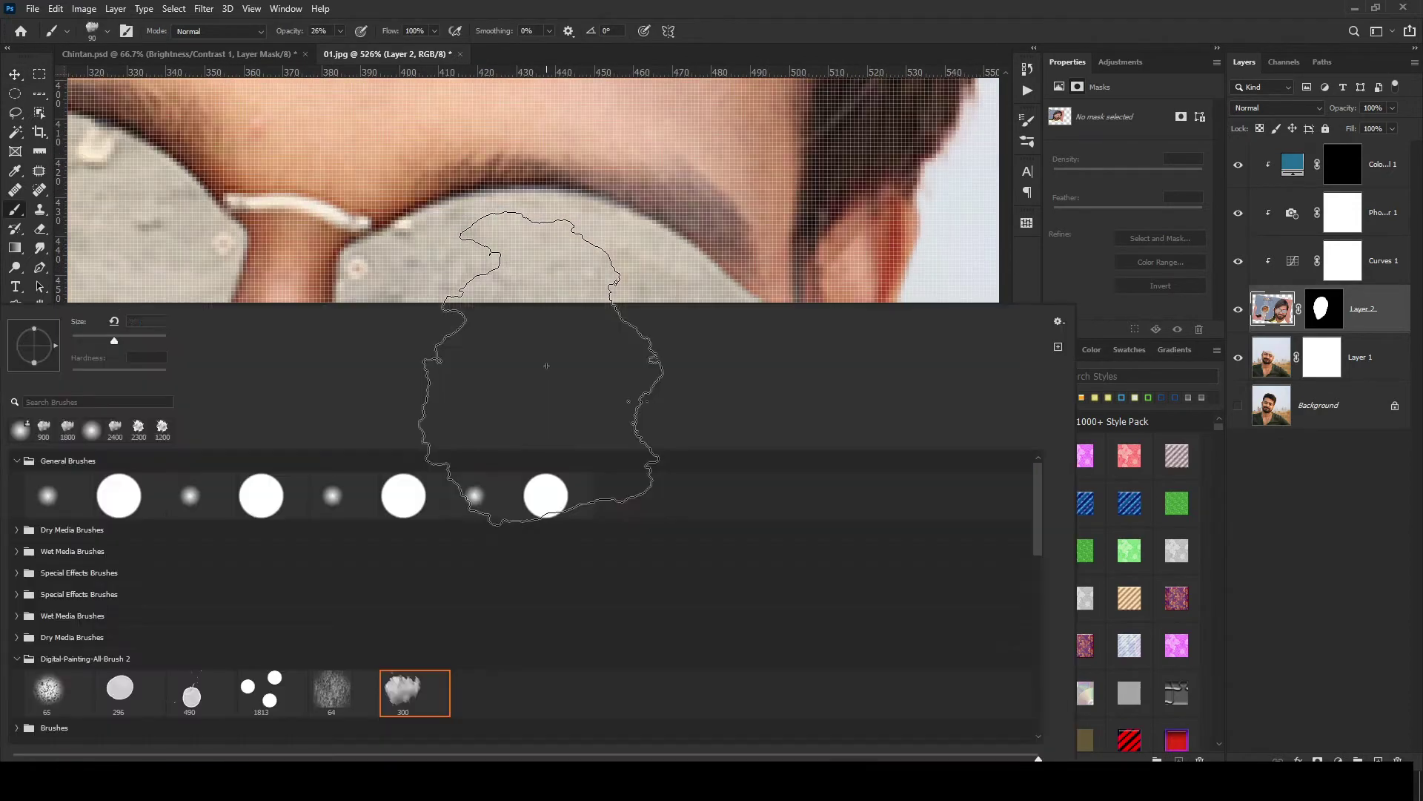
pyautogui.click(42, 508)
pyautogui.press('Return')
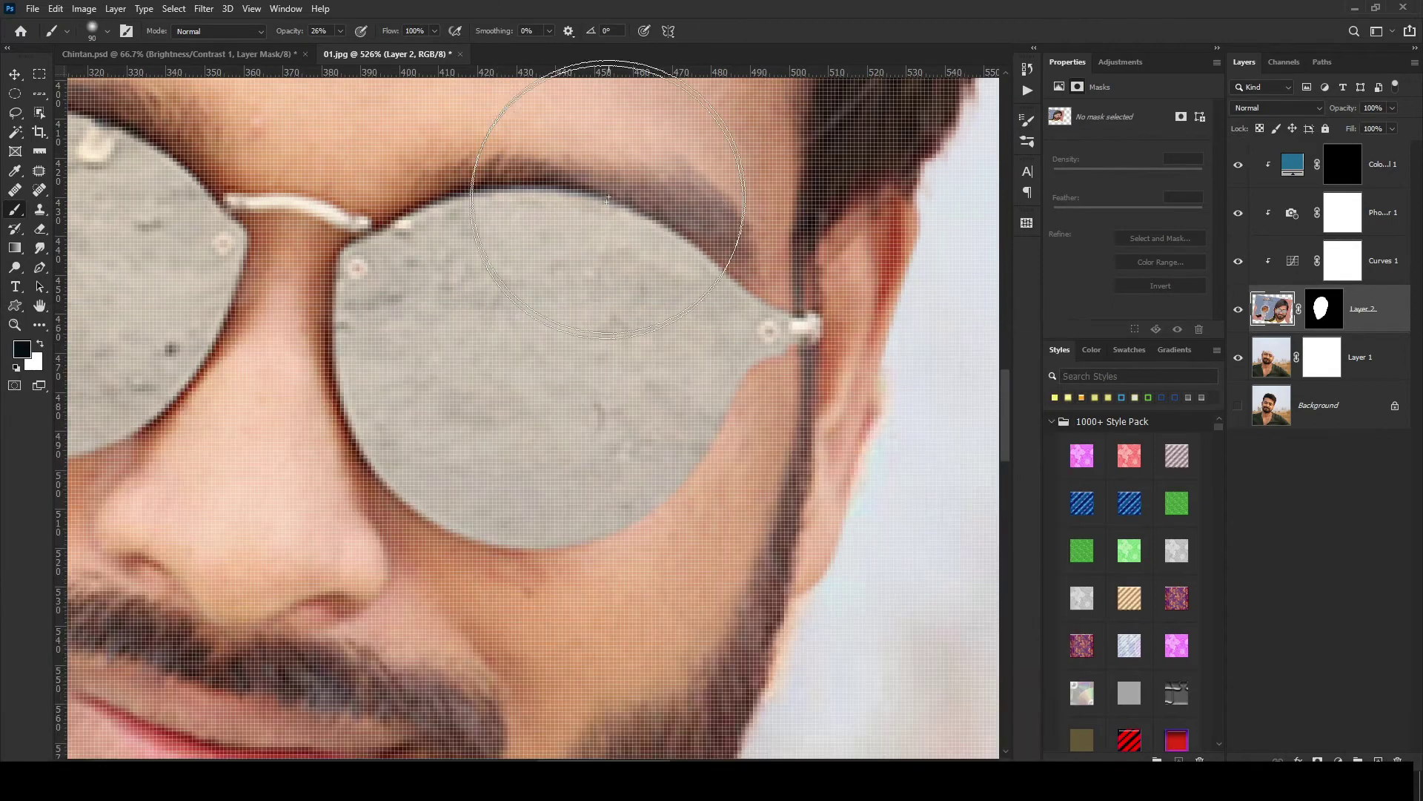
pyautogui.press('[')
pyautogui.press('[')
pyautogui.press('[')
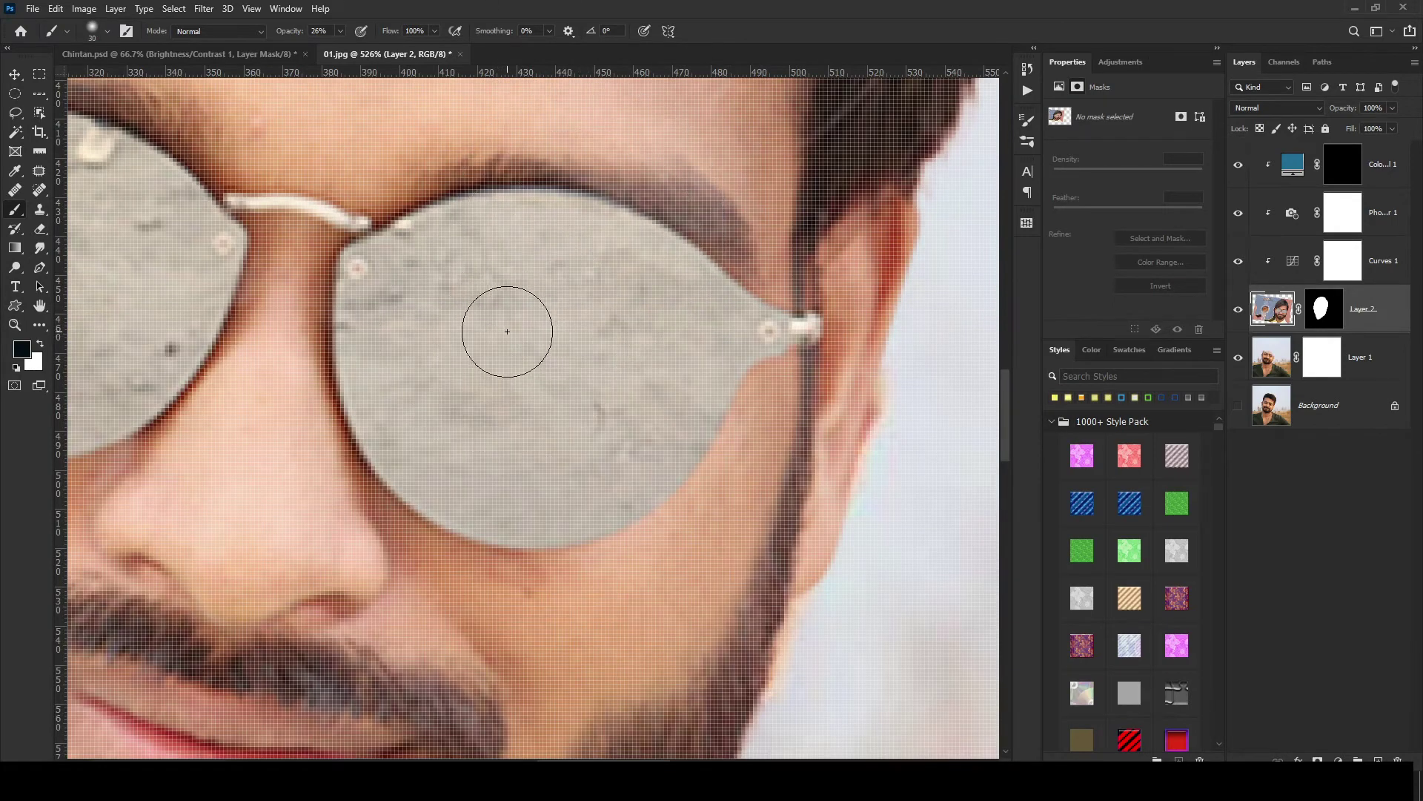
pyautogui.press('[')
pyautogui.moveTo(502, 499)
pyautogui.mouseDown()
pyautogui.moveTo(594, 476)
pyautogui.moveTo(676, 381)
pyautogui.moveTo(636, 254)
pyautogui.moveTo(544, 228)
pyautogui.moveTo(430, 244)
pyautogui.moveTo(499, 280)
pyautogui.moveTo(371, 386)
pyautogui.moveTo(462, 345)
pyautogui.moveTo(541, 445)
pyautogui.moveTo(637, 297)
pyautogui.moveTo(460, 417)
pyautogui.moveTo(519, 467)
pyautogui.moveTo(635, 378)
pyautogui.mouseUp()
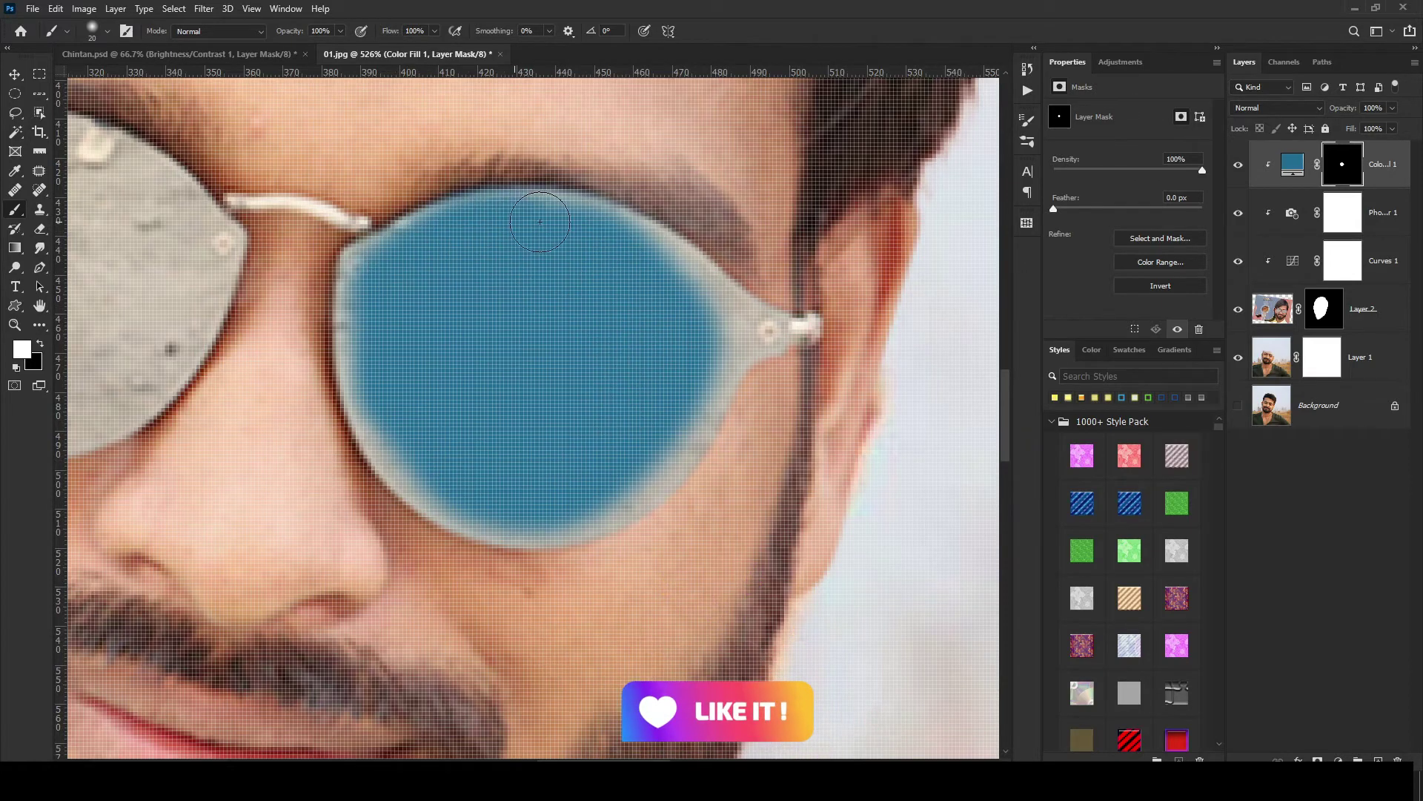
pyautogui.moveTo(540, 221)
pyautogui.mouseDown()
pyautogui.moveTo(668, 259)
pyautogui.moveTo(738, 323)
pyautogui.moveTo(661, 471)
pyautogui.moveTo(604, 509)
pyautogui.moveTo(438, 493)
pyautogui.moveTo(363, 408)
pyautogui.moveTo(354, 282)
pyautogui.moveTo(371, 248)
pyautogui.moveTo(423, 222)
pyautogui.mouseUp()
# - With a finer brush, paint blue along the lens's upper edge toward the bridge and down its left side
pyautogui.scroll(2, 592, 255)
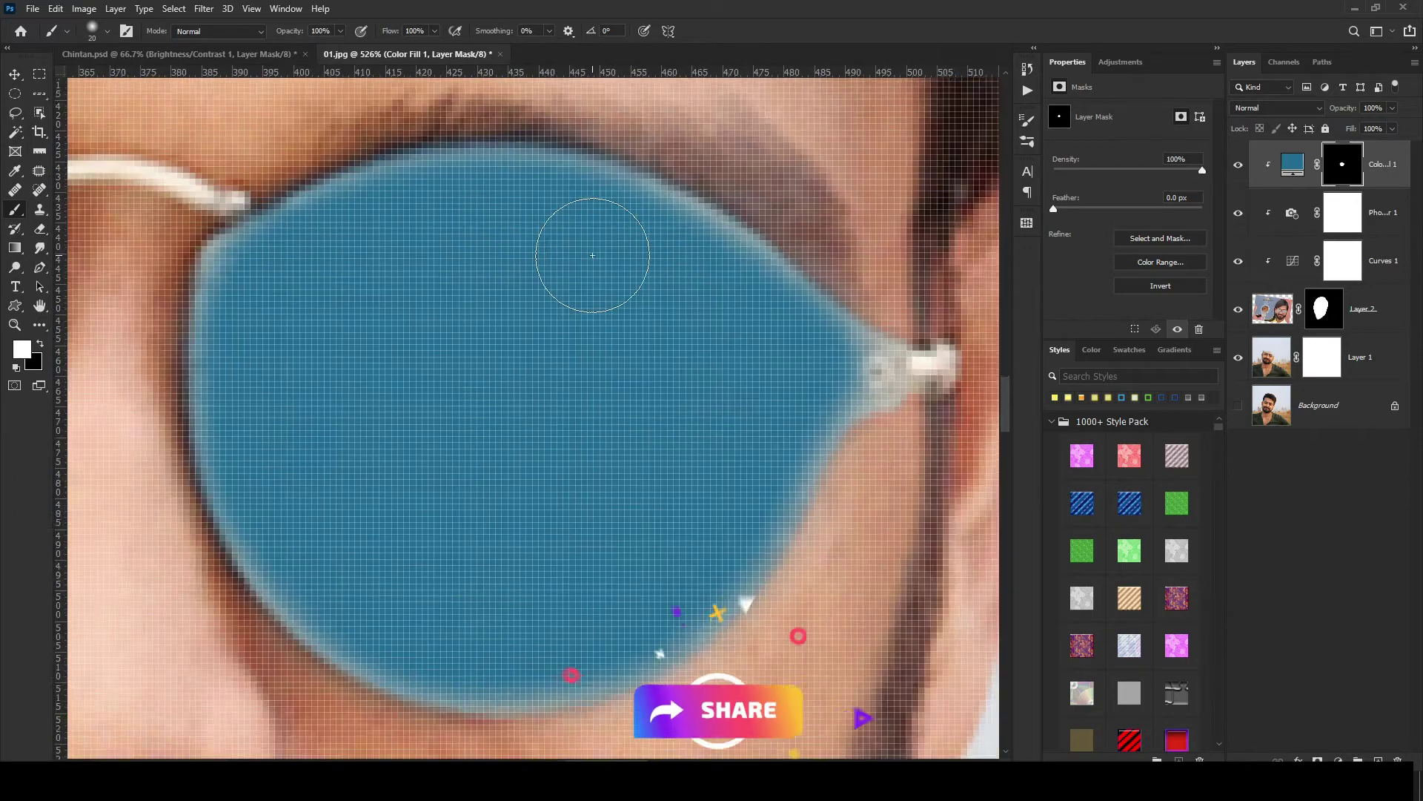
pyautogui.scroll(3, 592, 255)
pyautogui.press('[')
pyautogui.press('[')
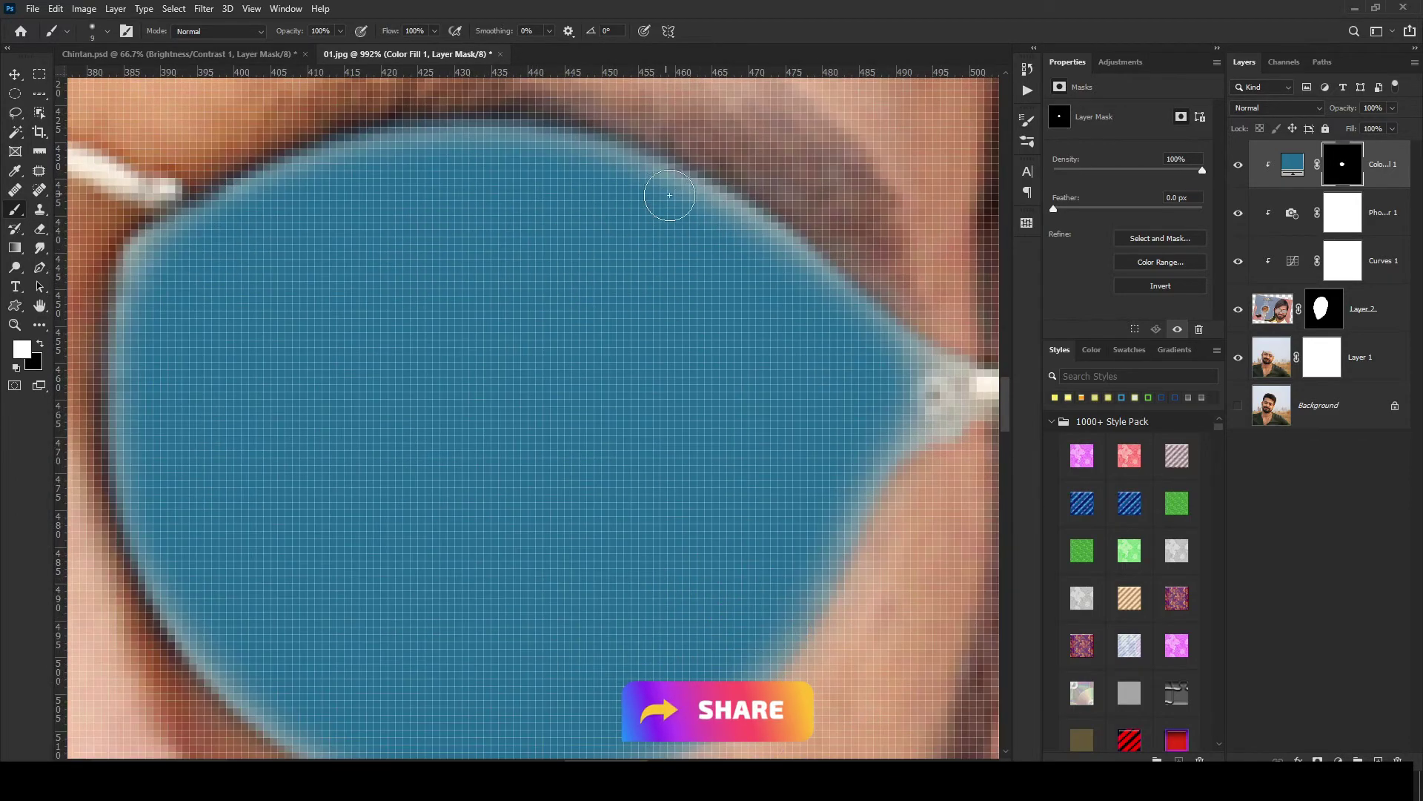
pyautogui.moveTo(669, 195)
pyautogui.mouseDown()
pyautogui.moveTo(919, 380)
pyautogui.moveTo(941, 415)
pyautogui.mouseUp()
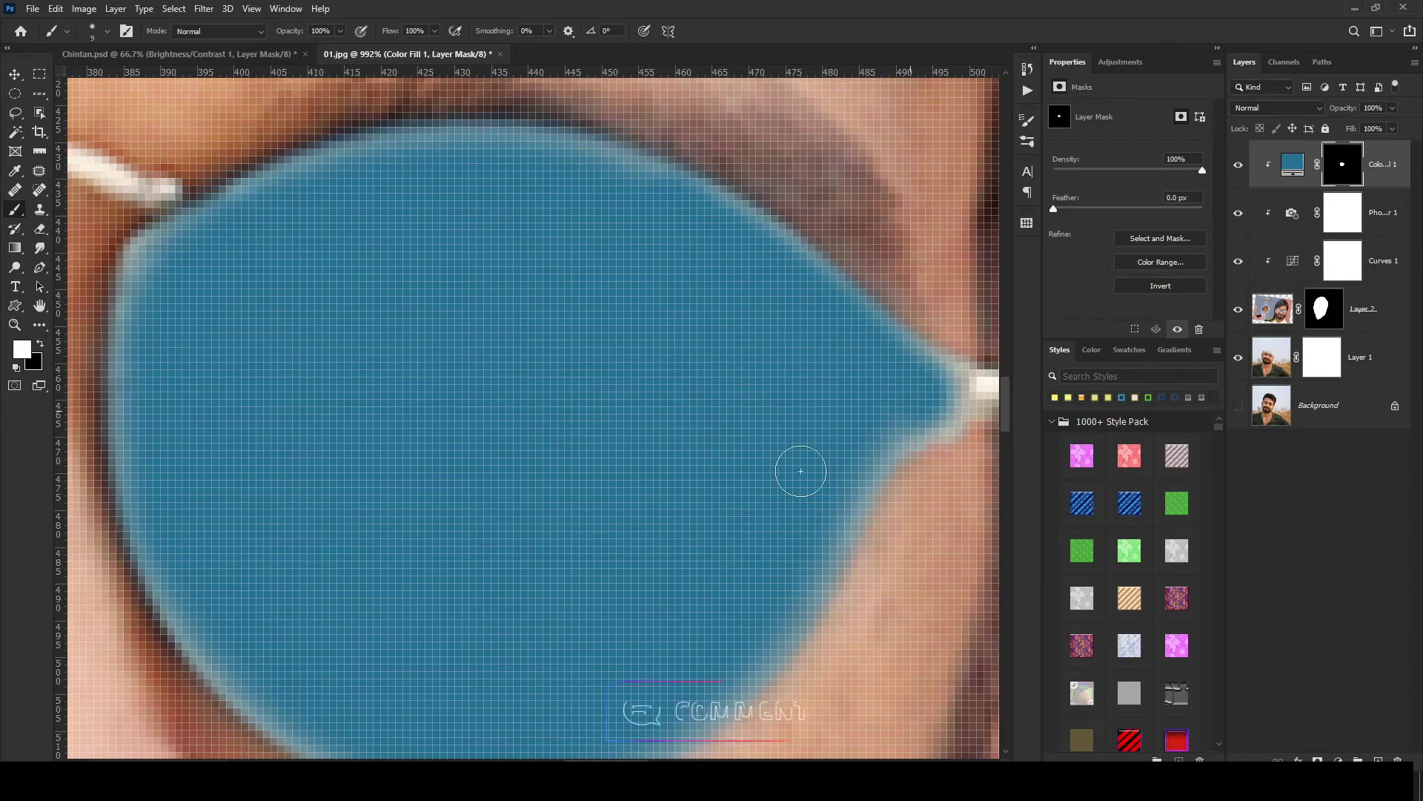
pyautogui.moveTo(715, 630)
pyautogui.mouseDown()
pyautogui.moveTo(798, 264)
pyautogui.moveTo(569, 477)
pyautogui.mouseUp()
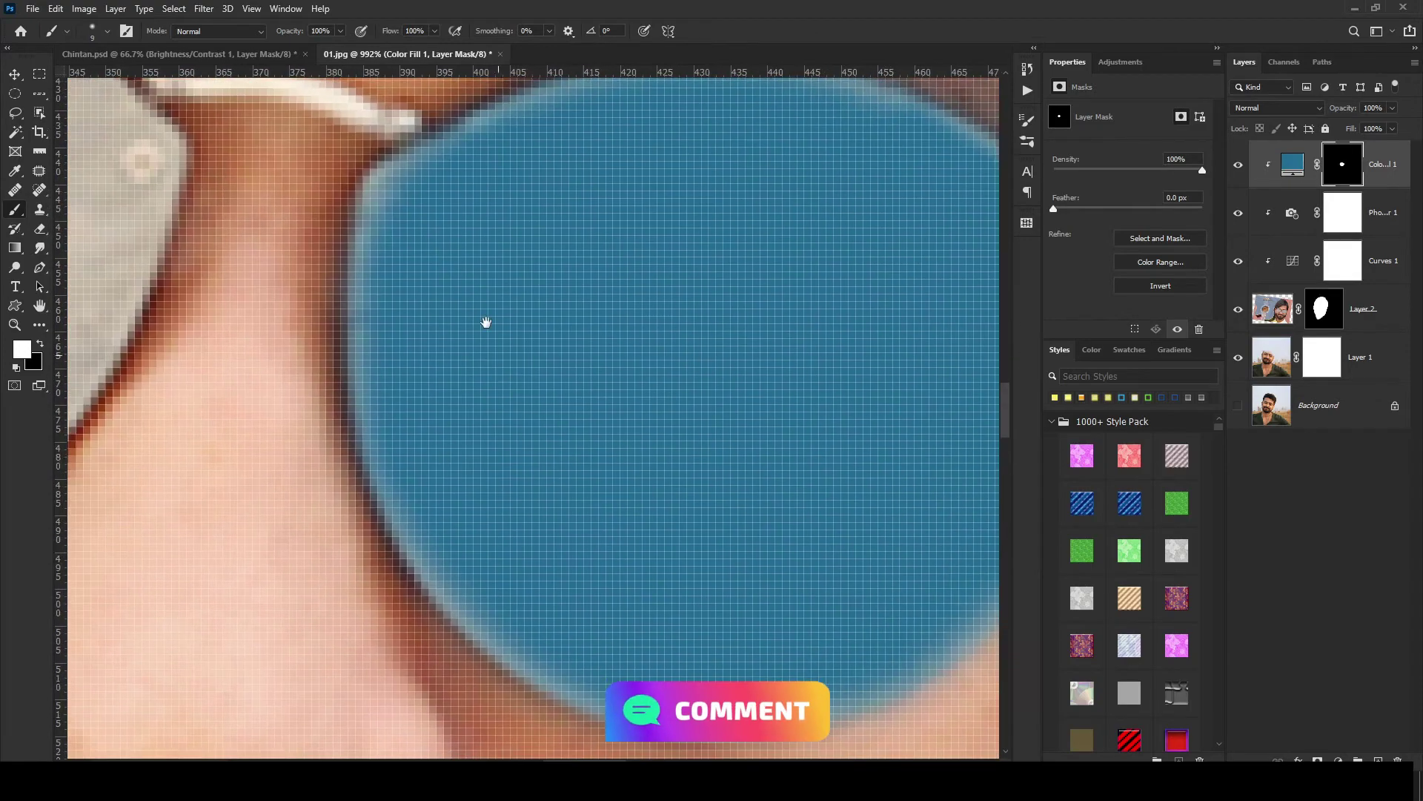
pyautogui.moveTo(524, 127)
pyautogui.mouseDown()
pyautogui.moveTo(439, 159)
pyautogui.moveTo(381, 206)
pyautogui.moveTo(396, 311)
pyautogui.mouseUp()
pyautogui.moveTo(429, 450)
pyautogui.mouseDown()
pyautogui.moveTo(416, 337)
pyautogui.moveTo(381, 391)
pyautogui.moveTo(486, 502)
pyautogui.mouseUp()
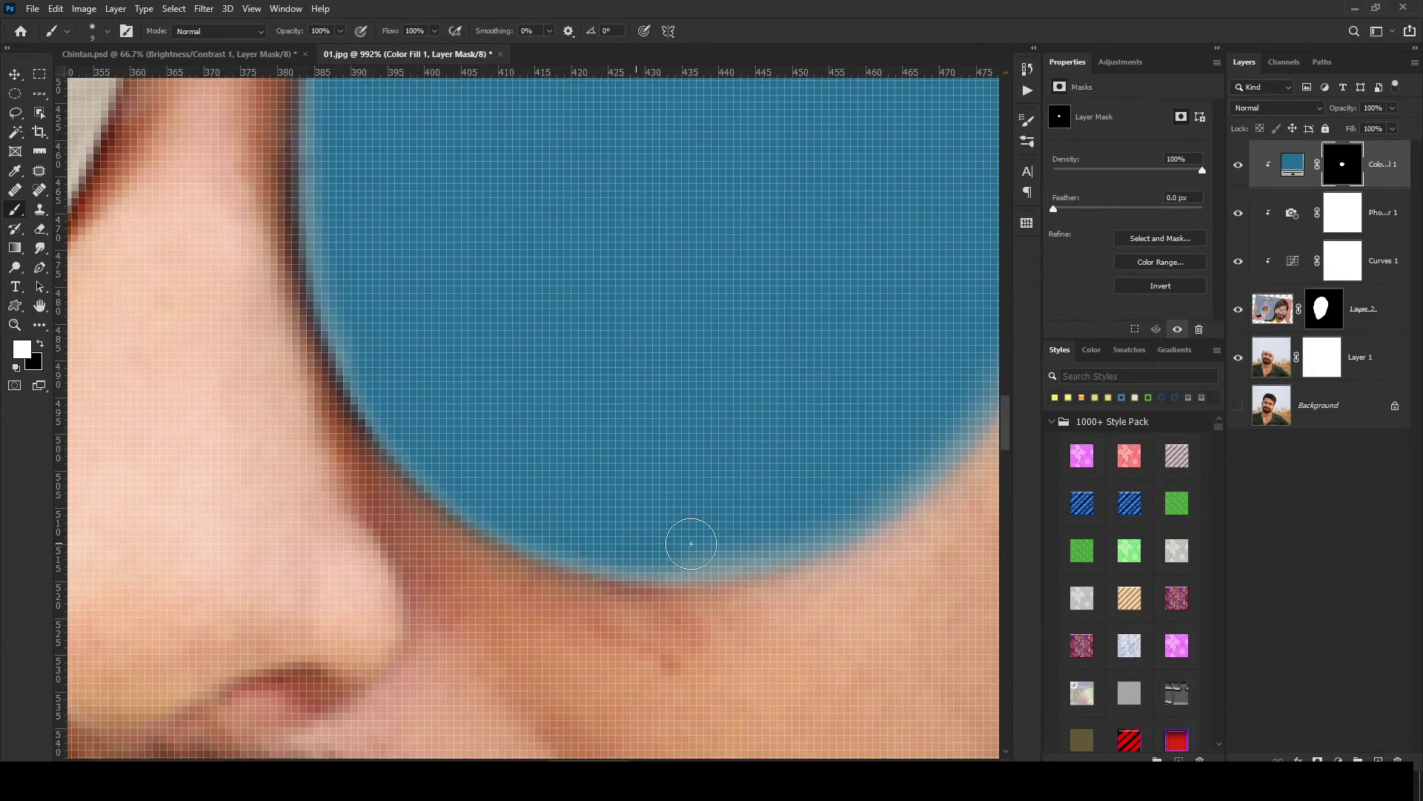
# - Start painting blue onto the grey second lens along its top-left rim and right edge
pyautogui.moveTo(950, 402); pyautogui.dragTo(884, 515)
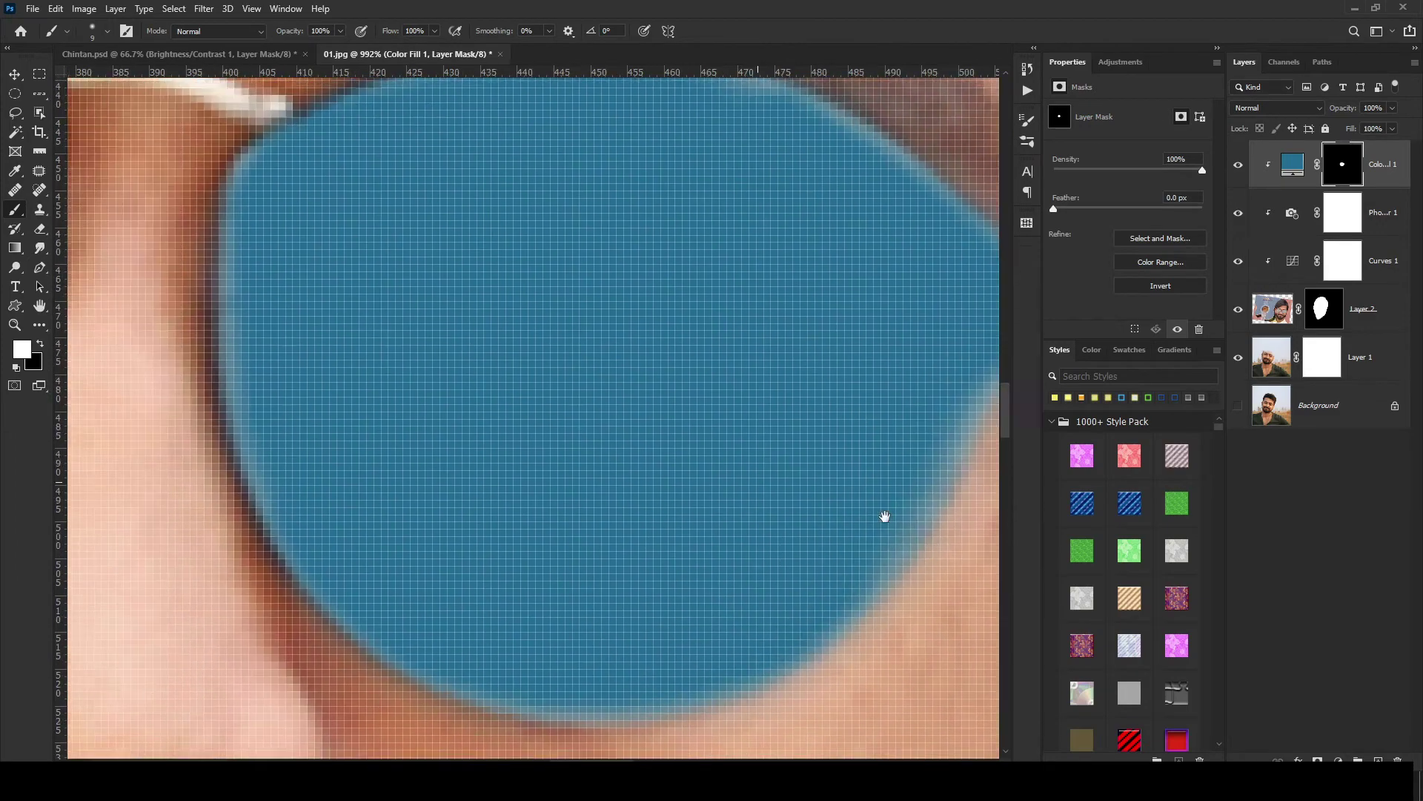
pyautogui.hscroll(-5, 738, 499)
pyautogui.moveTo(429, 340)
pyautogui.mouseDown()
pyautogui.moveTo(364, 416)
pyautogui.moveTo(464, 353)
pyautogui.mouseUp()
pyautogui.hscroll(-5, 541, 388)
pyautogui.moveTo(152, 259)
pyautogui.mouseDown()
pyautogui.moveTo(148, 242)
pyautogui.moveTo(194, 309)
pyautogui.moveTo(241, 546)
pyautogui.moveTo(305, 636)
pyautogui.moveTo(287, 258)
pyautogui.moveTo(281, 278)
pyautogui.moveTo(341, 349)
pyautogui.moveTo(445, 397)
pyautogui.moveTo(558, 399)
pyautogui.moveTo(782, 271)
pyautogui.moveTo(889, 177)
pyautogui.moveTo(901, 144)
pyautogui.mouseUp()
pyautogui.moveTo(900, 145)
pyautogui.mouseDown()
pyautogui.moveTo(688, 449)
pyautogui.moveTo(711, 445)
pyautogui.moveTo(741, 304)
pyautogui.moveTo(482, 130)
pyautogui.moveTo(581, 282)
pyautogui.moveTo(455, 254)
pyautogui.moveTo(340, 270)
pyautogui.moveTo(119, 341)
pyautogui.moveTo(175, 435)
pyautogui.moveTo(167, 571)
pyautogui.mouseUp()
# - Paint blue down the lens's left edge and join a dab inside the lens to the centre blob
pyautogui.moveTo(270, 499); pyautogui.dragTo(346, 353)
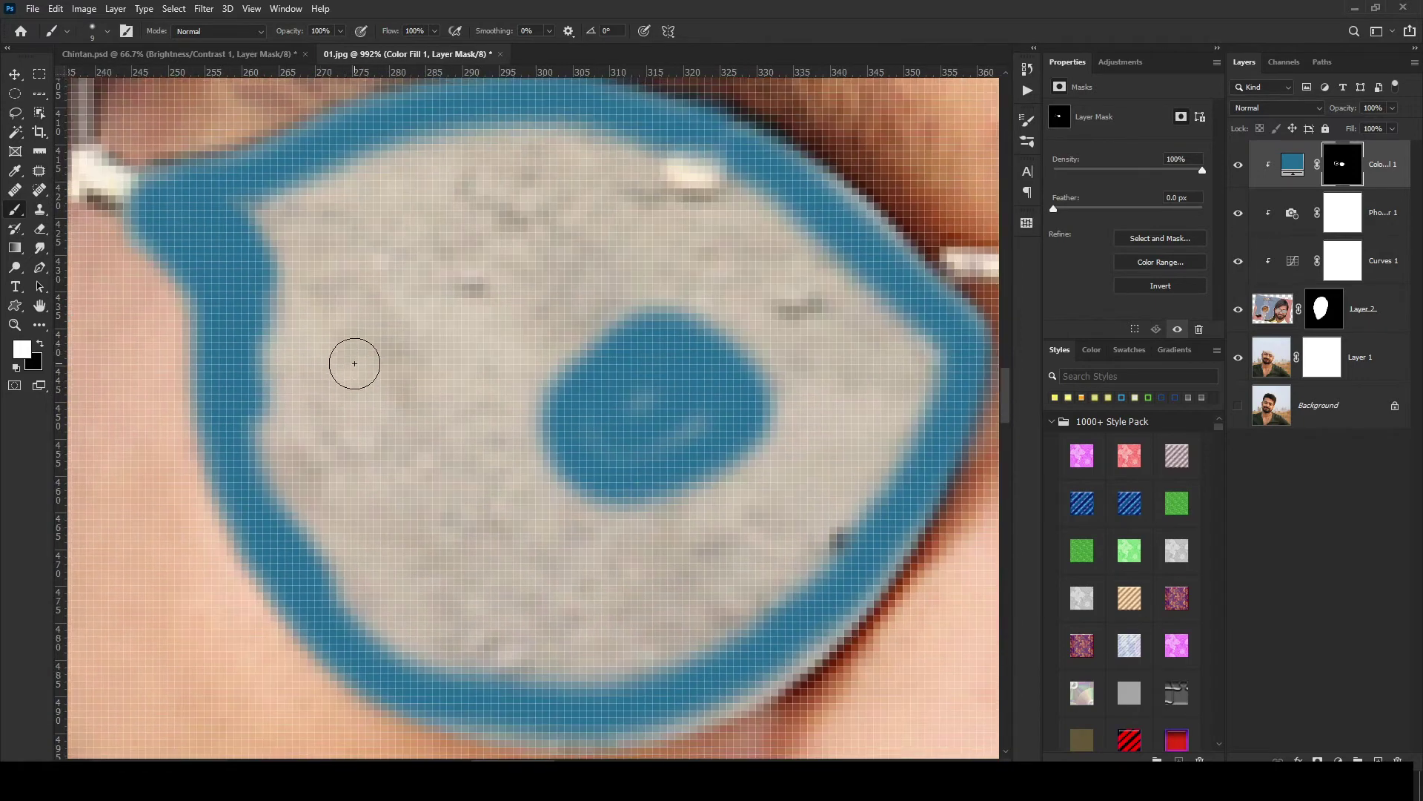
pyautogui.click(263, 228)
pyautogui.hotkey('ctrl', 'z')
pyautogui.click(412, 314)
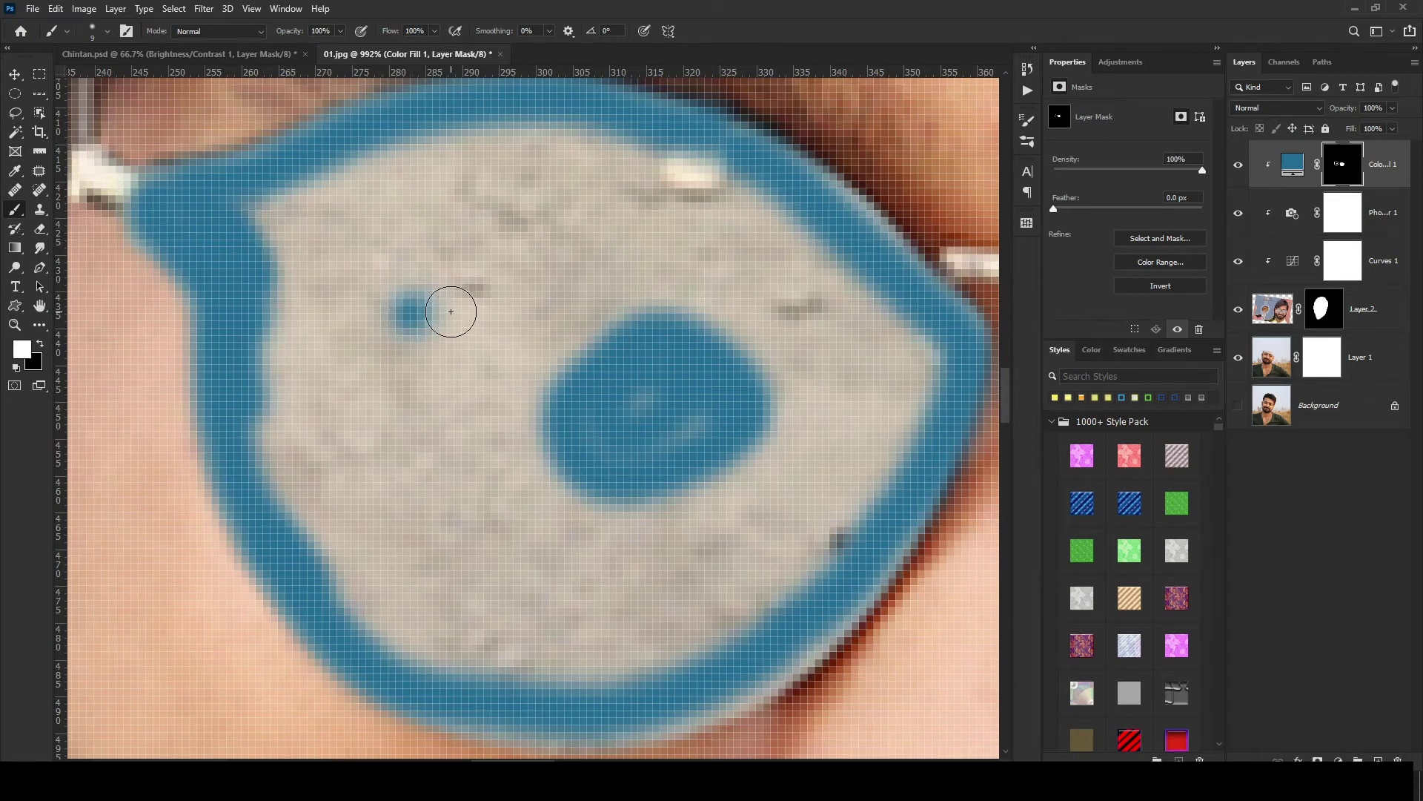
pyautogui.moveTo(451, 311); pyautogui.dragTo(540, 382)
# - Resize the brush and paint the remaining grey areas and top highlight band of the lens
pyautogui.press(']')
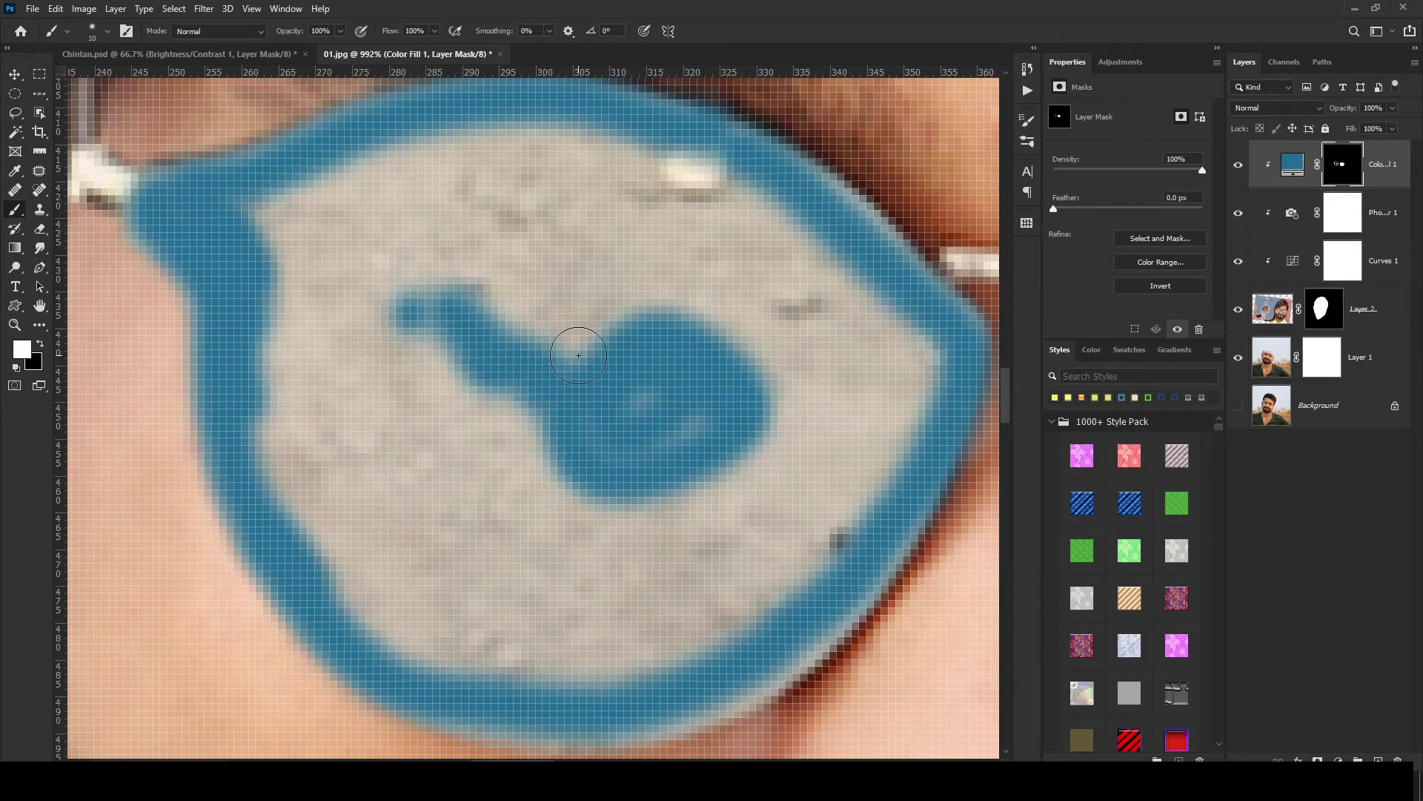
pyautogui.press(']')
pyautogui.press(']')
pyautogui.press(']')
pyautogui.press(']')
pyautogui.press(']')
pyautogui.press('[')
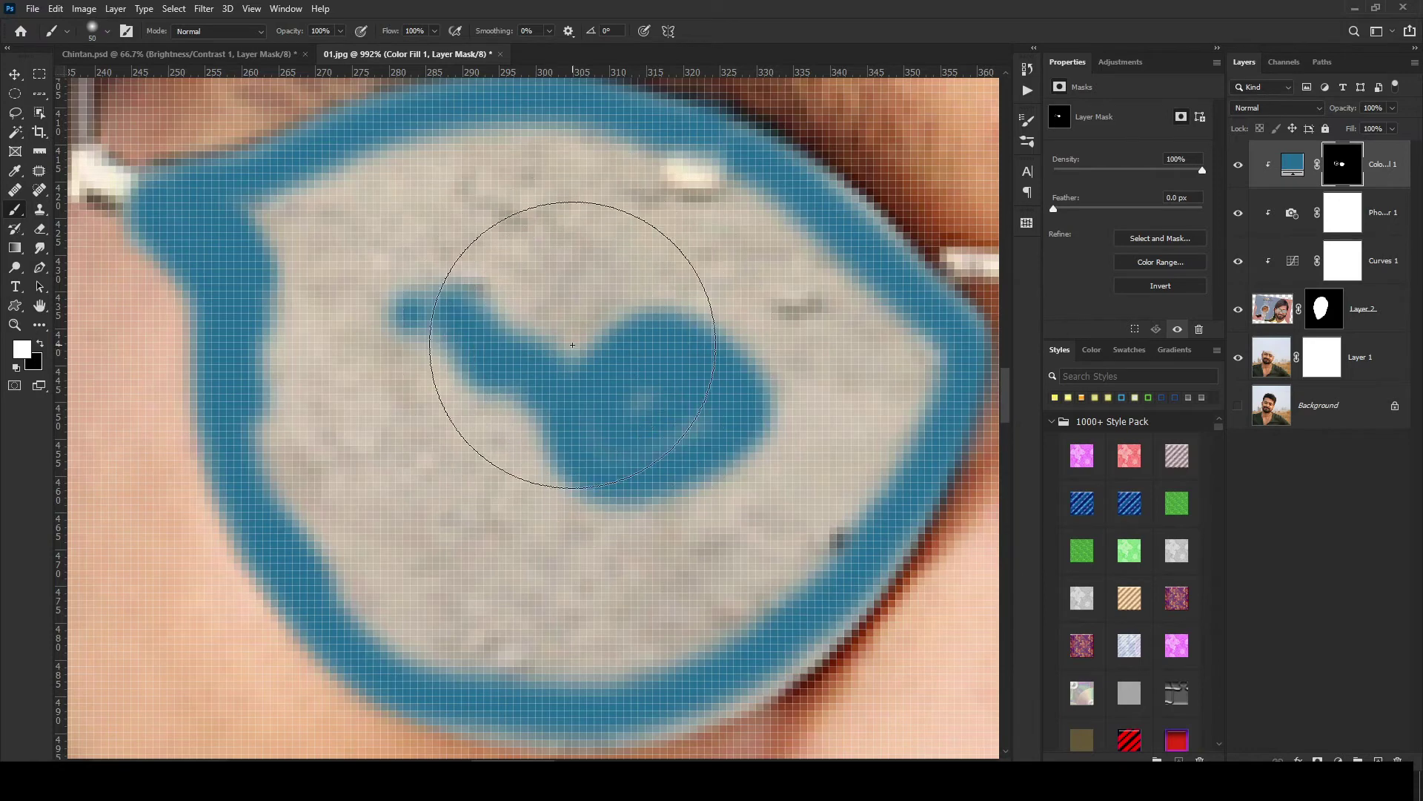
pyautogui.moveTo(572, 345)
pyautogui.mouseDown()
pyautogui.moveTo(461, 354)
pyautogui.moveTo(410, 288)
pyautogui.mouseUp()
pyautogui.press('[')
pyautogui.press('[')
pyautogui.press('[')
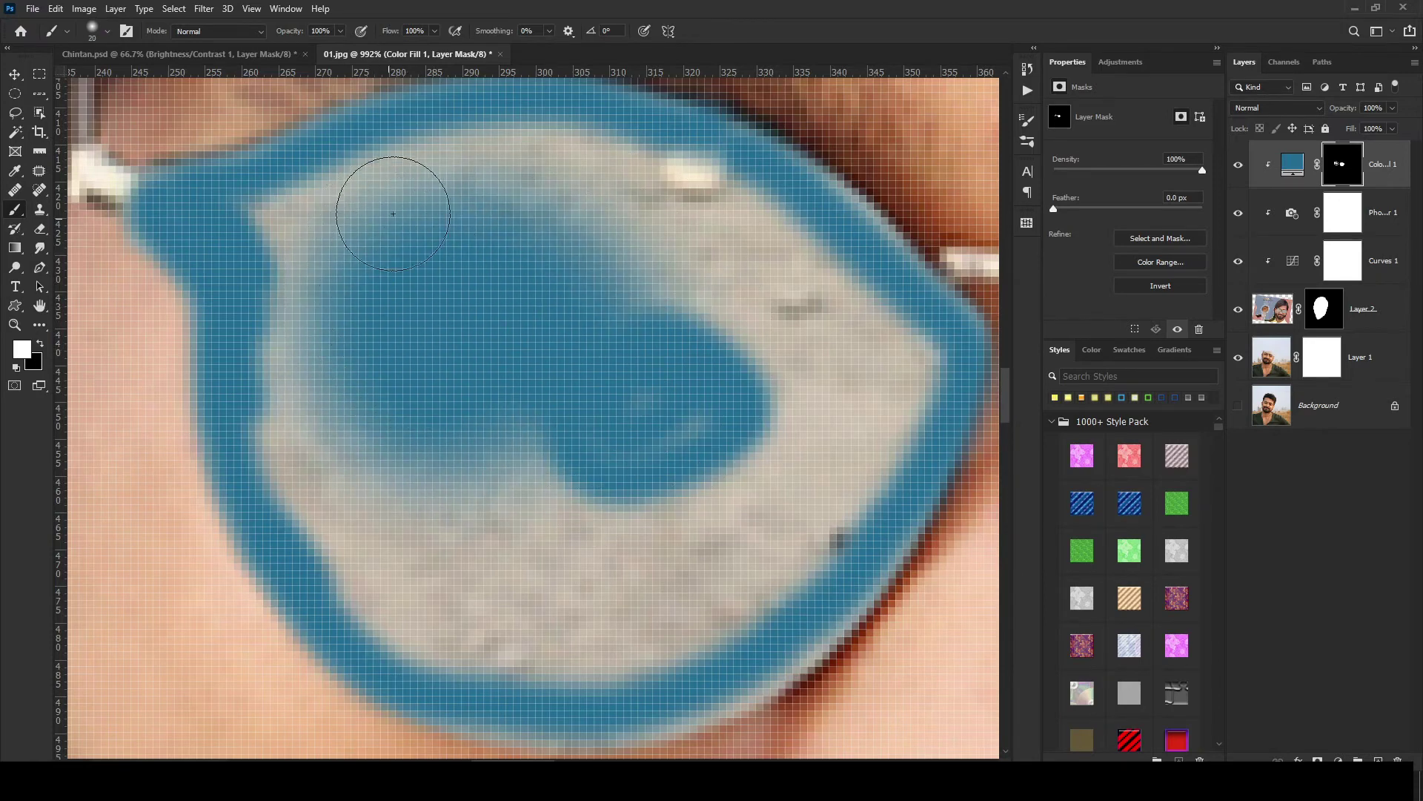
pyautogui.moveTo(381, 207)
pyautogui.mouseDown()
pyautogui.moveTo(302, 216)
pyautogui.moveTo(334, 492)
pyautogui.moveTo(299, 459)
pyautogui.moveTo(508, 620)
pyautogui.moveTo(763, 502)
pyautogui.moveTo(741, 296)
pyautogui.moveTo(696, 460)
pyautogui.moveTo(416, 512)
pyautogui.moveTo(393, 638)
pyautogui.moveTo(816, 549)
pyautogui.moveTo(460, 556)
pyautogui.mouseUp()
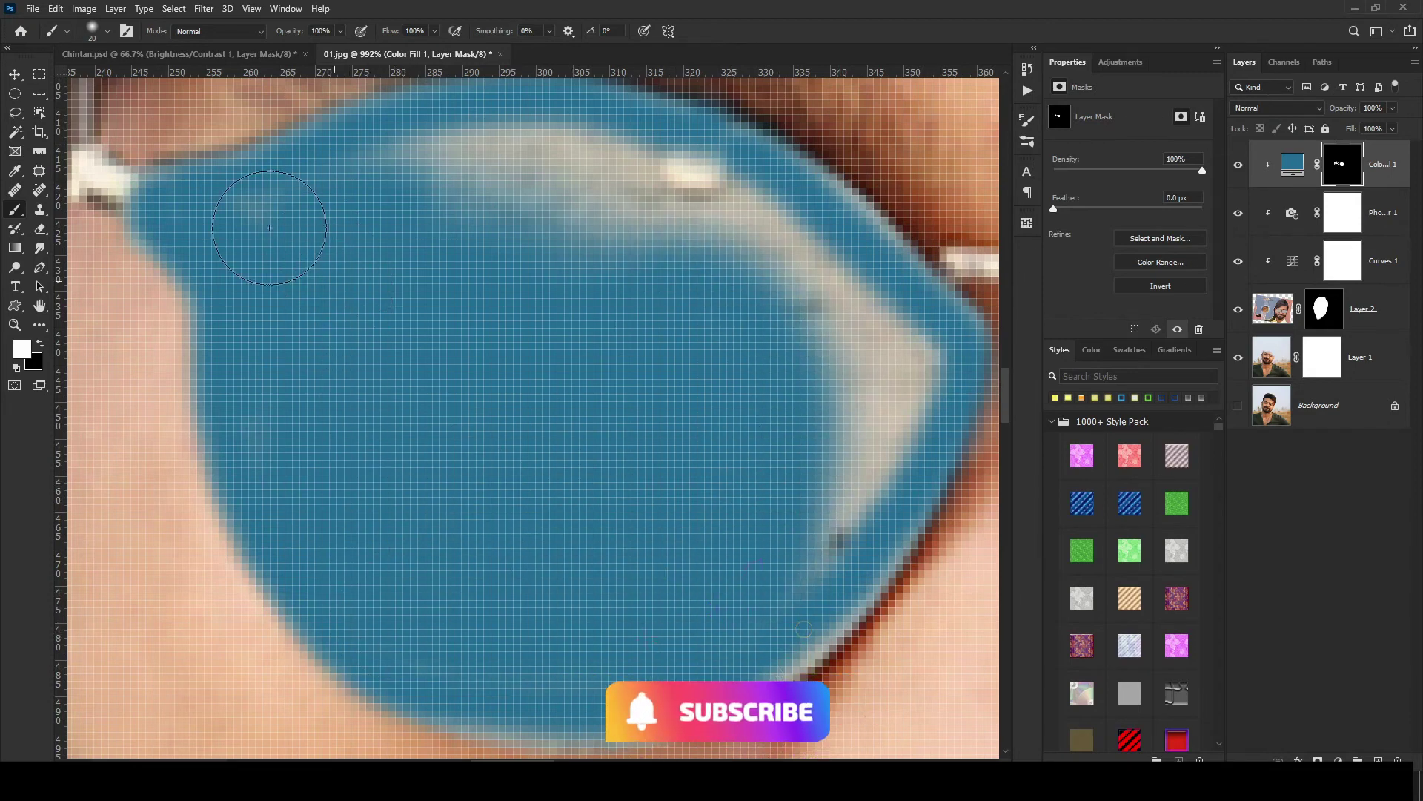
pyautogui.moveTo(356, 167)
pyautogui.mouseDown()
pyautogui.moveTo(539, 159)
pyautogui.moveTo(633, 181)
pyautogui.moveTo(794, 254)
pyautogui.moveTo(889, 375)
pyautogui.moveTo(830, 549)
pyautogui.moveTo(920, 404)
pyautogui.moveTo(889, 311)
pyautogui.moveTo(719, 178)
pyautogui.moveTo(571, 134)
pyautogui.moveTo(564, 328)
pyautogui.mouseUp()
# - Set the Color Fill 1 blend mode to Color
pyautogui.scroll(-4, 564, 329)
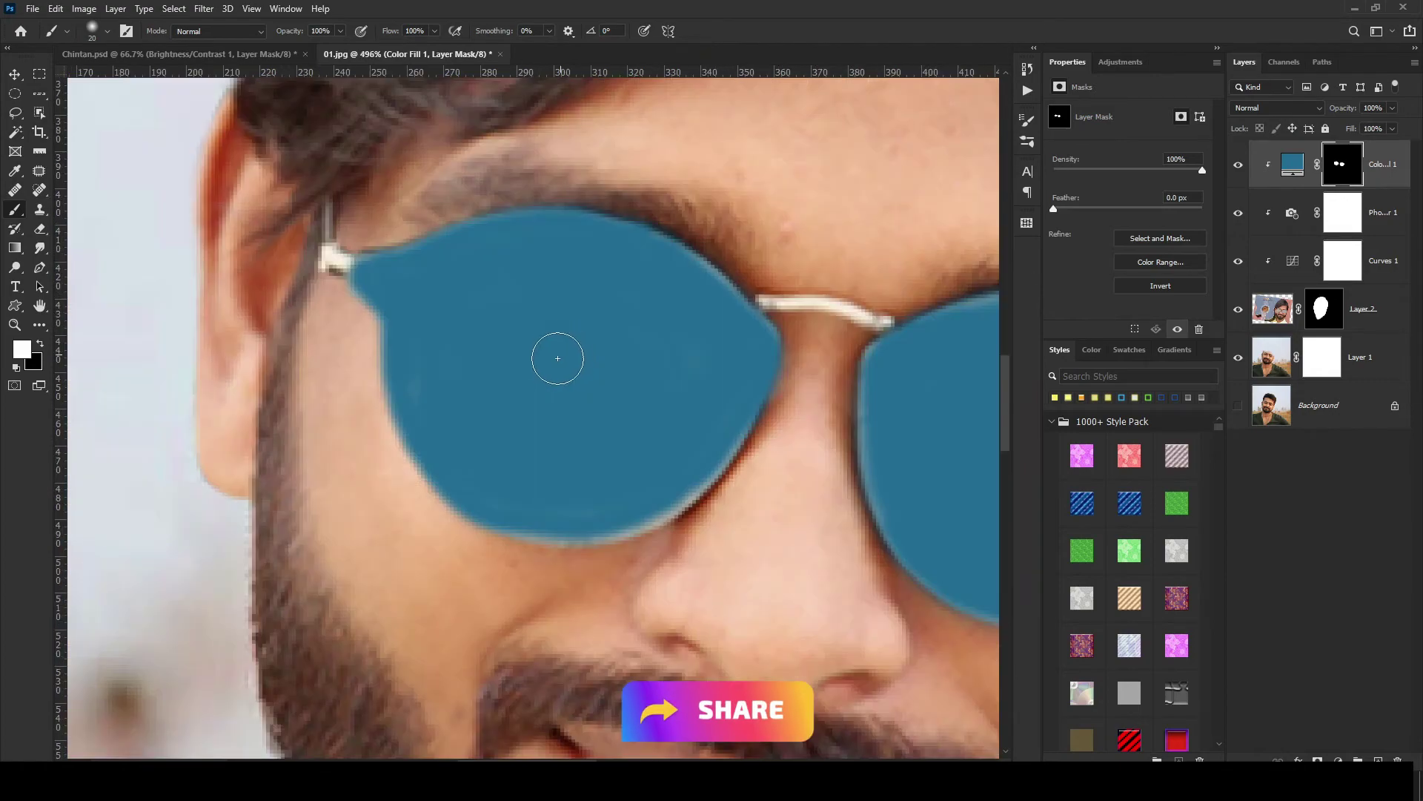
pyautogui.scroll(-3, 556, 355)
pyautogui.click(1269, 108)
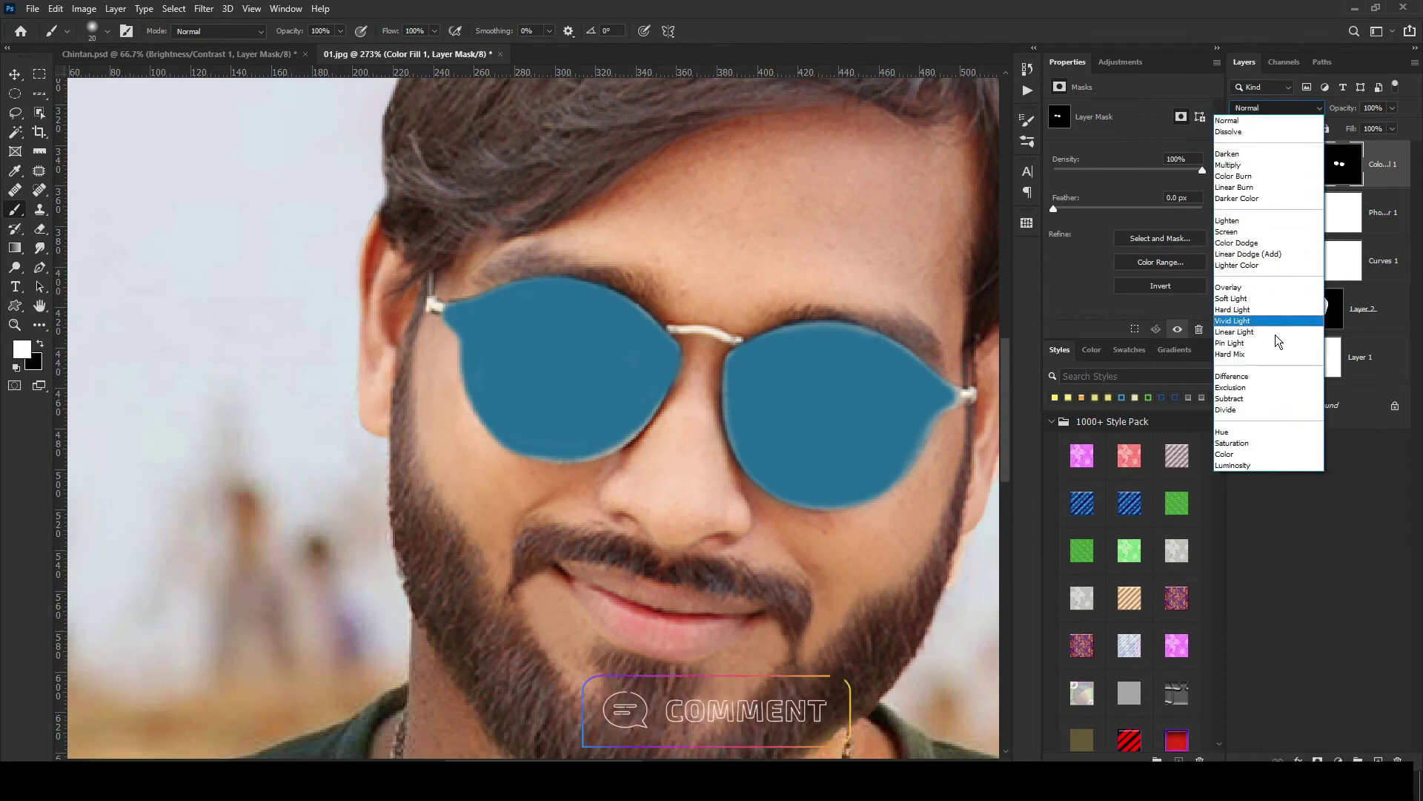
pyautogui.click(1245, 454)
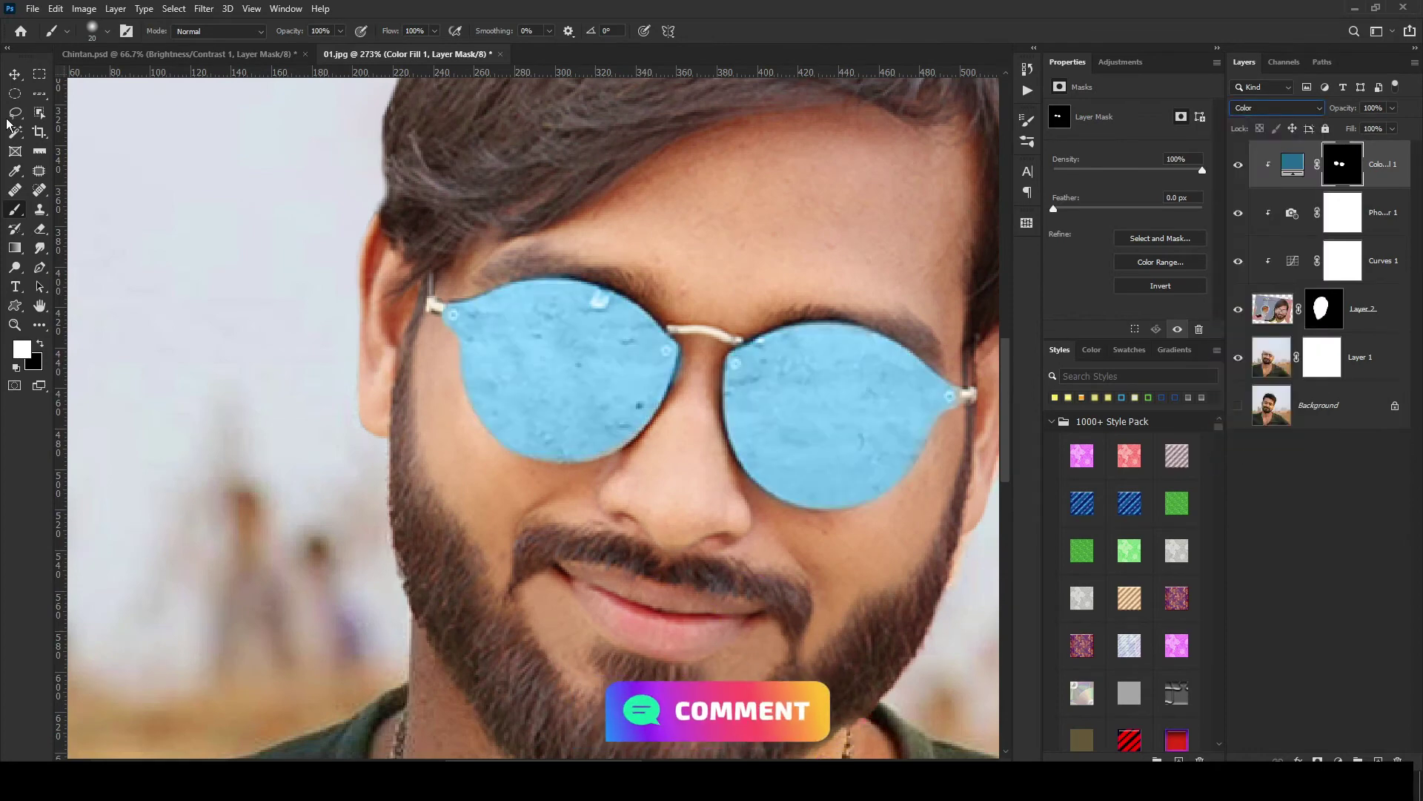
pyautogui.click(15, 74)
pyautogui.scroll(-2, 327, 315)
pyautogui.scroll(-2, 327, 314)
pyautogui.click(546, 359)
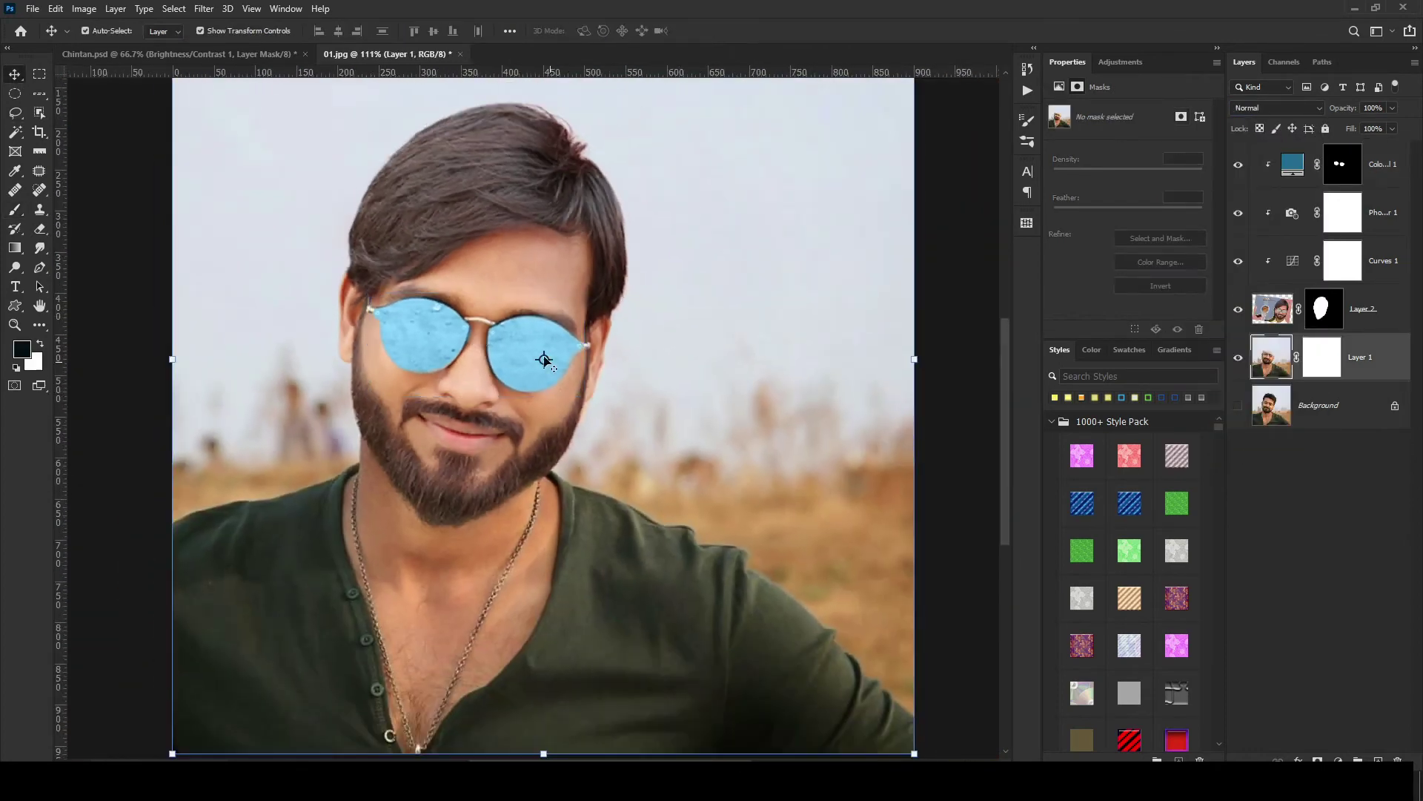
pyautogui.scroll(2, 561, 356)
pyautogui.click(561, 356)
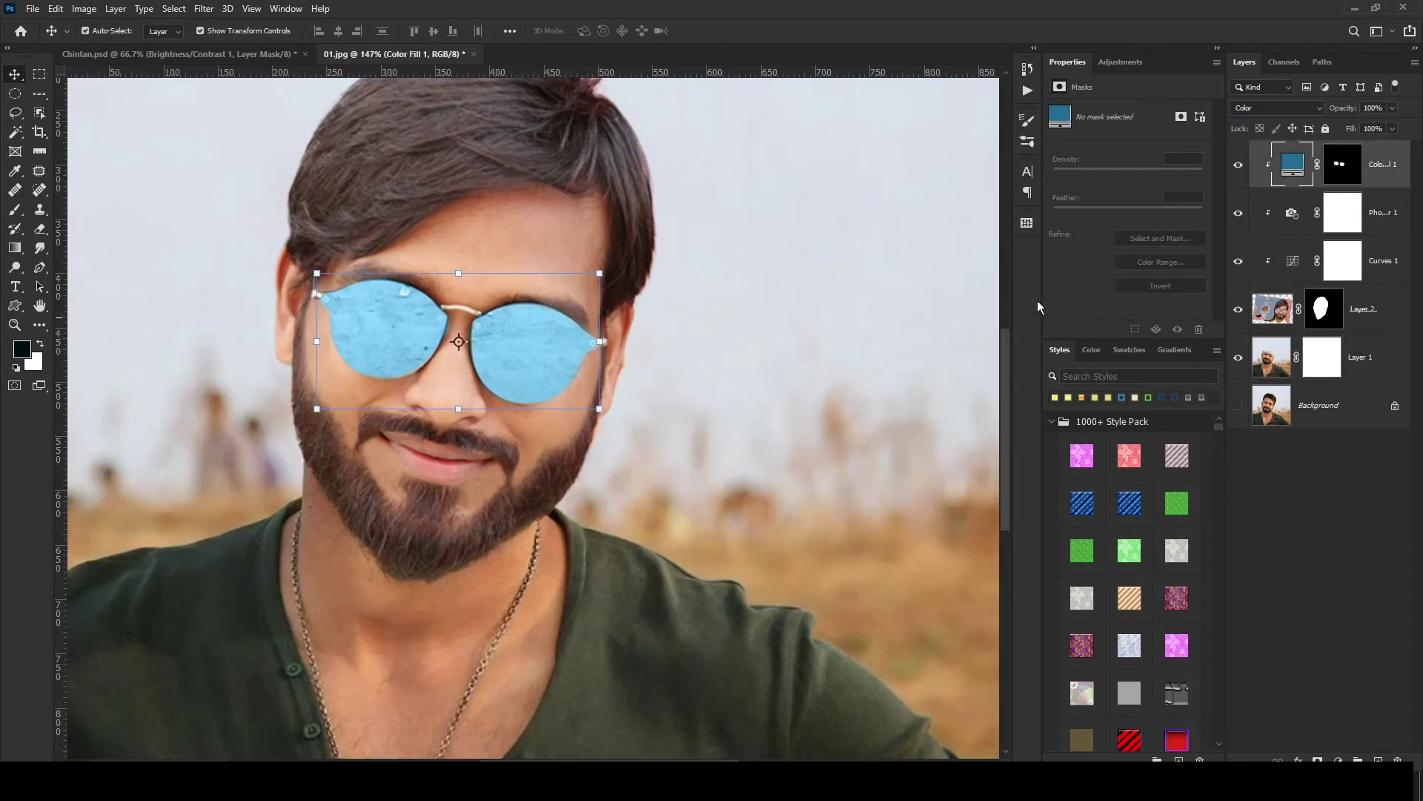
# - Change the lens fill colour to a softer light blue in the Color Picker
pyautogui.doubleClick(1289, 167)
pyautogui.moveTo(839, 292)
pyautogui.mouseDown()
pyautogui.moveTo(681, 340)
pyautogui.moveTo(743, 188)
pyautogui.moveTo(729, 194)
pyautogui.moveTo(723, 168)
pyautogui.moveTo(761, 195)
pyautogui.moveTo(736, 196)
pyautogui.moveTo(740, 250)
pyautogui.moveTo(747, 231)
pyautogui.mouseUp()
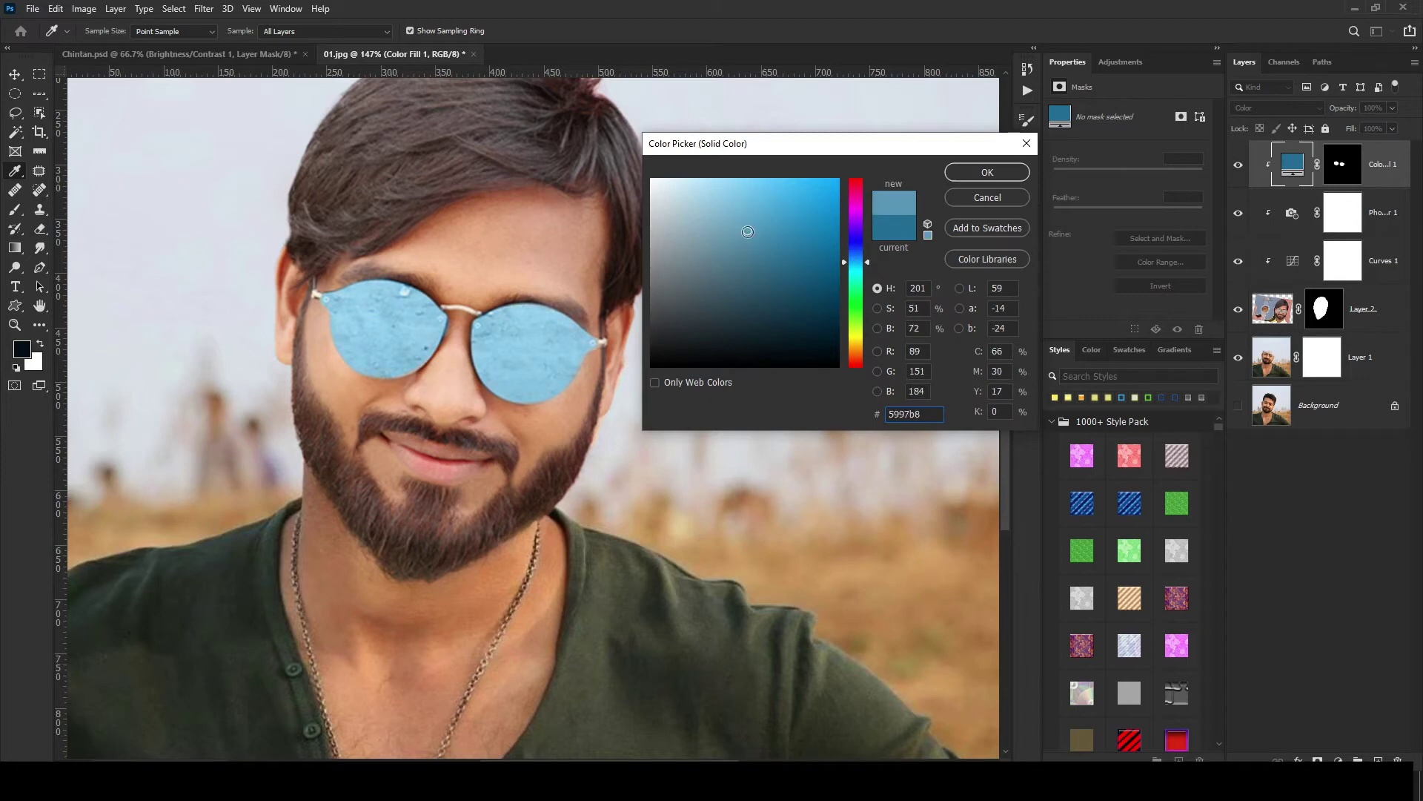
pyautogui.click(988, 172)
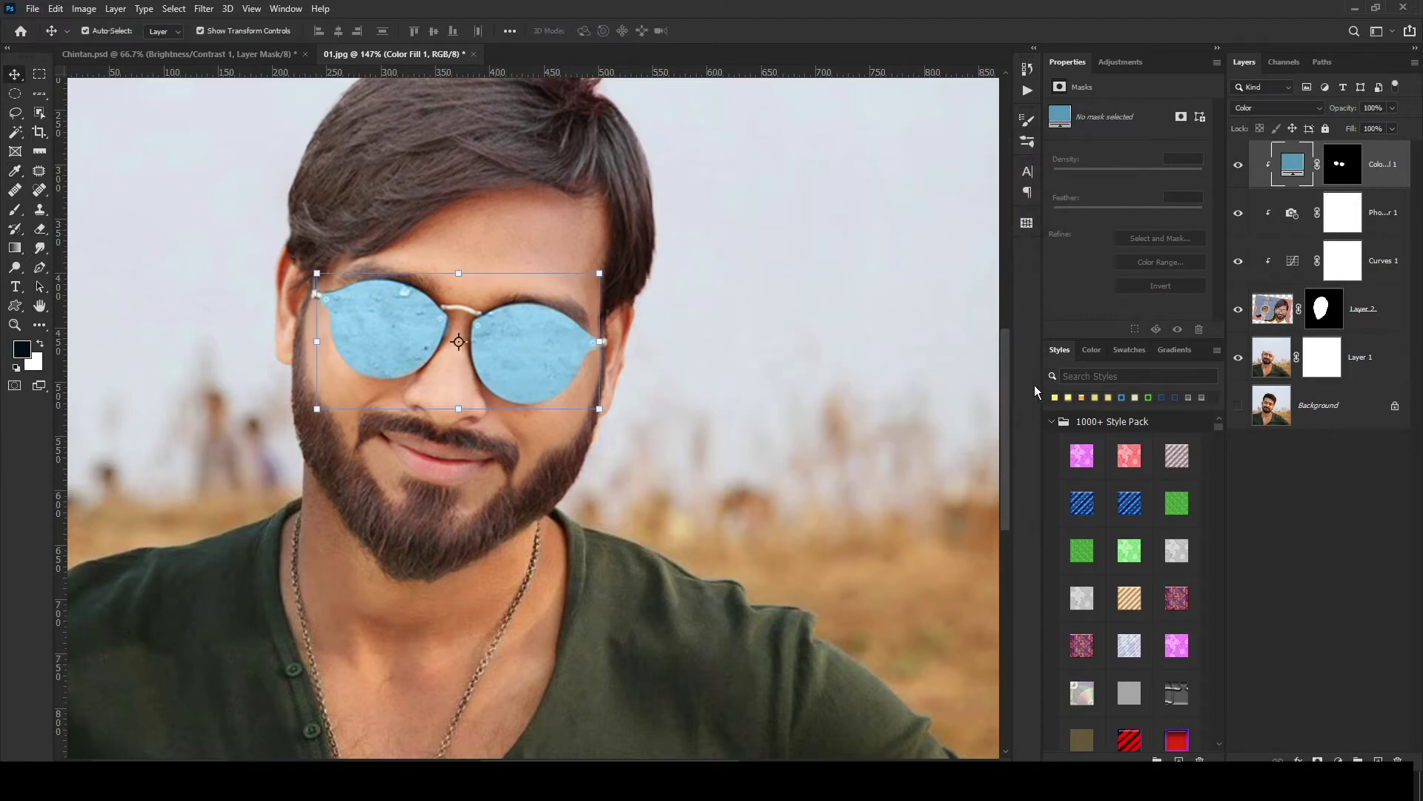
pyautogui.scroll(-3, 519, 511)
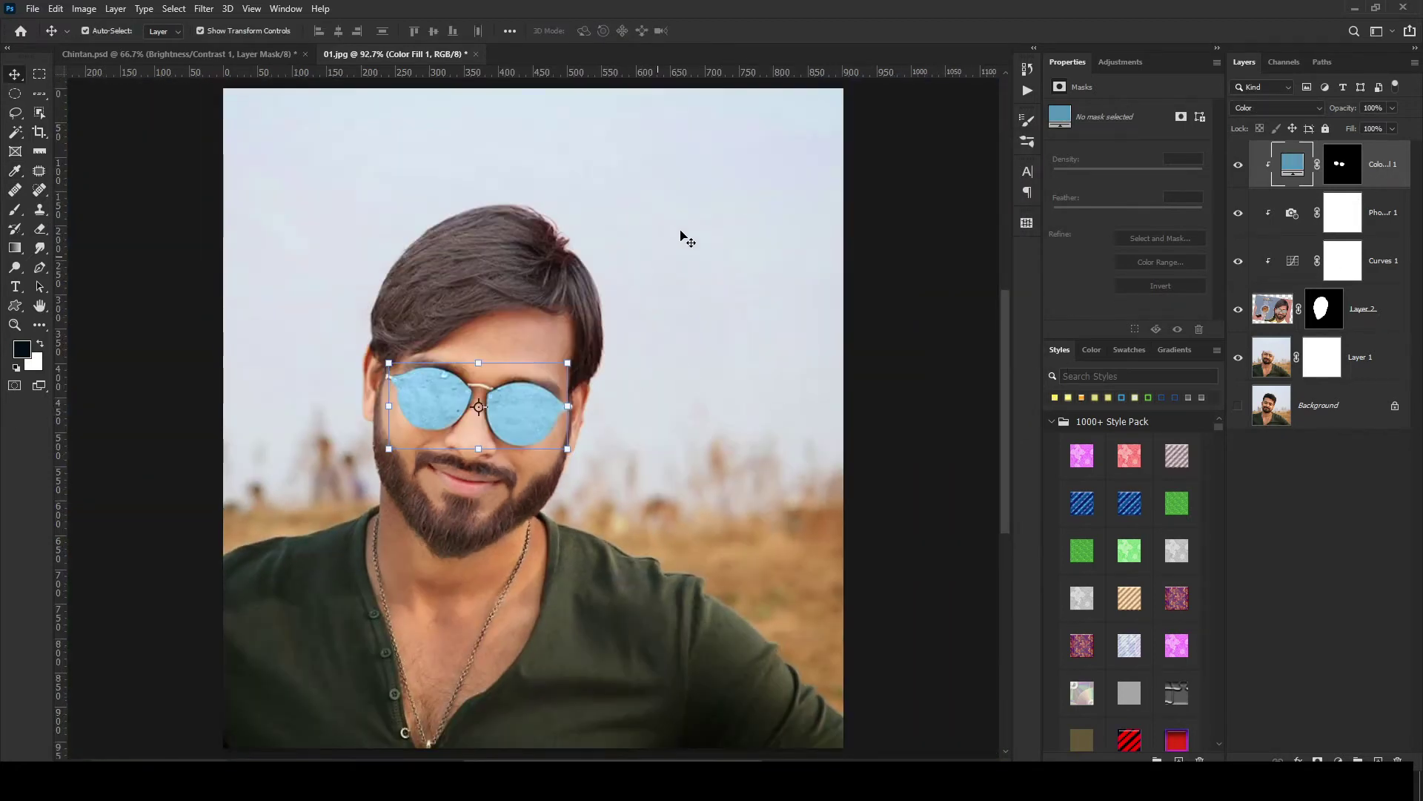
# - Switch the Photo Filter 1 preset to Cooling Filter (80), then step through presets toward orange
pyautogui.click(785, 249)
pyautogui.click(1286, 256)
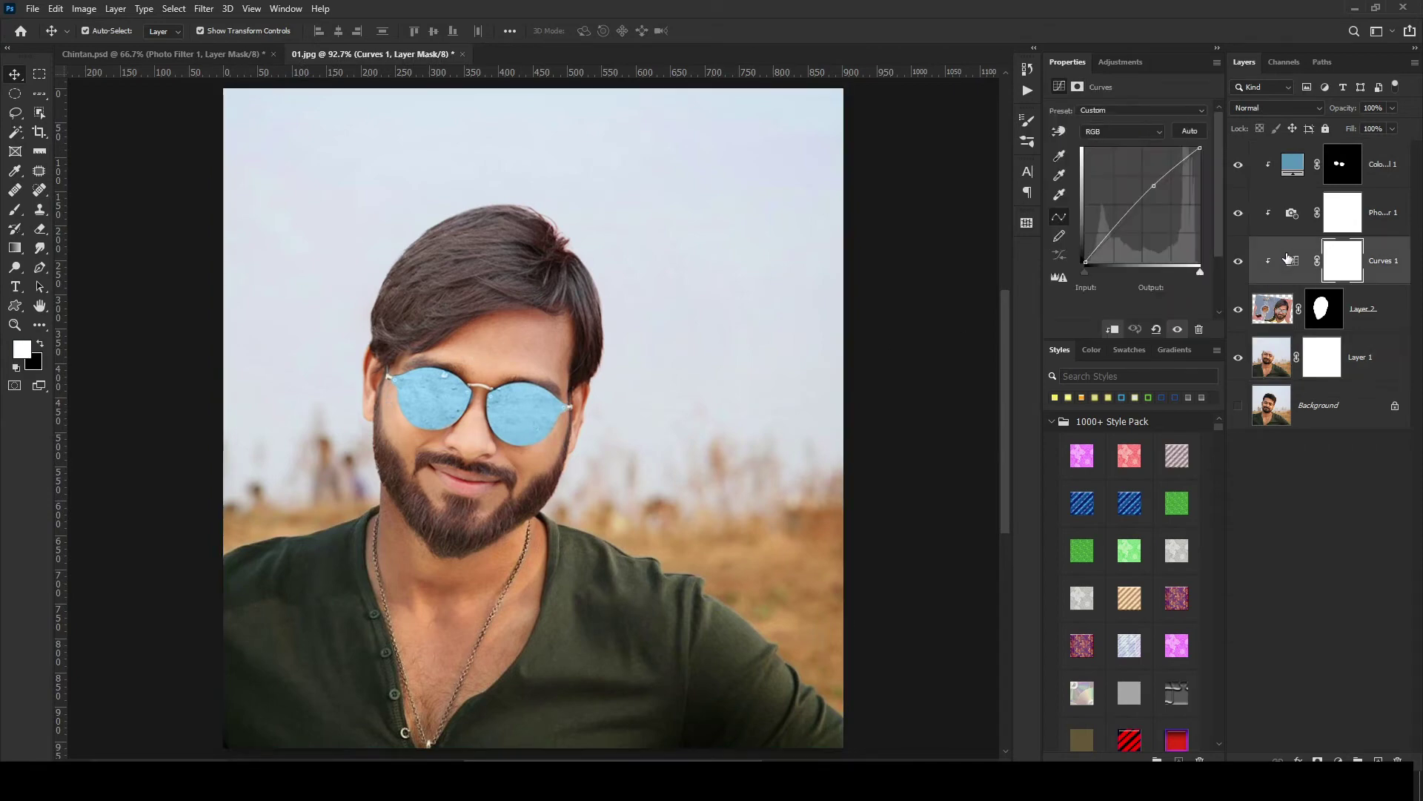
pyautogui.click(1290, 215)
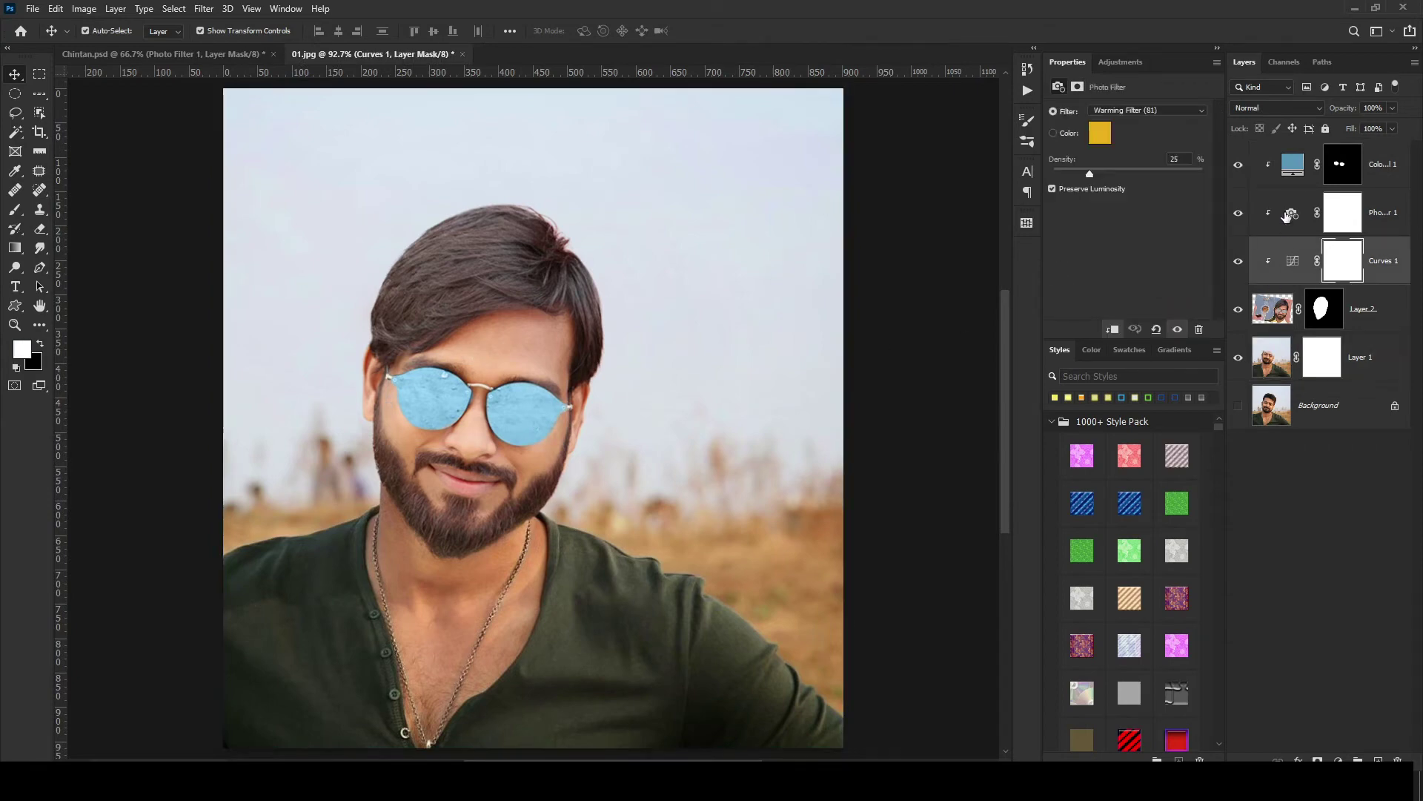
pyautogui.click(1161, 115)
pyautogui.click(1140, 158)
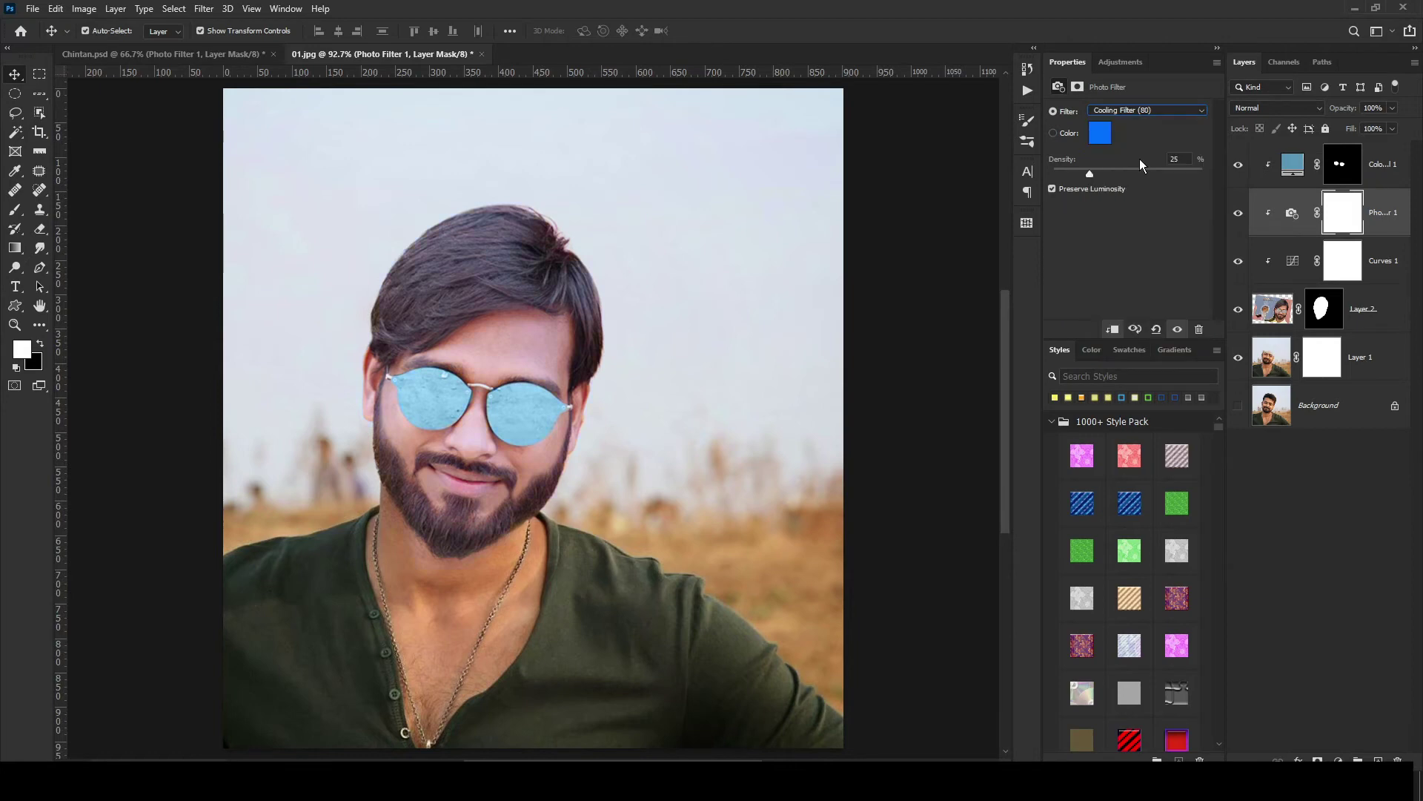
pyautogui.press('Down')
pyautogui.press('Down')
pyautogui.press('Down')
pyautogui.press('Down')
pyautogui.press('Down')
# - Brighten Layer 1's highlights with Levels by pulling the white input slider left
pyautogui.click(1273, 409)
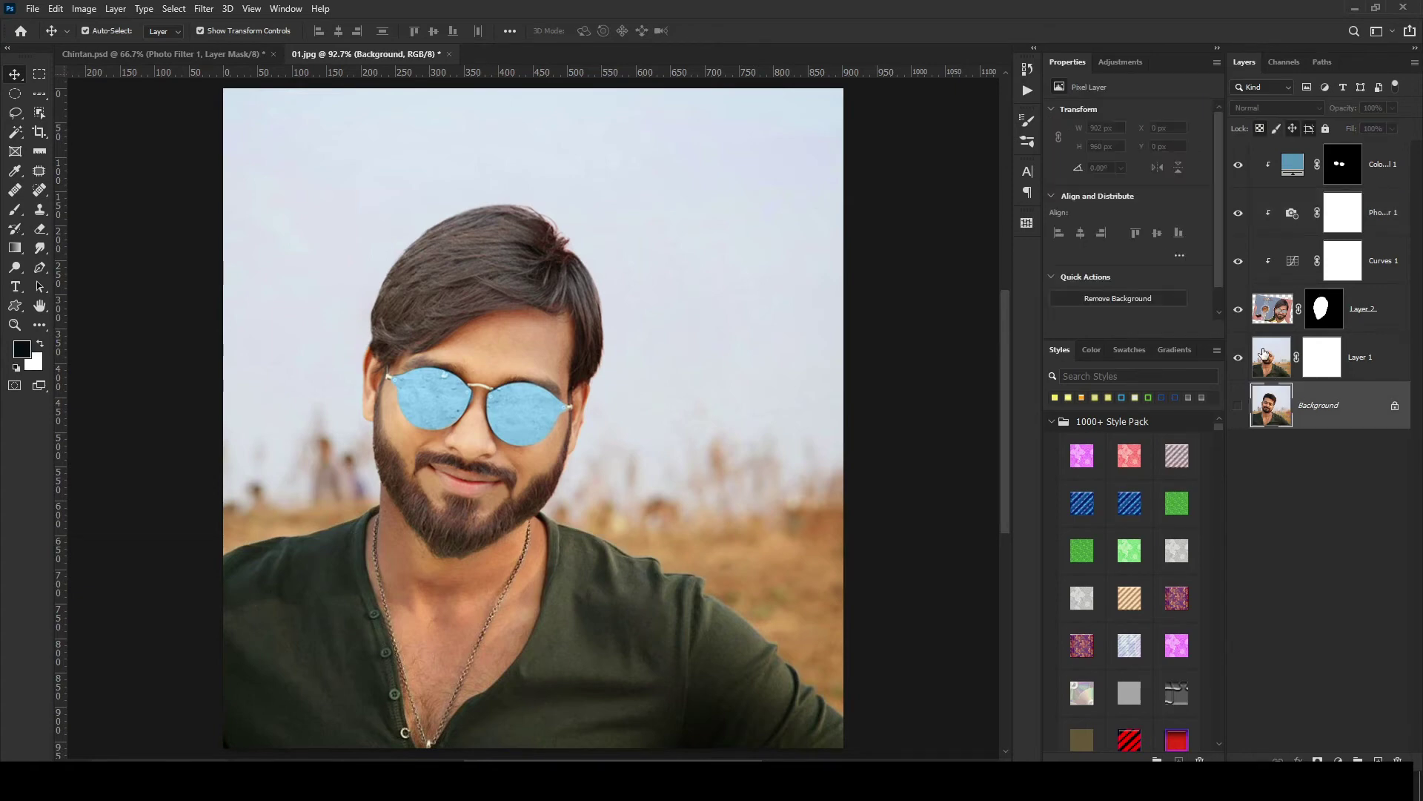
pyautogui.click(1264, 352)
pyautogui.hotkey('ctrl', 'l')
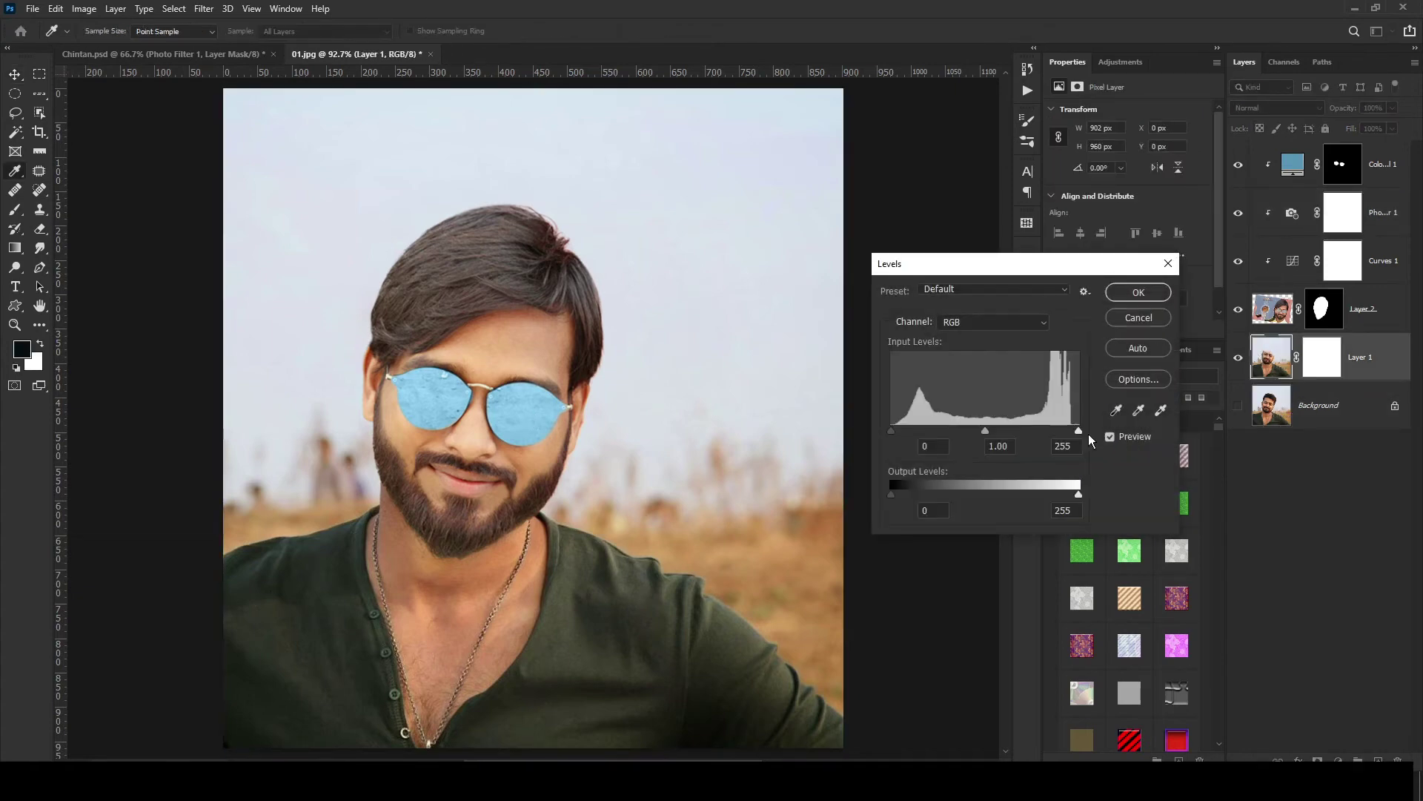
pyautogui.moveTo(1070, 433)
pyautogui.mouseDown()
pyautogui.moveTo(1036, 429)
pyautogui.moveTo(1084, 433)
pyautogui.mouseUp()
pyautogui.click(1141, 297)
# - Release Photo Filter 1 from its clipping mask, then fine-tune Layer 1's Levels white point to 251
pyautogui.click(1289, 227)
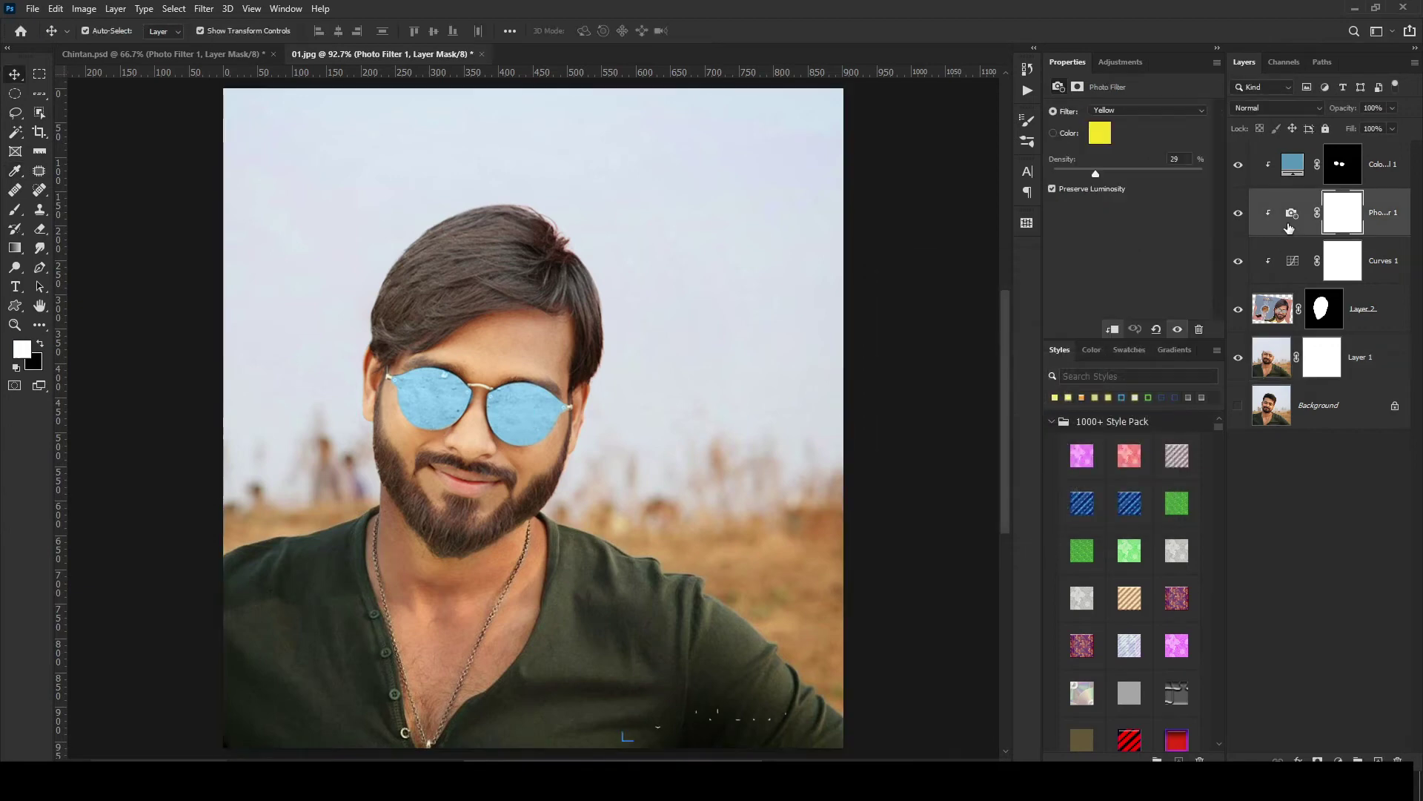
pyautogui.keyDown('alt'); pyautogui.click(1257, 235); pyautogui.keyUp('alt')
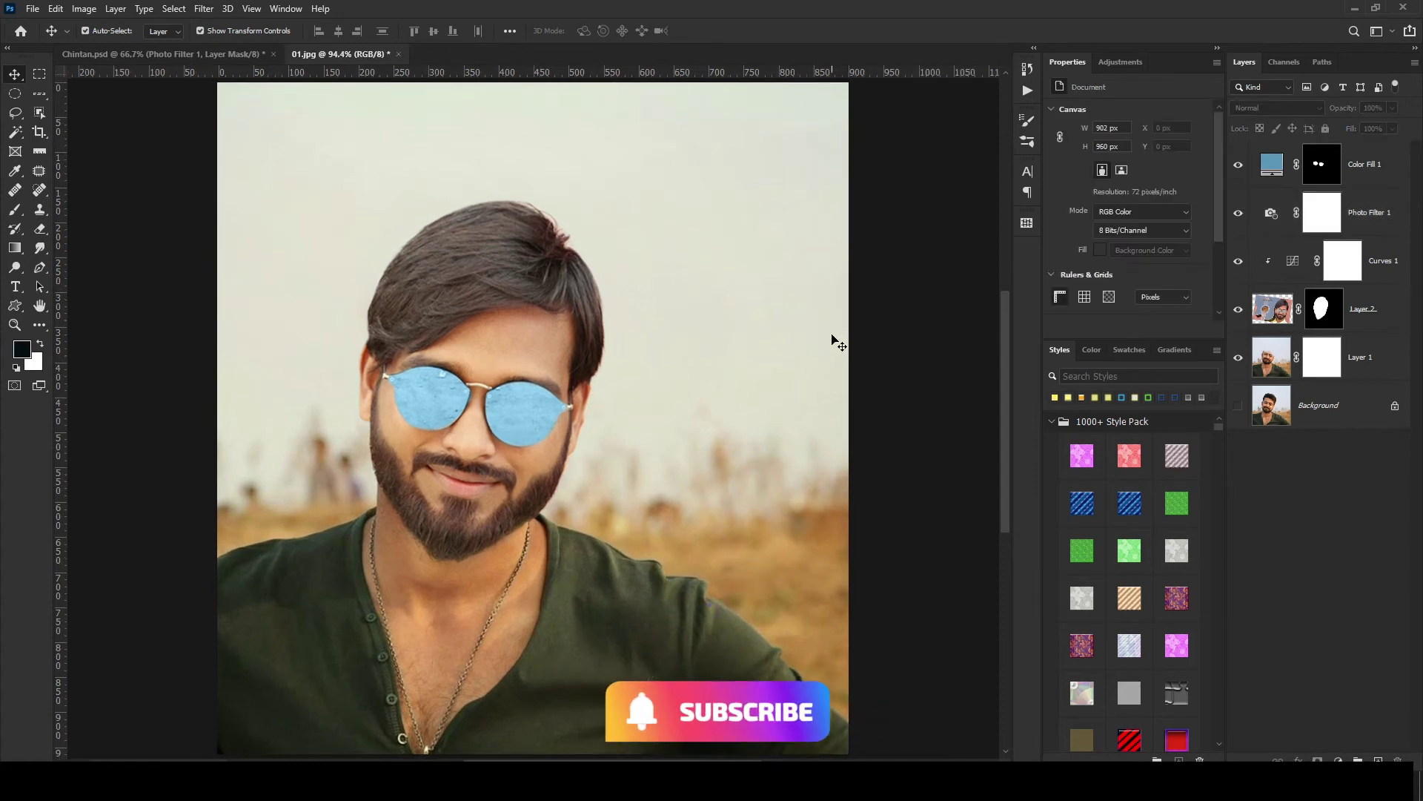
pyautogui.click(1276, 371)
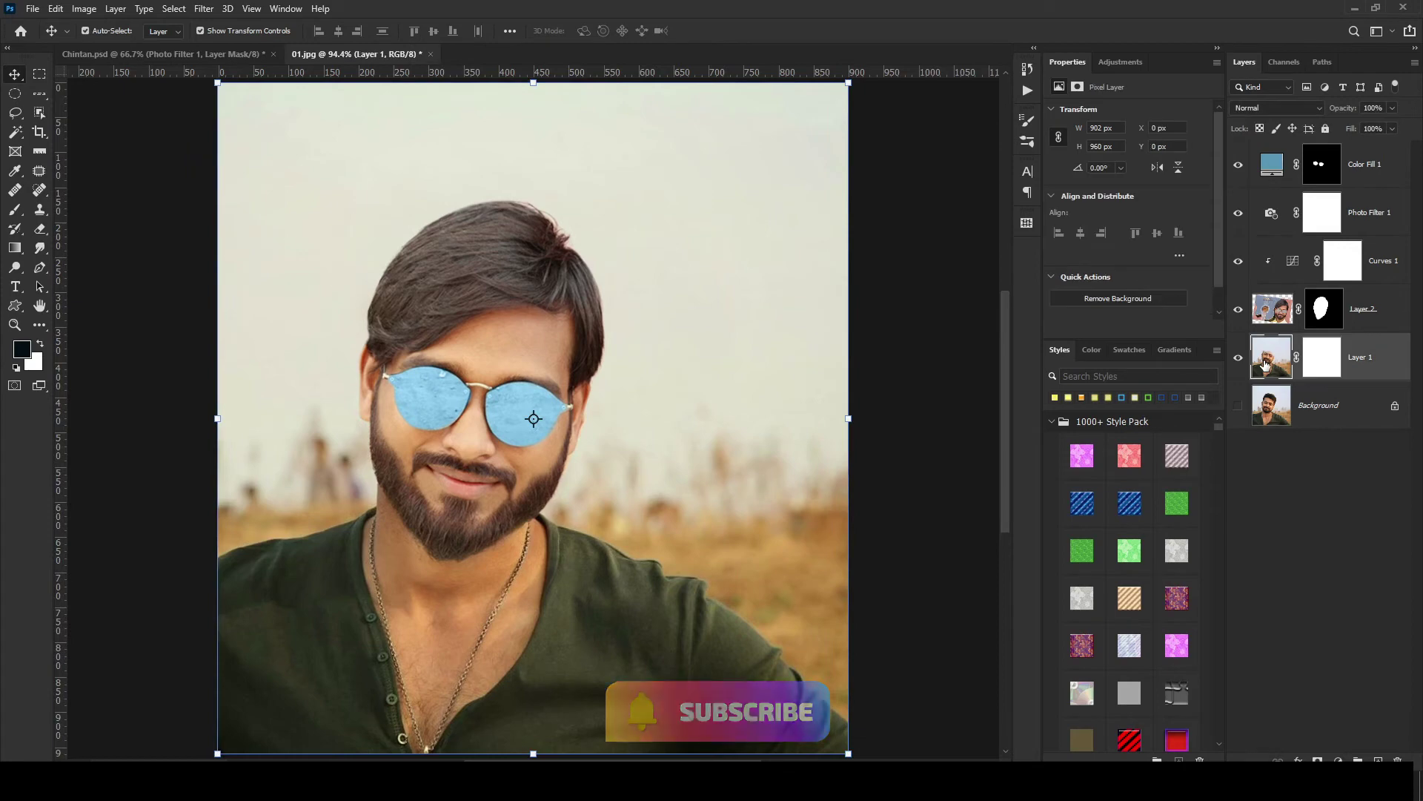
pyautogui.hotkey('ctrl', 'l')
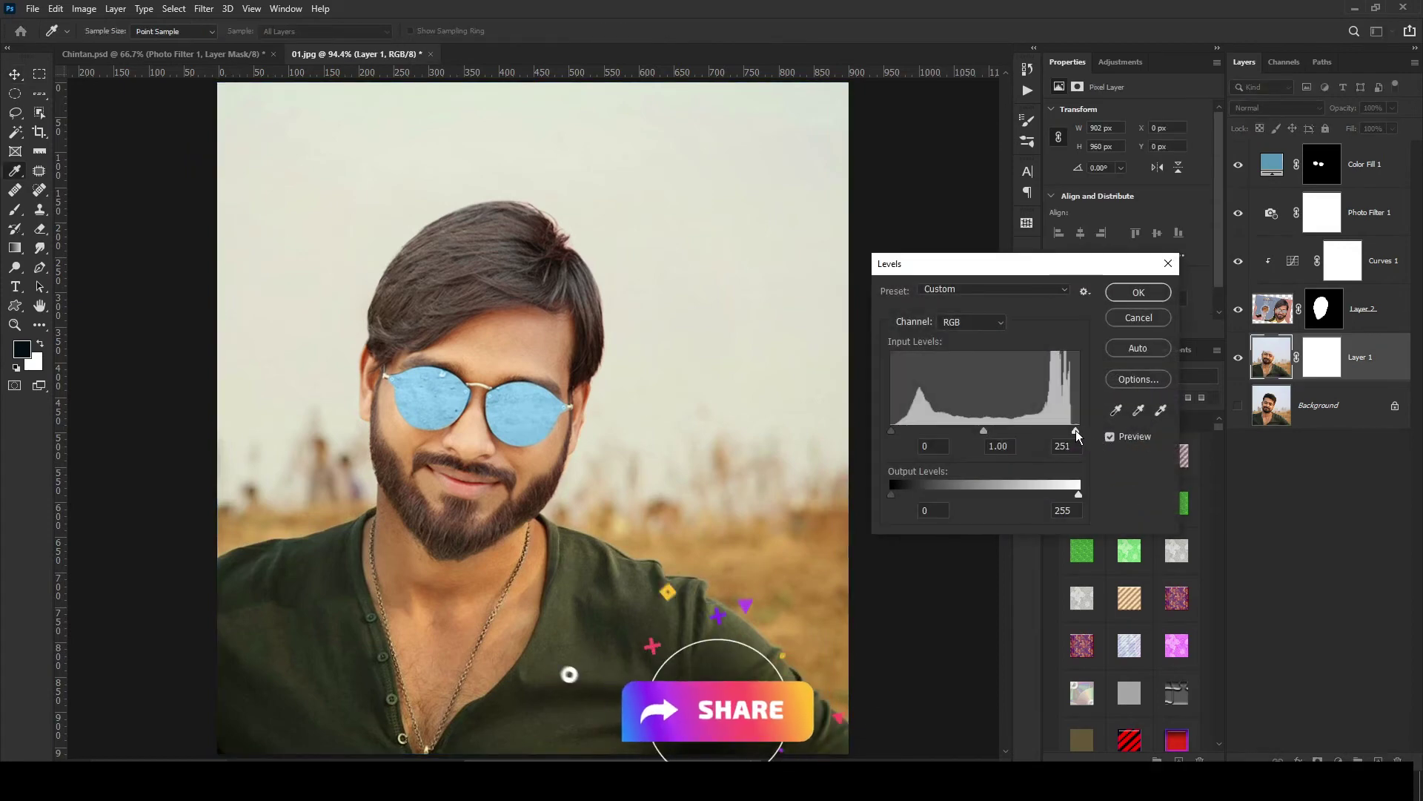
pyautogui.moveTo(1079, 430); pyautogui.dragTo(1075, 430)
pyautogui.click(1138, 292)
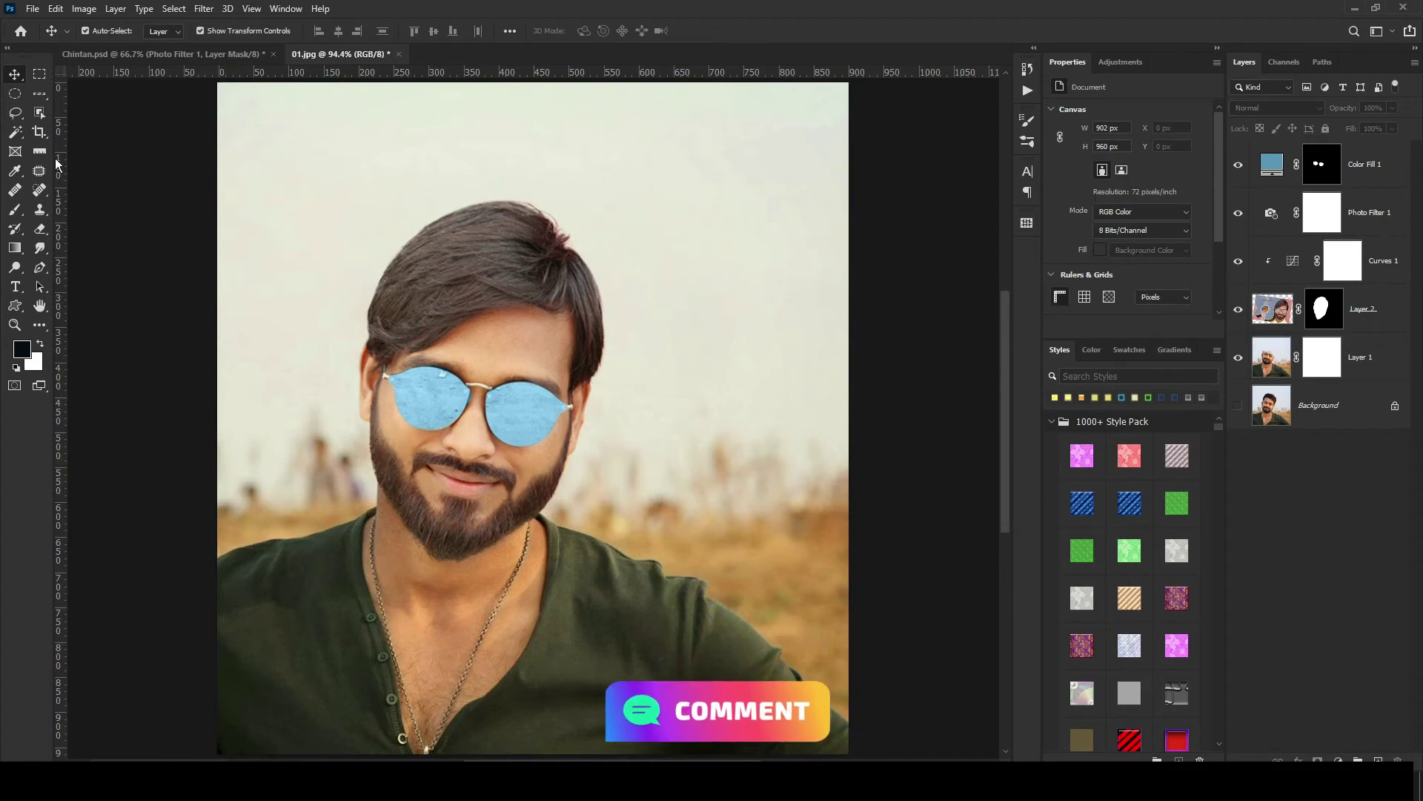
pyautogui.click(842, 403)
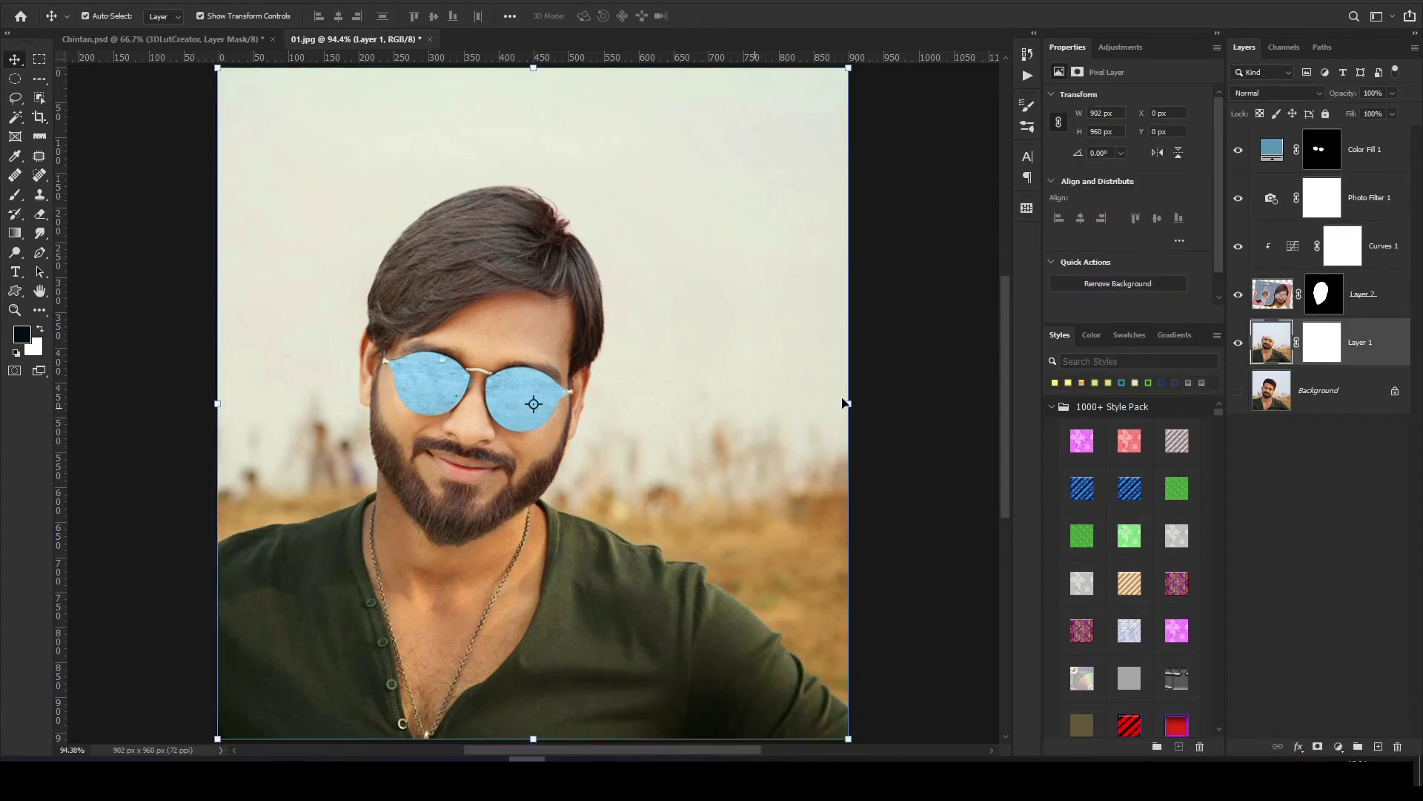
# - Add the 3DLutCreator colour lookup layer above Color Fill 1 and toggle its visibility to compare
pyautogui.click(1404, 169)
pyautogui.hotkey('ctrl', 'v')
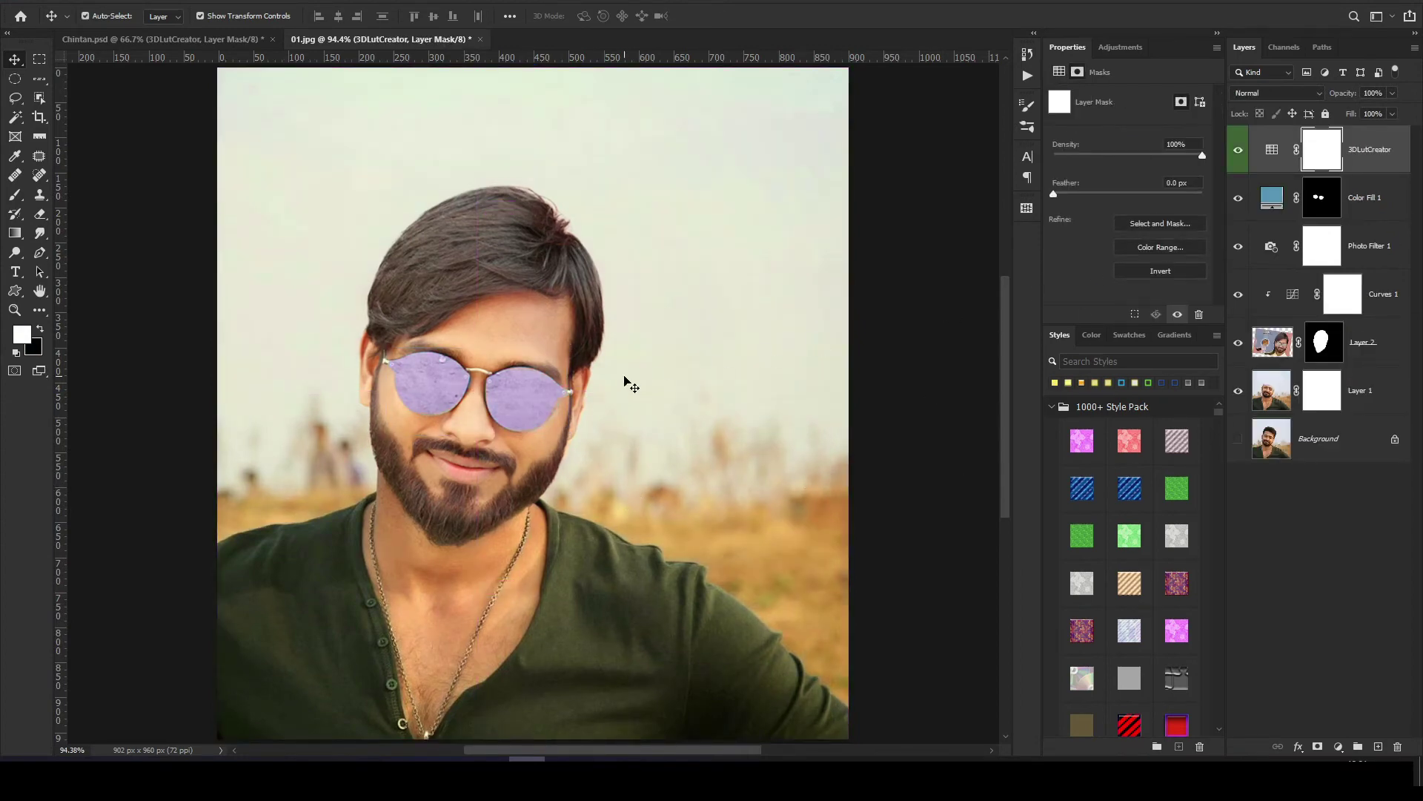
pyautogui.click(1238, 153)
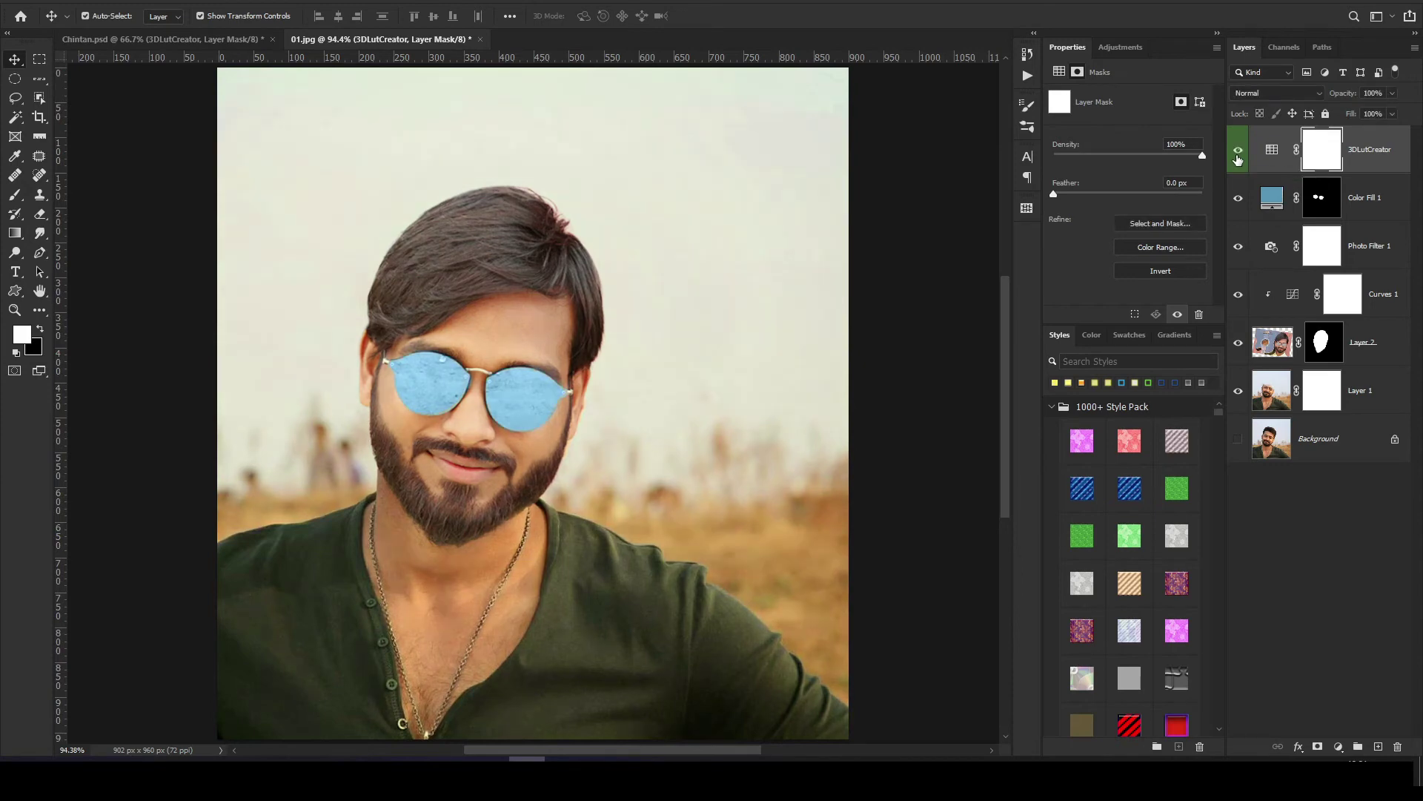
pyautogui.click(1237, 154)
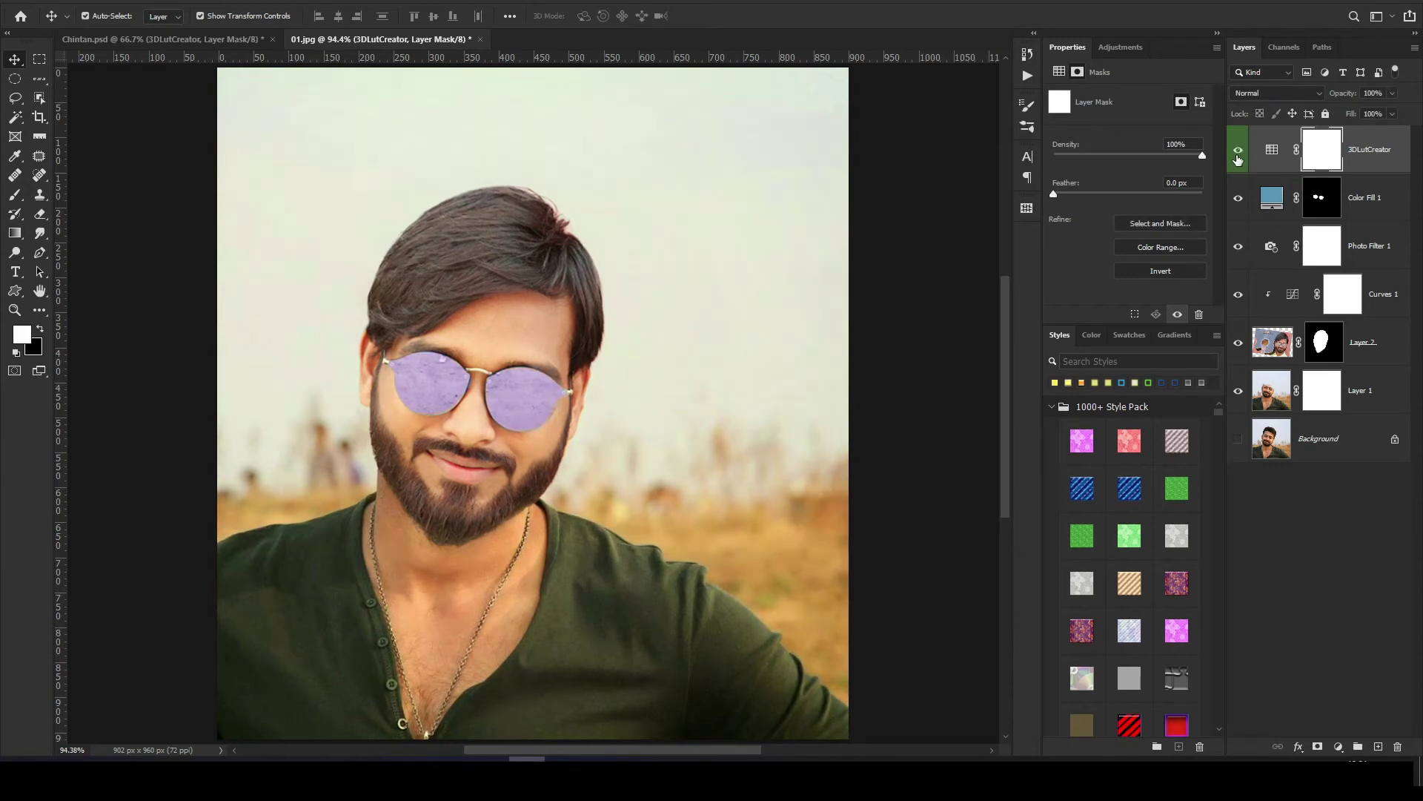
# - Change the Color Fill 1 lens colour to the near-black navy #112129
pyautogui.doubleClick(1272, 199)
pyautogui.moveTo(795, 271)
pyautogui.mouseDown()
pyautogui.moveTo(723, 326)
pyautogui.moveTo(774, 357)
pyautogui.mouseUp()
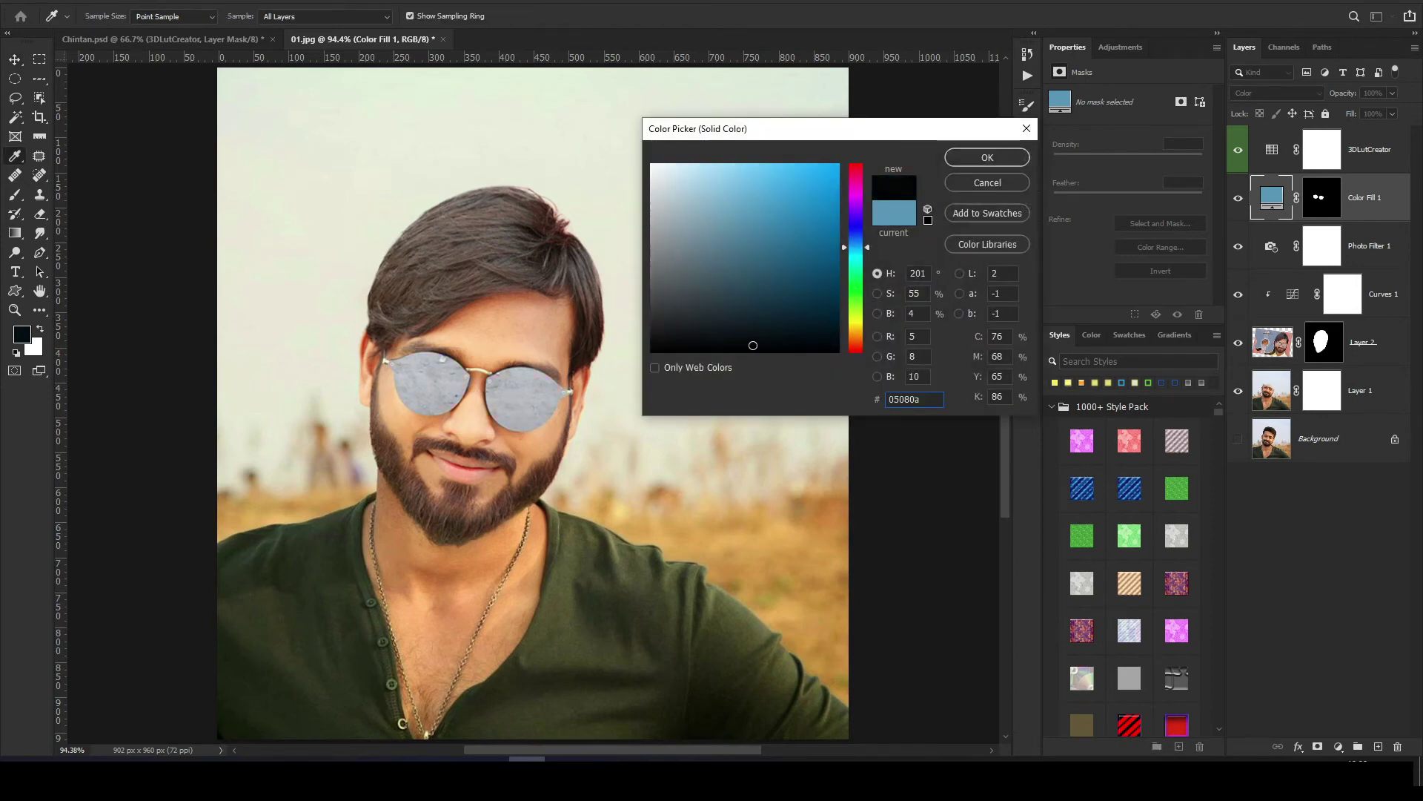
pyautogui.click(761, 331)
pyautogui.moveTo(759, 328)
pyautogui.mouseDown()
pyautogui.moveTo(730, 290)
pyautogui.moveTo(719, 296)
pyautogui.moveTo(731, 248)
pyautogui.moveTo(798, 247)
pyautogui.moveTo(780, 231)
pyautogui.moveTo(717, 297)
pyautogui.moveTo(760, 322)
pyautogui.mouseUp()
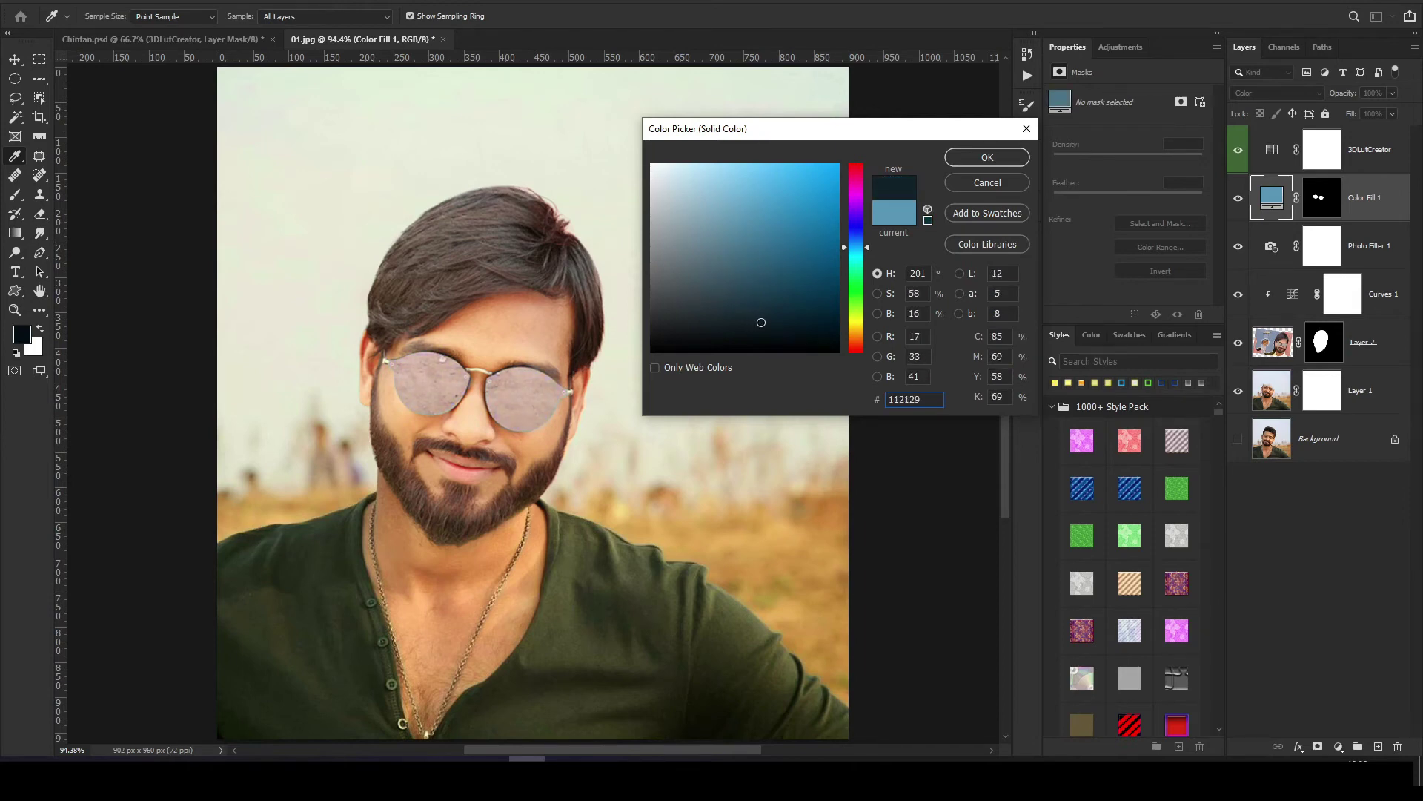
pyautogui.click(962, 156)
pyautogui.press('v')
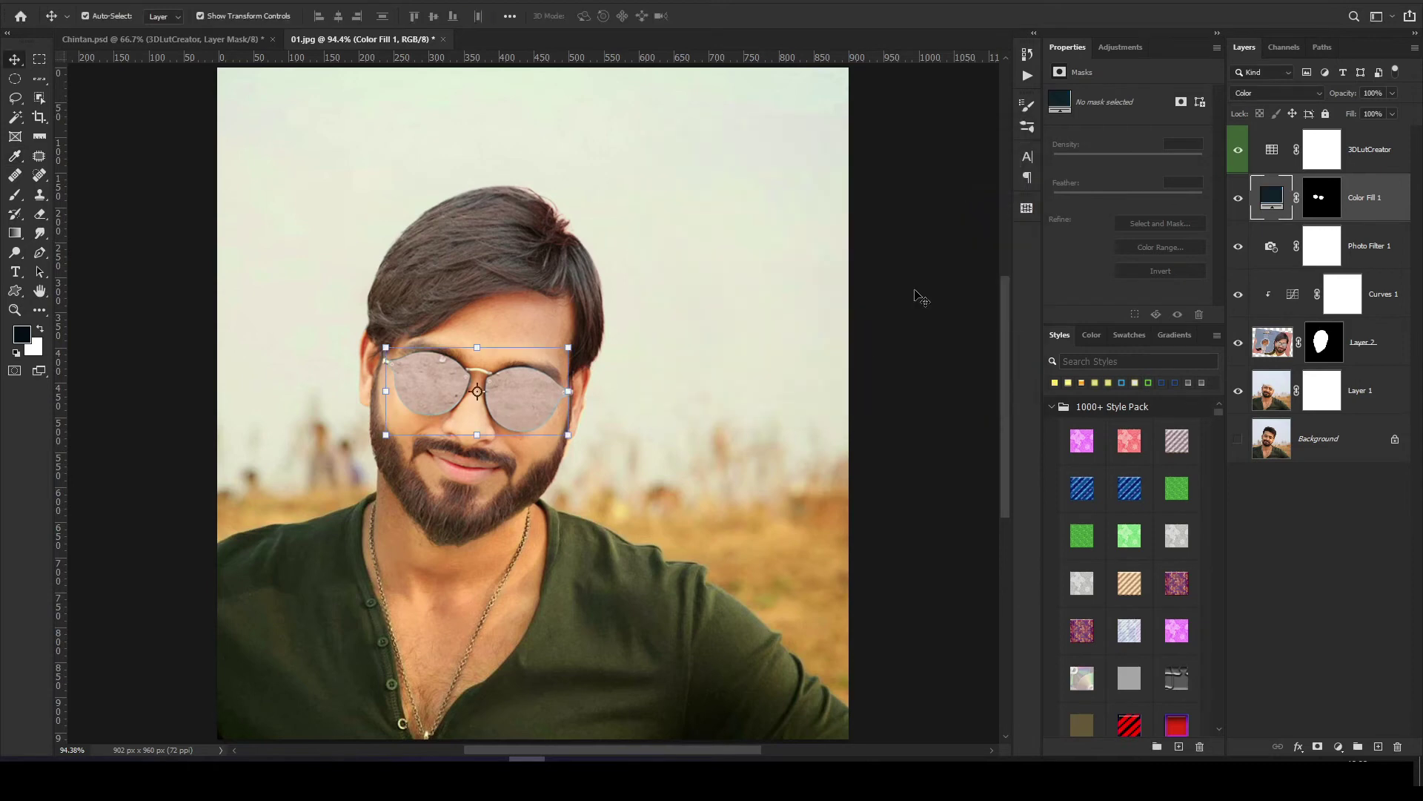
# - Add a Curves adjustment at the top of the stack and raise a midtone point slightly
pyautogui.click(1400, 147)
pyautogui.click(1343, 745)
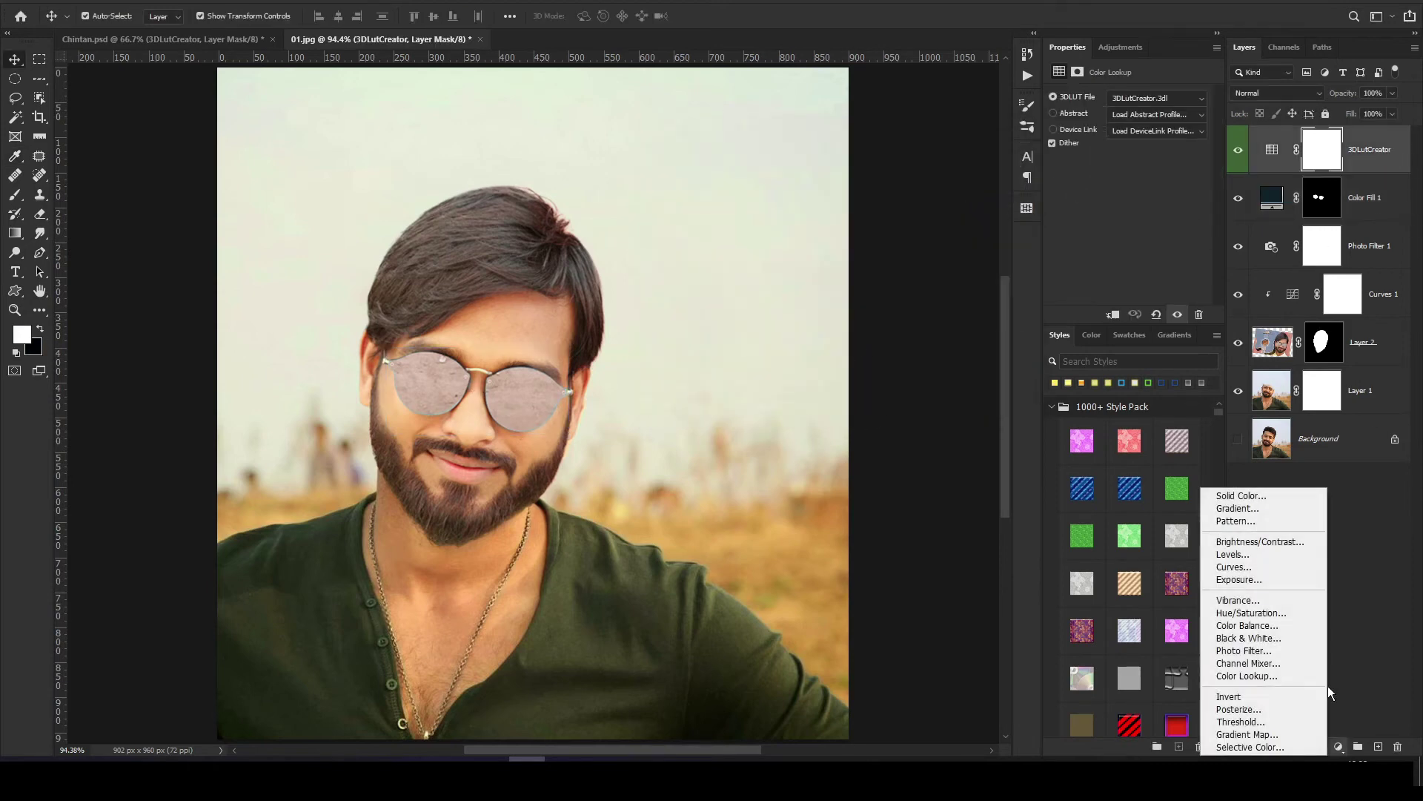
pyautogui.click(1244, 565)
pyautogui.click(1156, 174)
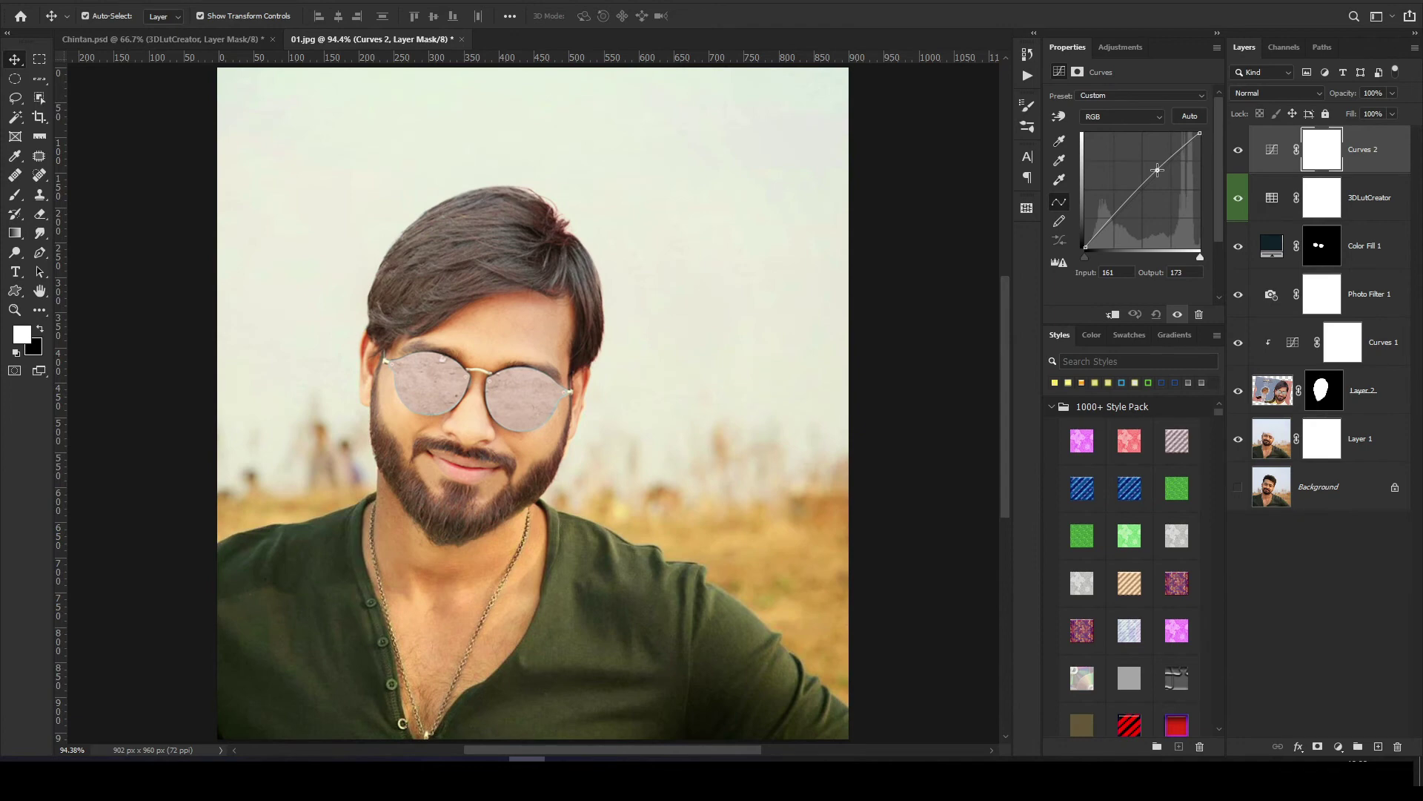
pyautogui.moveTo(1159, 170); pyautogui.dragTo(1158, 169)
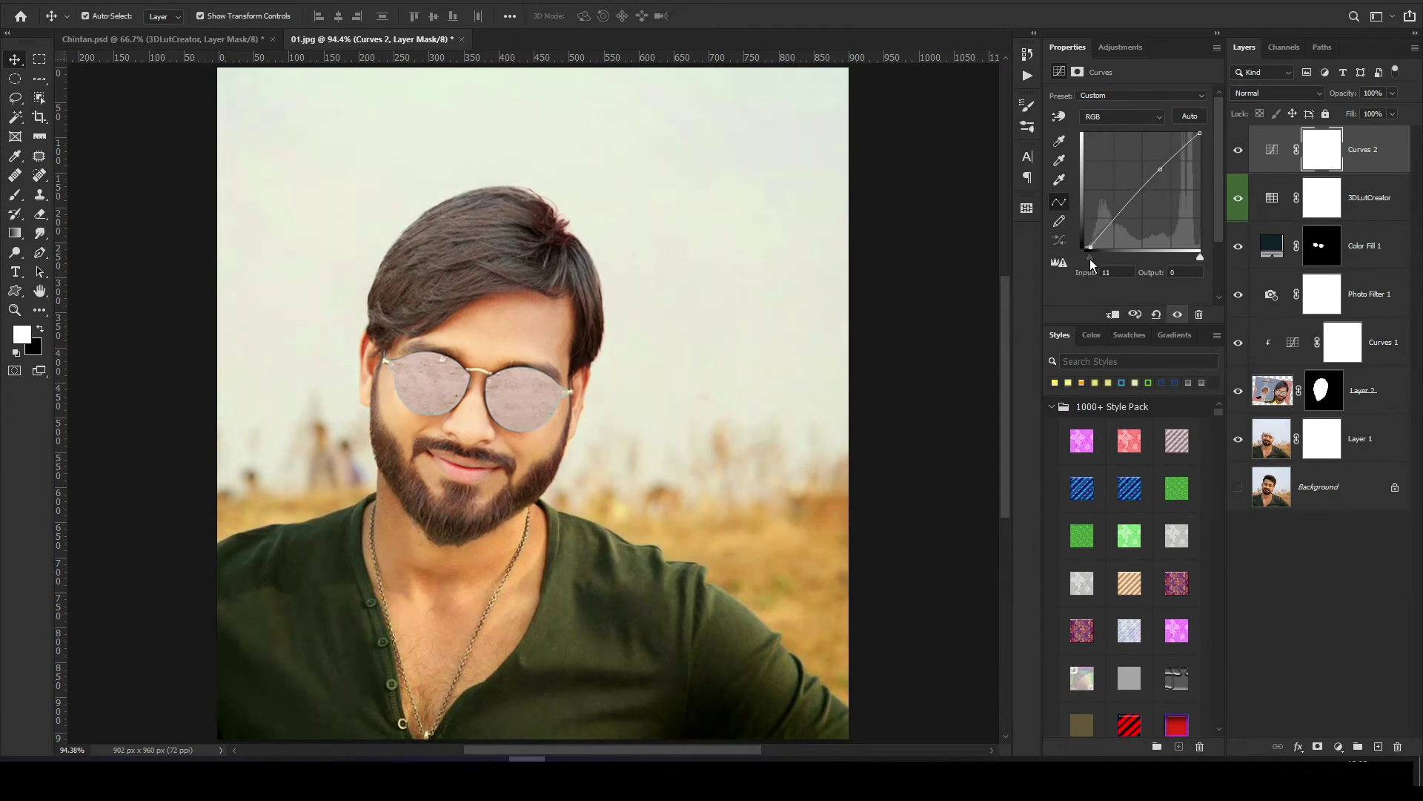
pyautogui.click(104, 159)
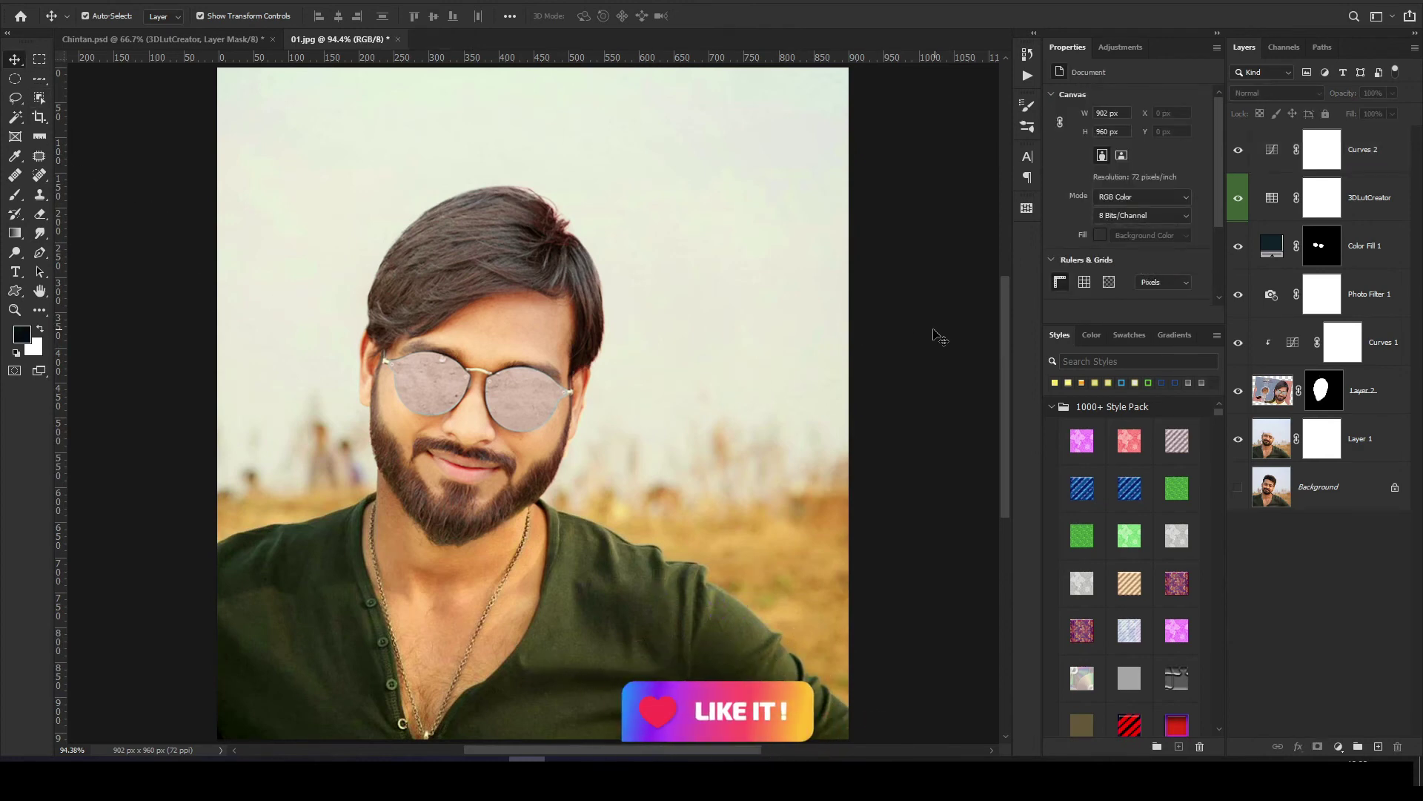
pyautogui.keyDown('alt'); pyautogui.click(1238, 488); pyautogui.keyUp('alt')
pyautogui.keyDown('alt'); pyautogui.click(1238, 488); pyautogui.keyUp('alt')
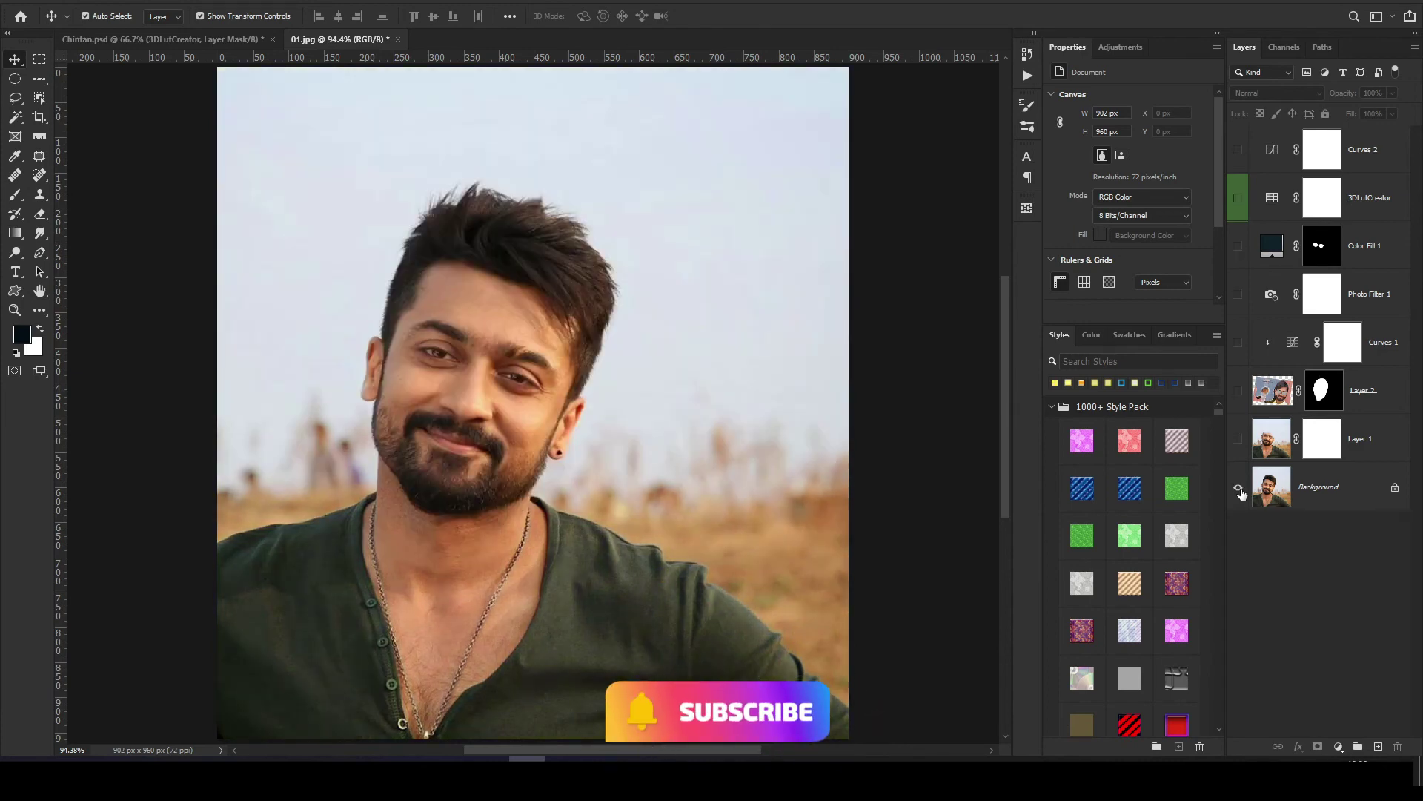
pyautogui.keyDown('alt'); pyautogui.click(1238, 488); pyautogui.keyUp('alt')
pyautogui.keyDown('alt'); pyautogui.click(1239, 489); pyautogui.keyUp('alt')
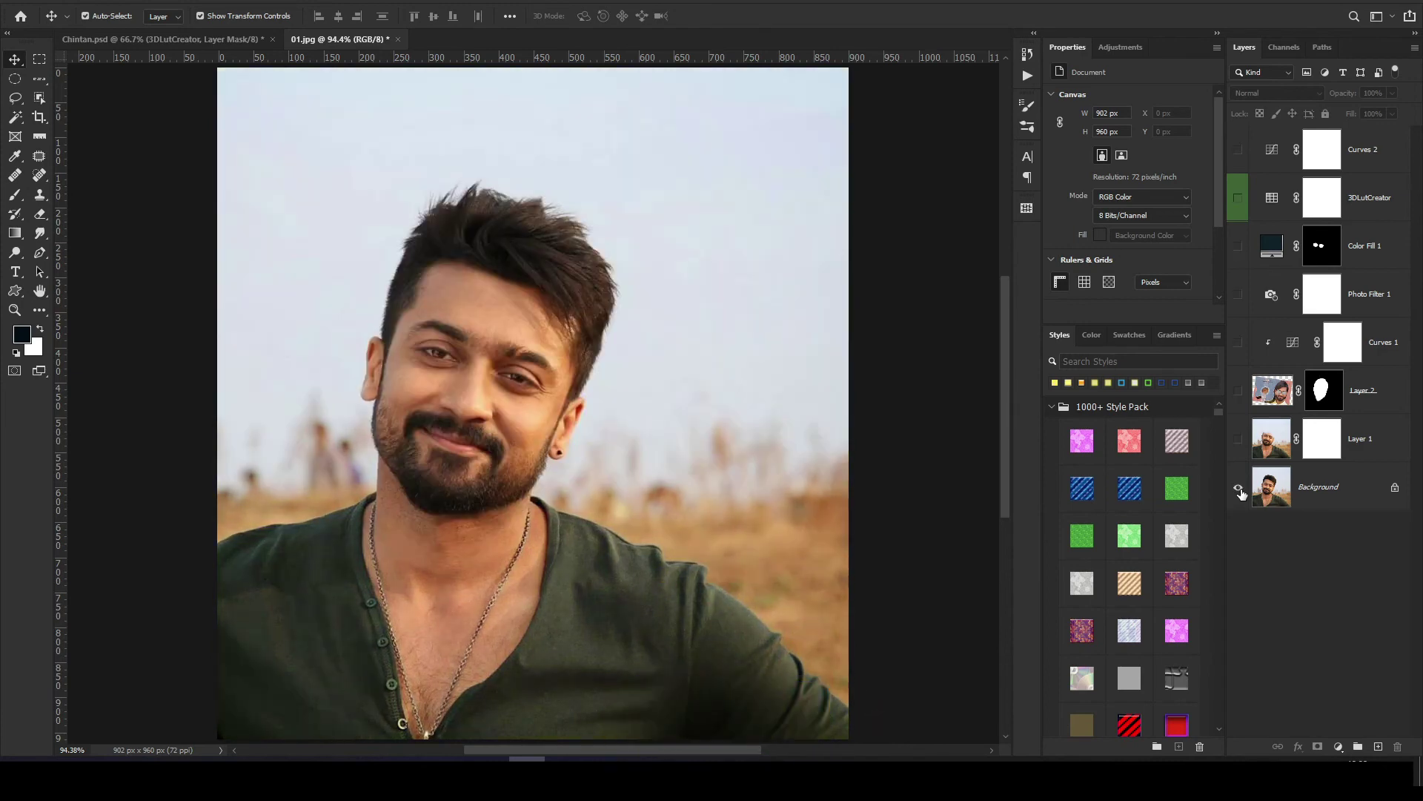
pyautogui.keyDown('alt'); pyautogui.click(1239, 491); pyautogui.keyUp('alt')
pyautogui.keyDown('alt'); pyautogui.click(1239, 491); pyautogui.keyUp('alt')
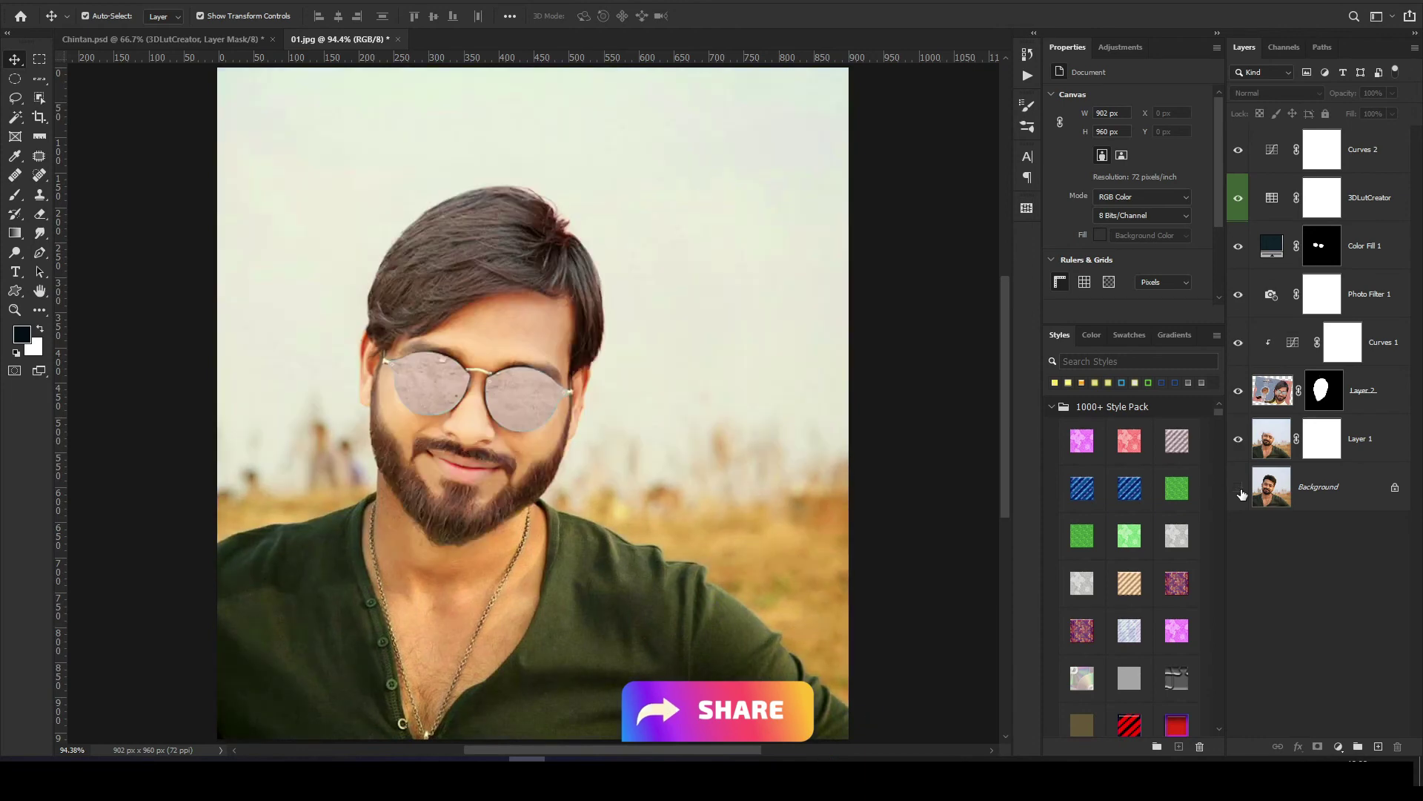
pyautogui.click(1237, 198)
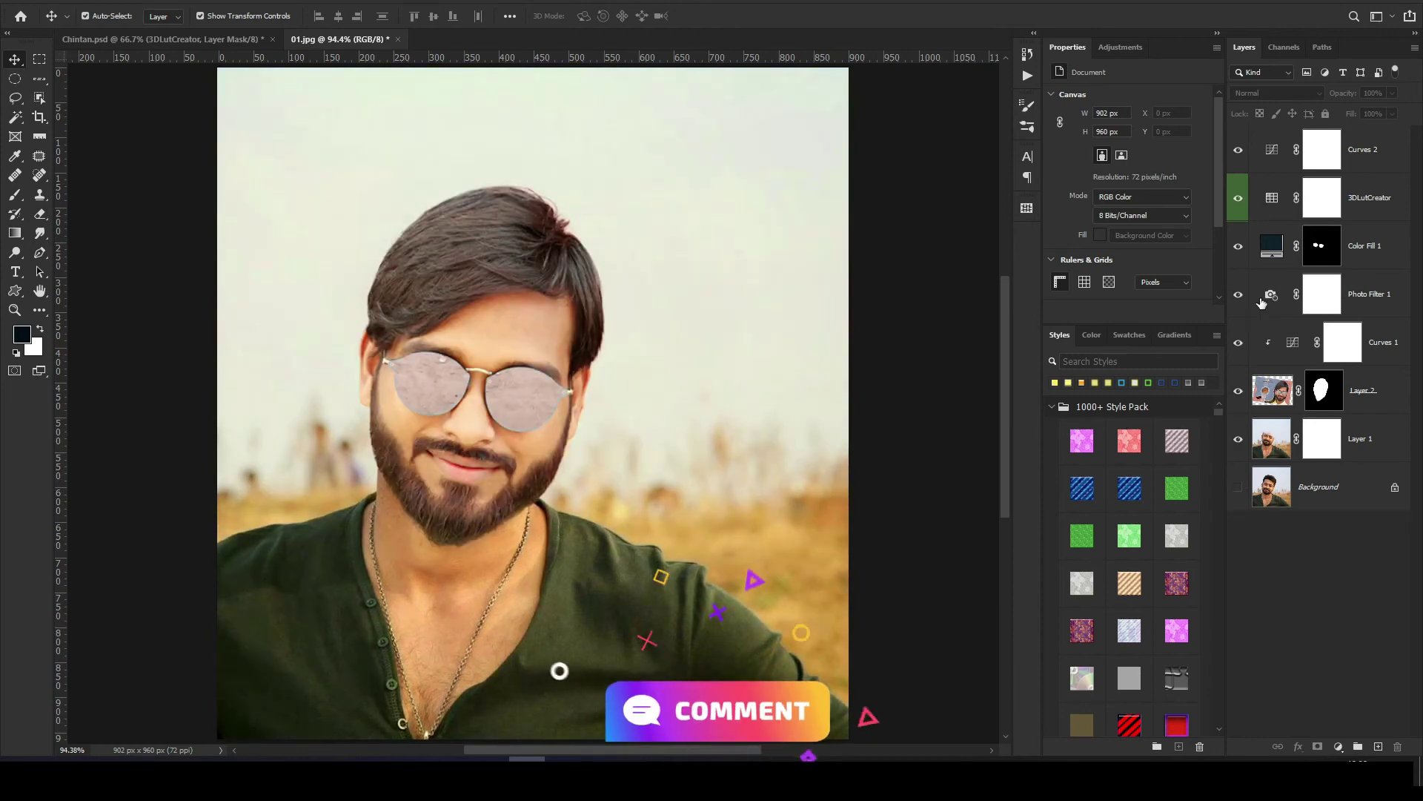
# - Lower Photo Filter 1's opacity and drop the 3DLutCreator layer's opacity to about 14%
pyautogui.click(1322, 294)
pyautogui.moveTo(1355, 94); pyautogui.dragTo(1315, 94)
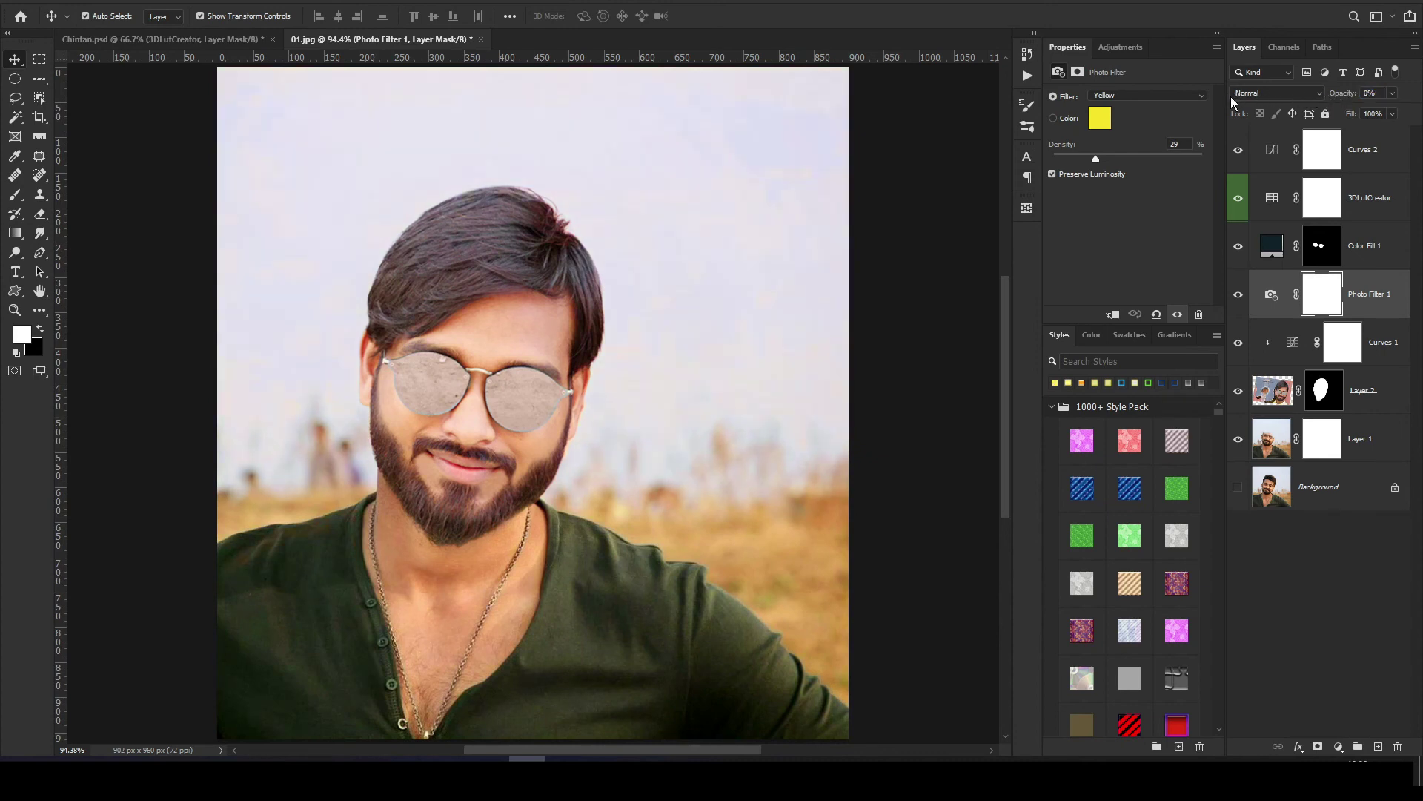
pyautogui.click(1272, 203)
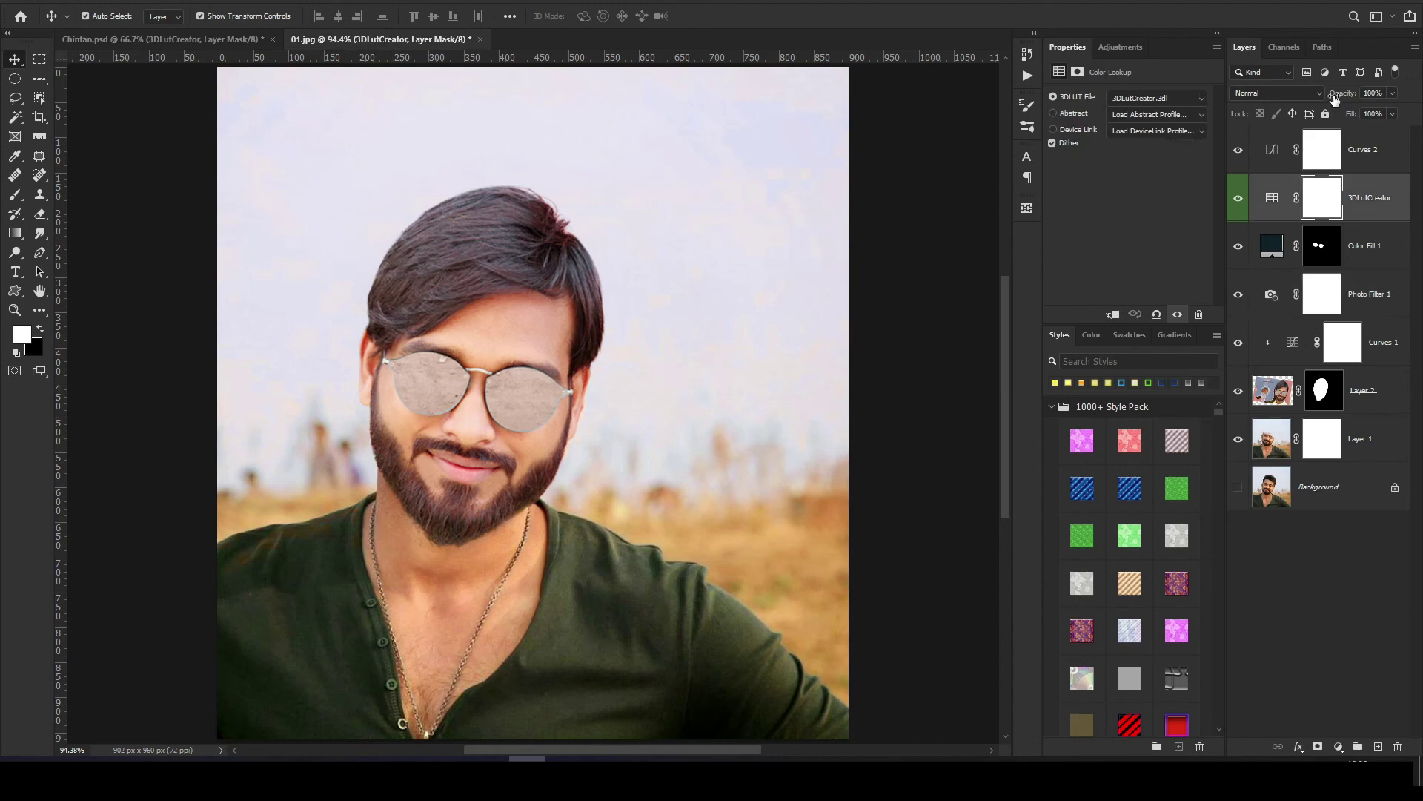
pyautogui.moveTo(1334, 99); pyautogui.dragTo(1271, 92)
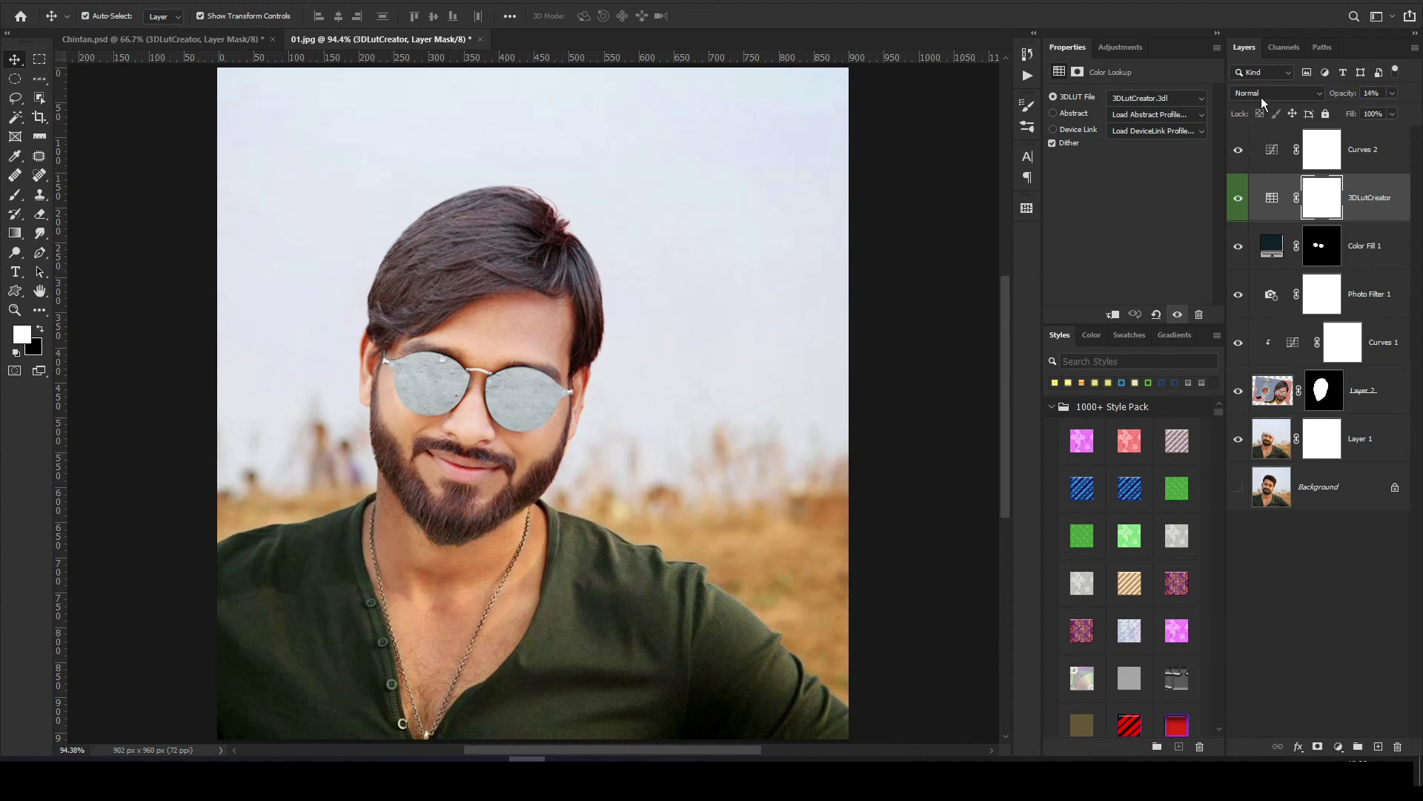
pyautogui.keyDown('alt'); pyautogui.click(1240, 490); pyautogui.keyUp('alt')
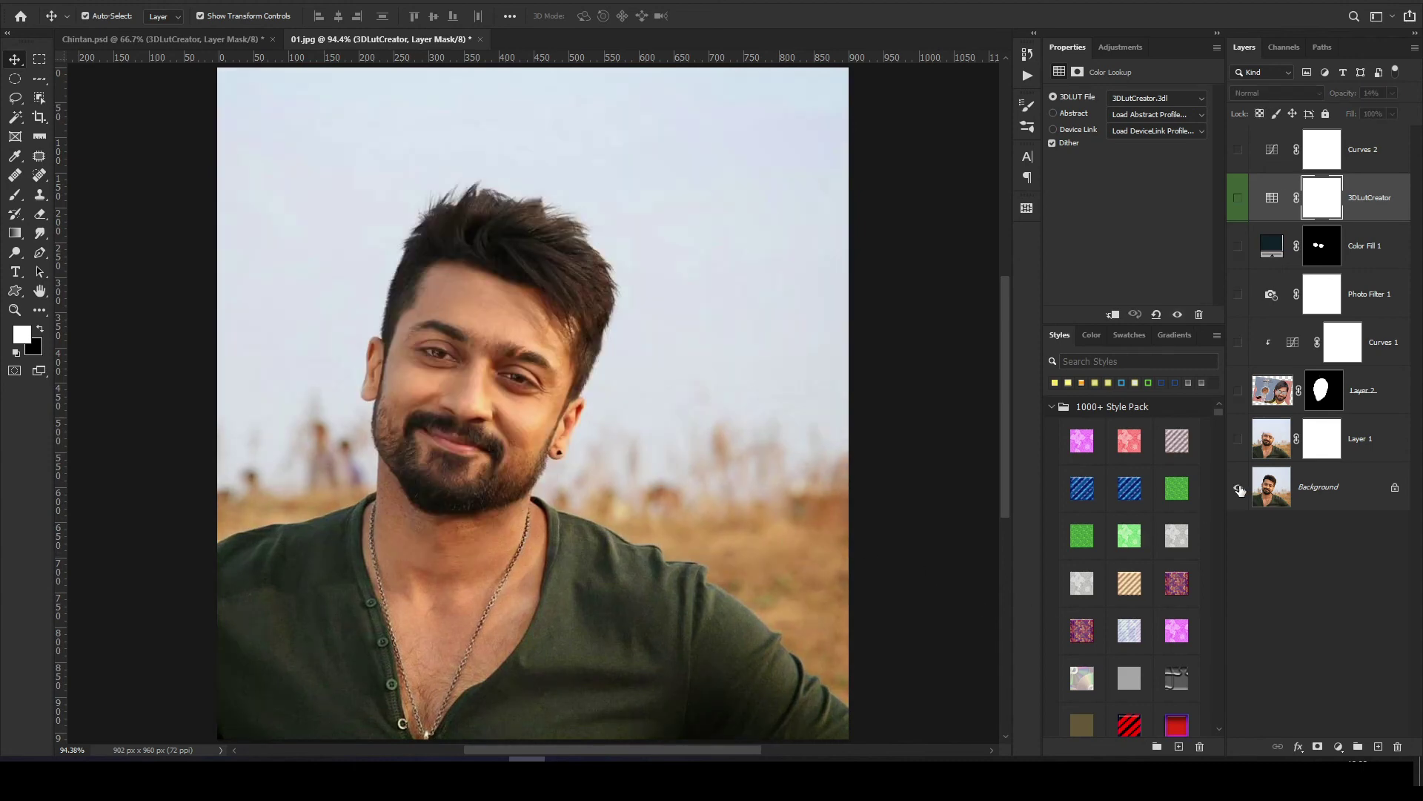
pyautogui.keyDown('alt'); pyautogui.click(1241, 490); pyautogui.keyUp('alt')
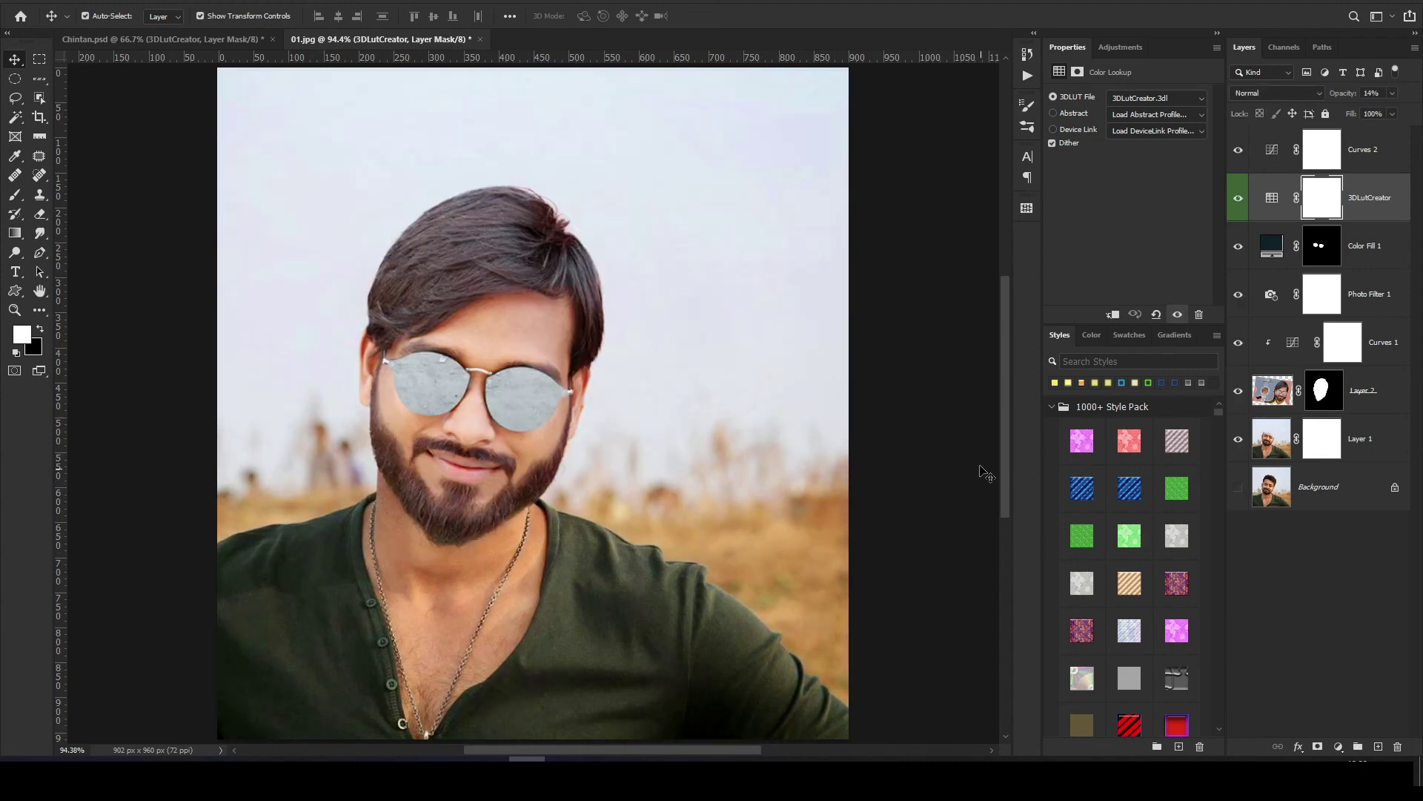
pyautogui.click(788, 565)
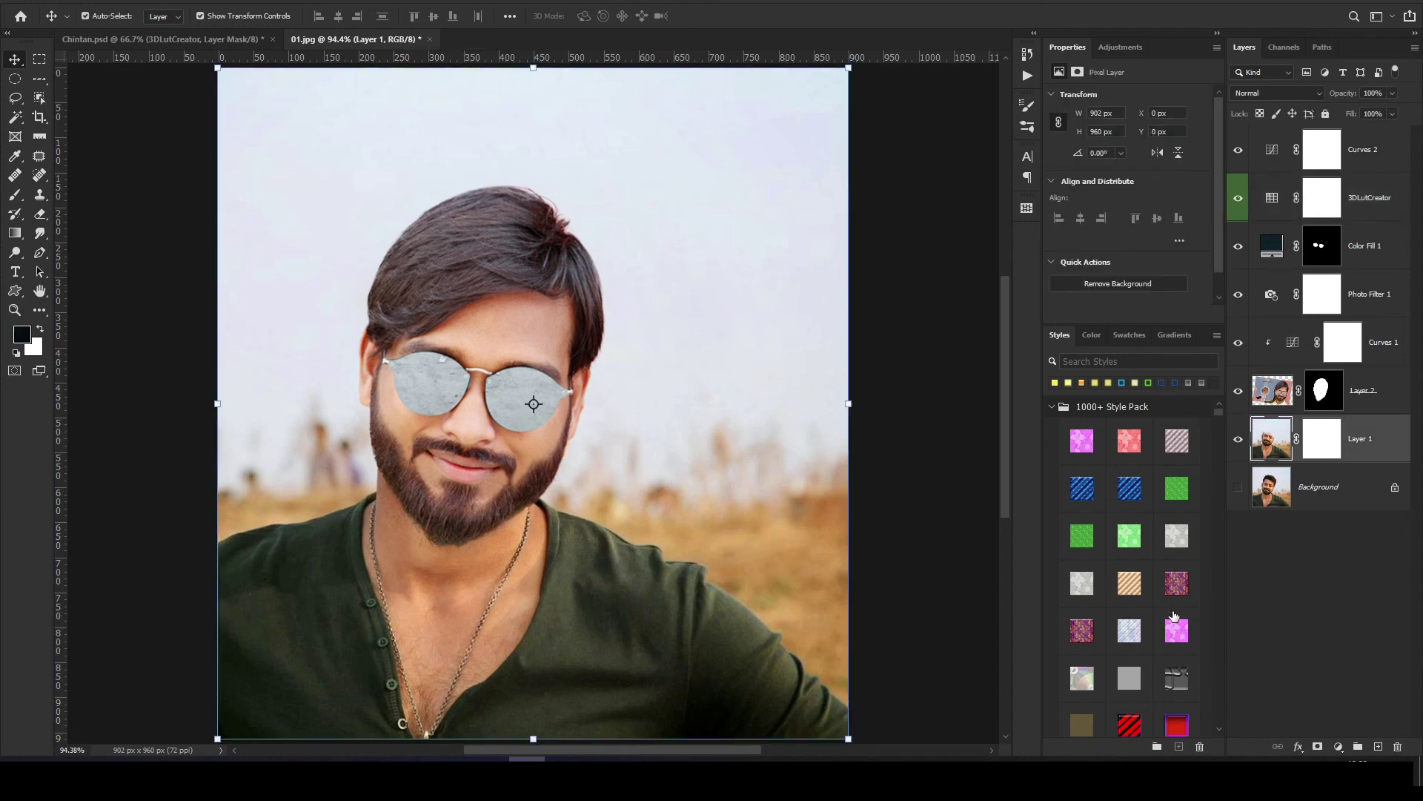
# - Add a Curves 3 layer with a slightly raised curve and invert its mask to hide it
pyautogui.click(1390, 154)
pyautogui.click(1339, 749)
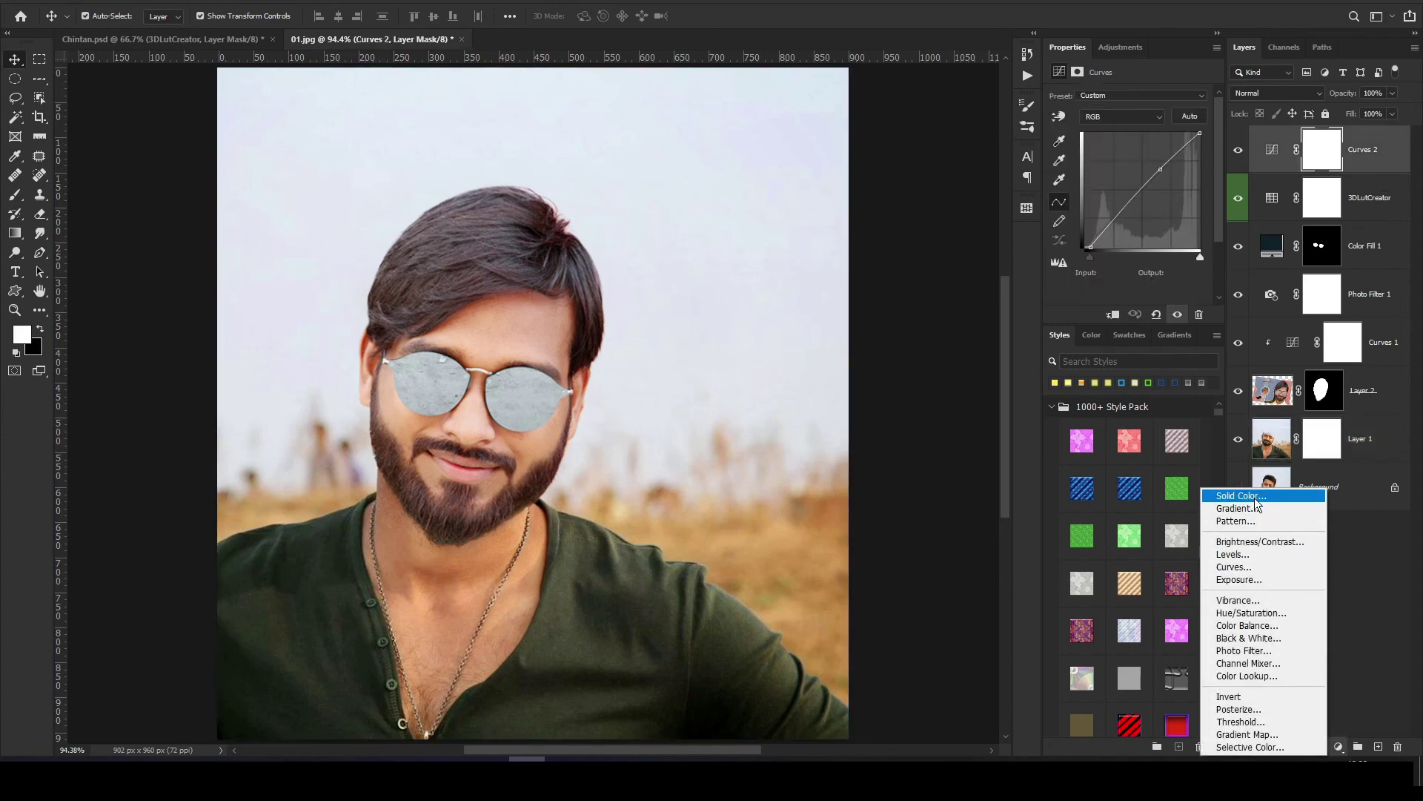
pyautogui.click(1248, 566)
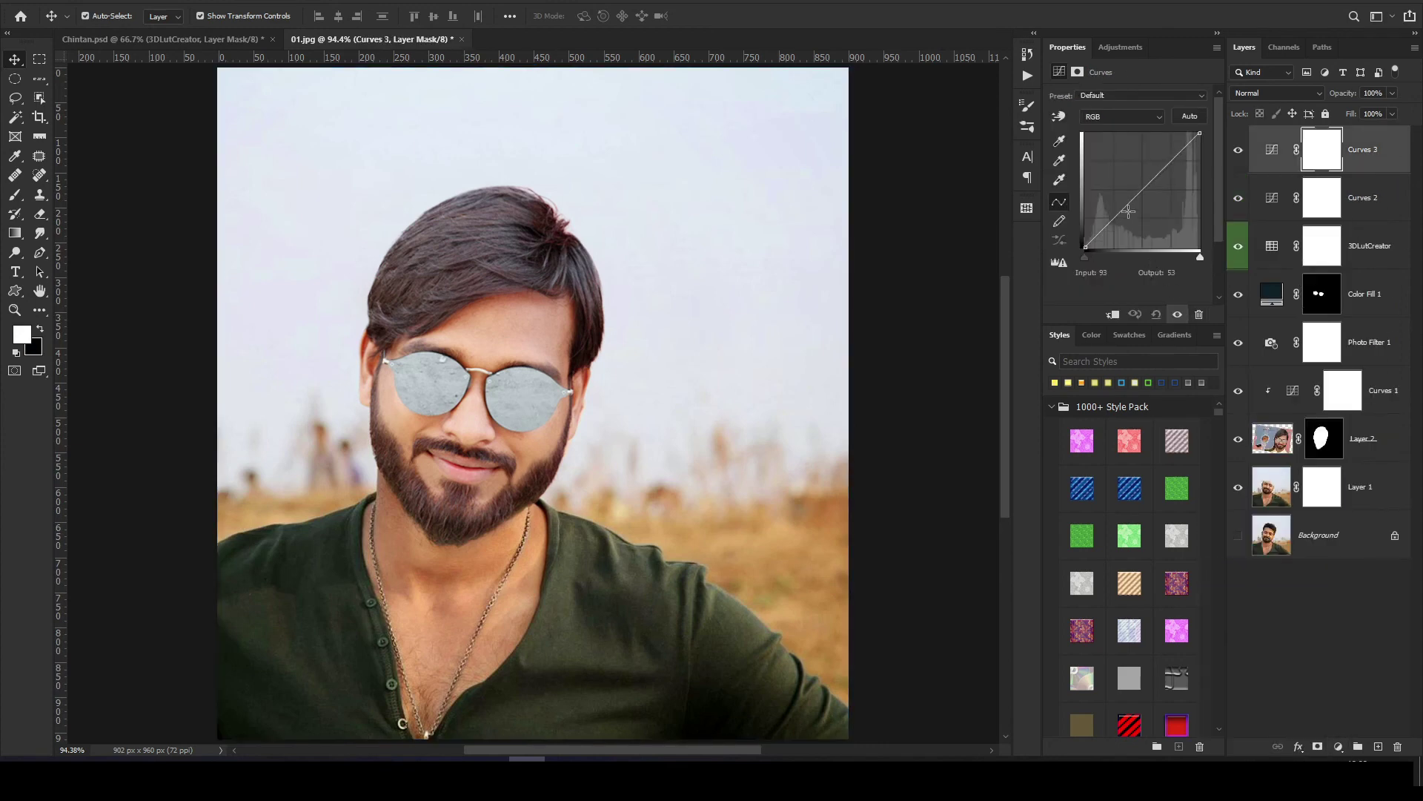
pyautogui.moveTo(1129, 206); pyautogui.dragTo(1129, 197)
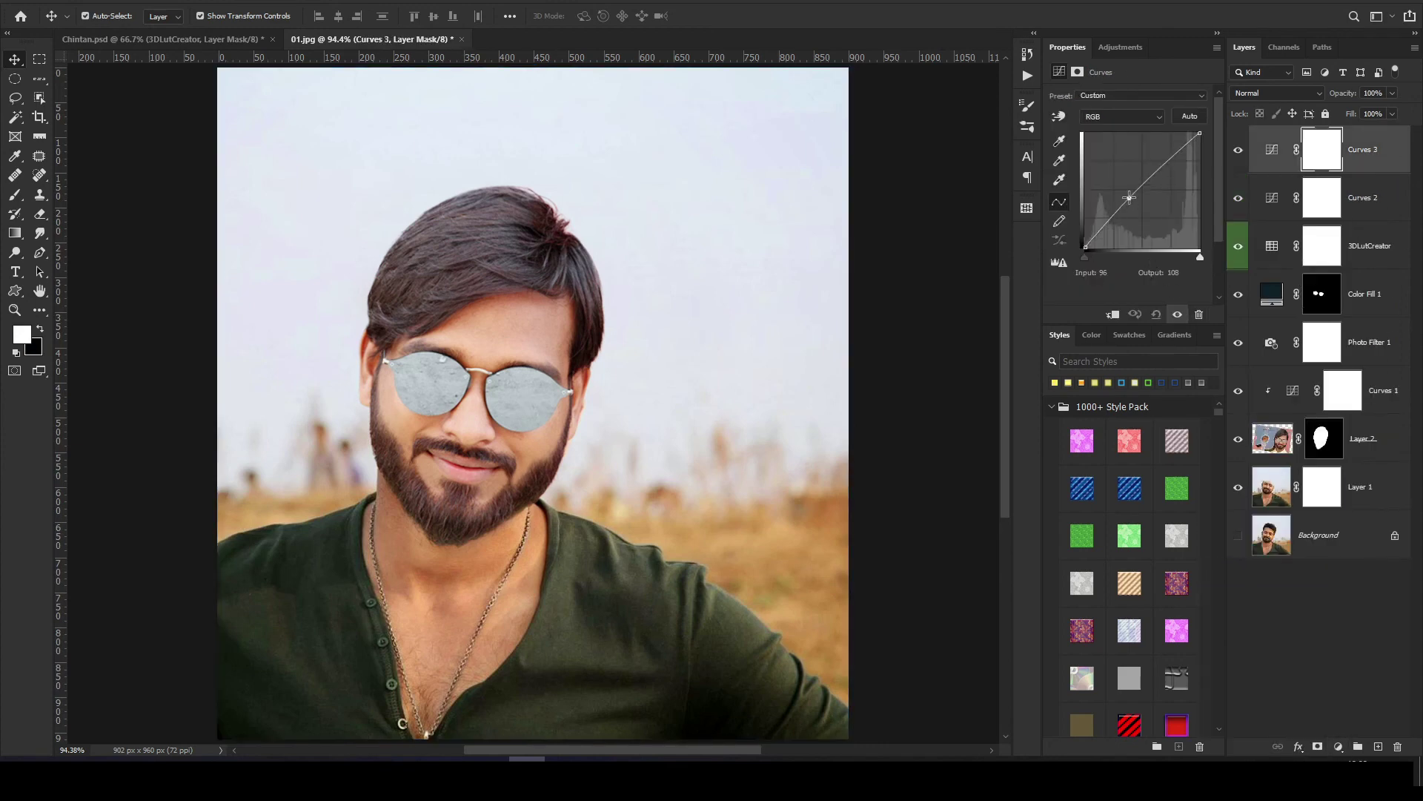
pyautogui.click(1316, 154)
pyautogui.hotkey('ctrl', 'i')
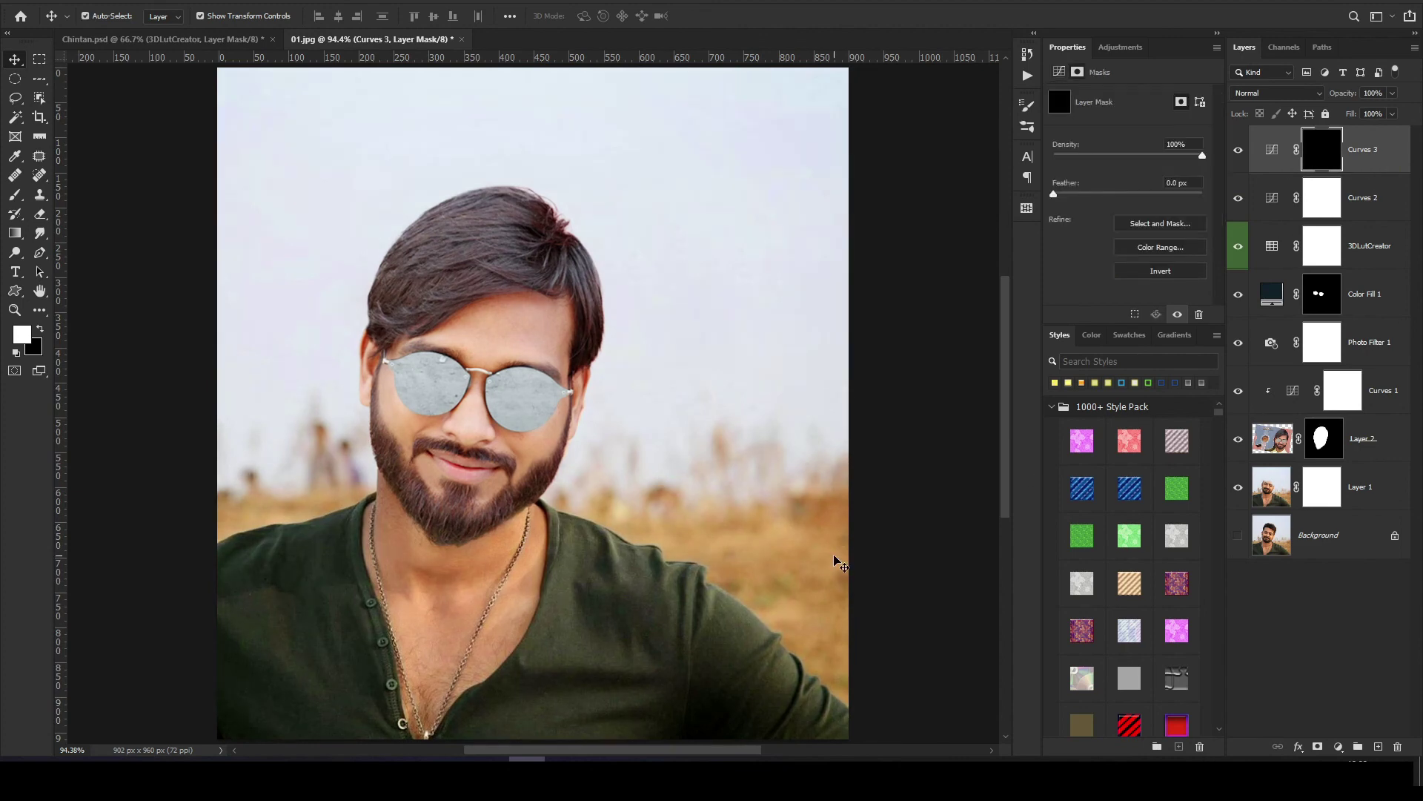
# - Paint white on the Curves 3 mask over both shoulders and the shirt, then raise the curve further
pyautogui.press('b')
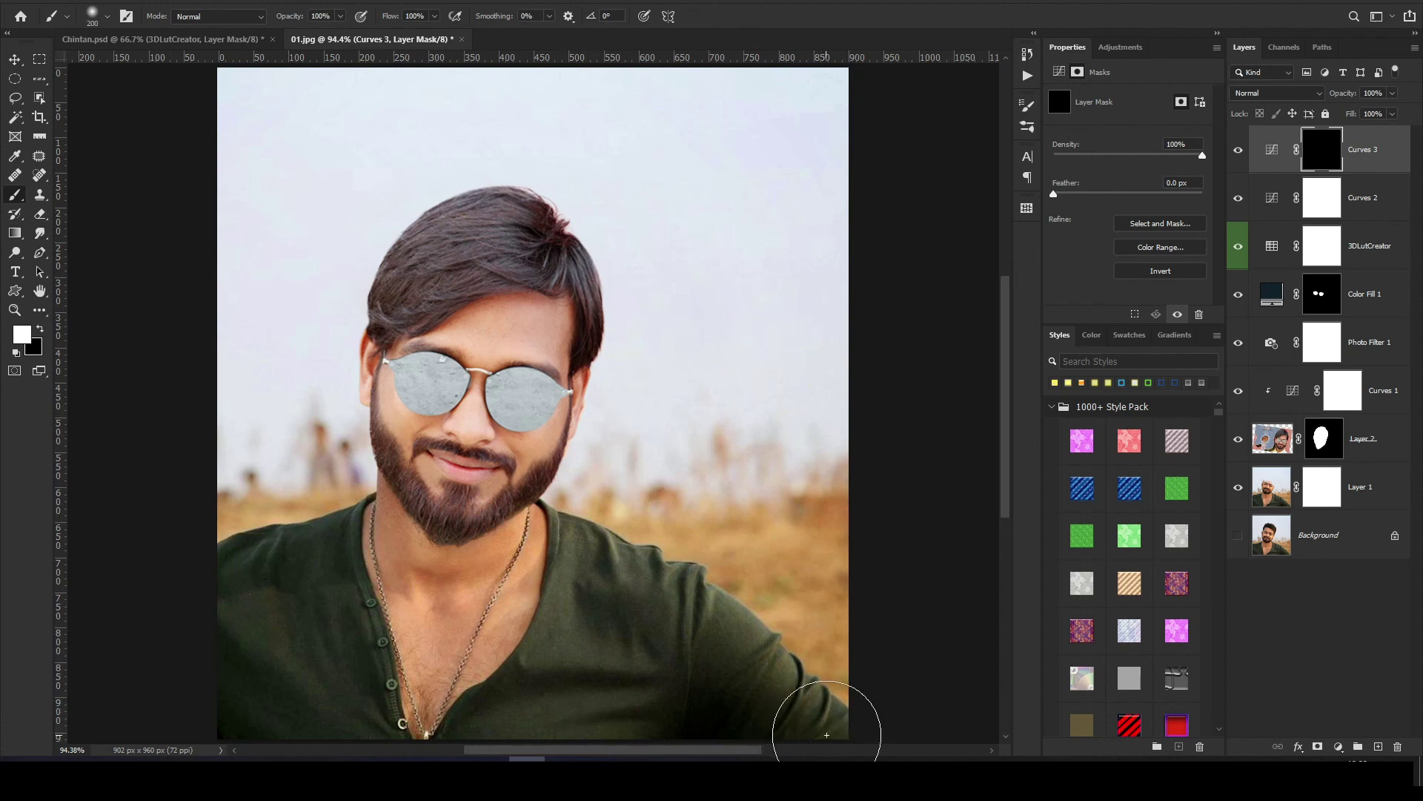
pyautogui.press(']')
pyautogui.press(']')
pyautogui.press(']')
pyautogui.moveTo(609, 661)
pyautogui.mouseDown()
pyautogui.moveTo(652, 635)
pyautogui.moveTo(873, 715)
pyautogui.moveTo(730, 668)
pyautogui.mouseUp()
pyautogui.moveTo(206, 715)
pyautogui.mouseDown()
pyautogui.moveTo(302, 620)
pyautogui.moveTo(296, 547)
pyautogui.moveTo(346, 658)
pyautogui.moveTo(412, 714)
pyautogui.mouseUp()
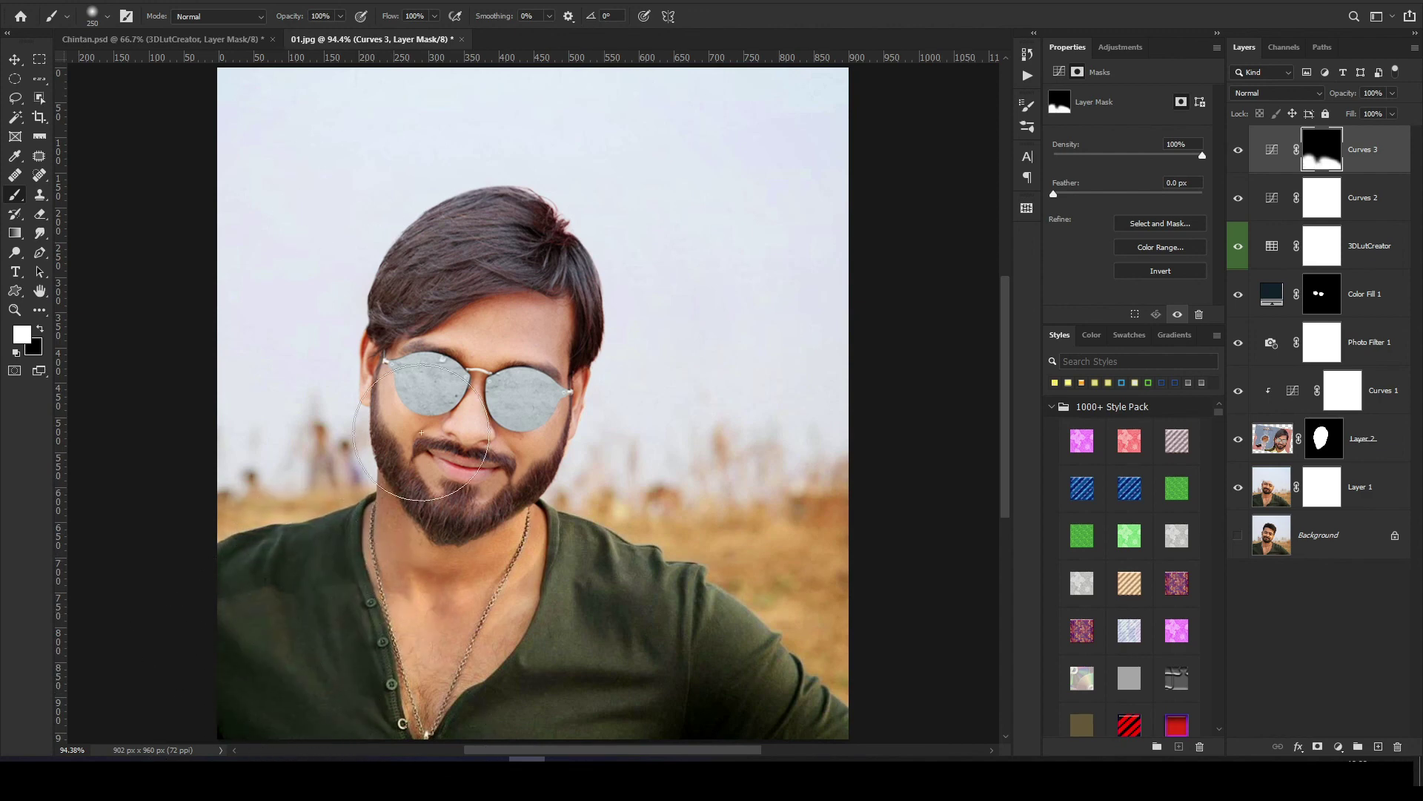
pyautogui.moveTo(603, 604); pyautogui.dragTo(636, 607)
pyautogui.click(1271, 145)
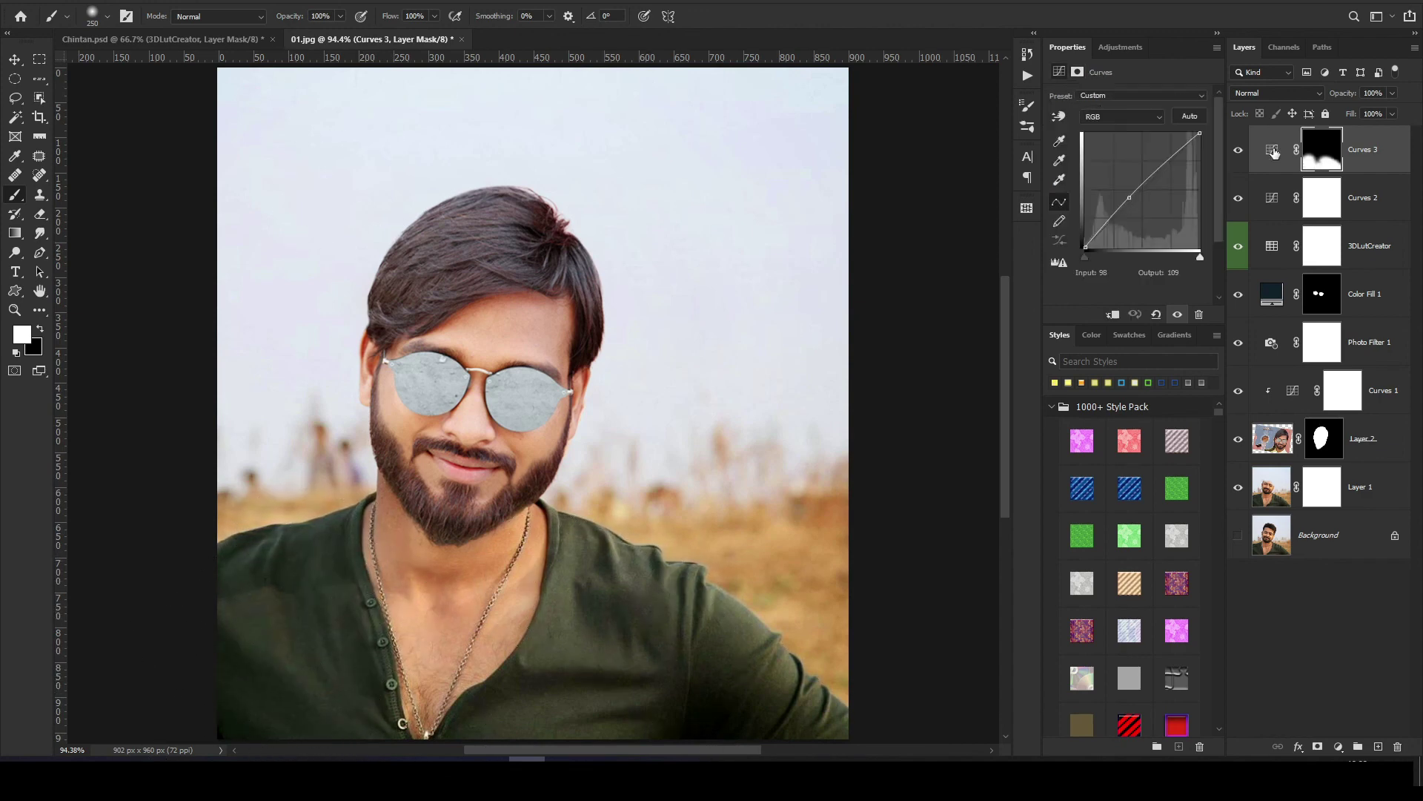
pyautogui.moveTo(1132, 195); pyautogui.dragTo(1142, 175)
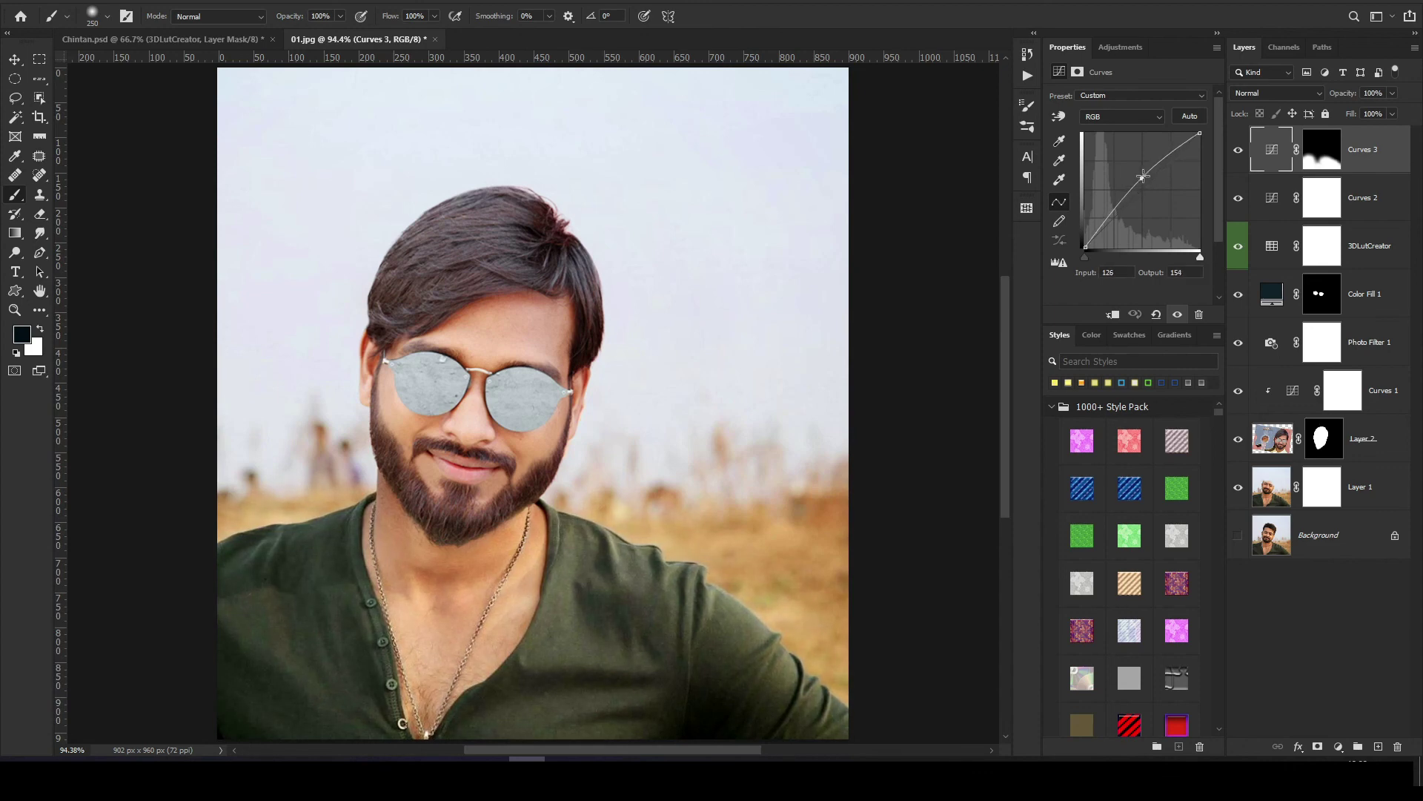
pyautogui.click(14, 59)
pyautogui.click(940, 320)
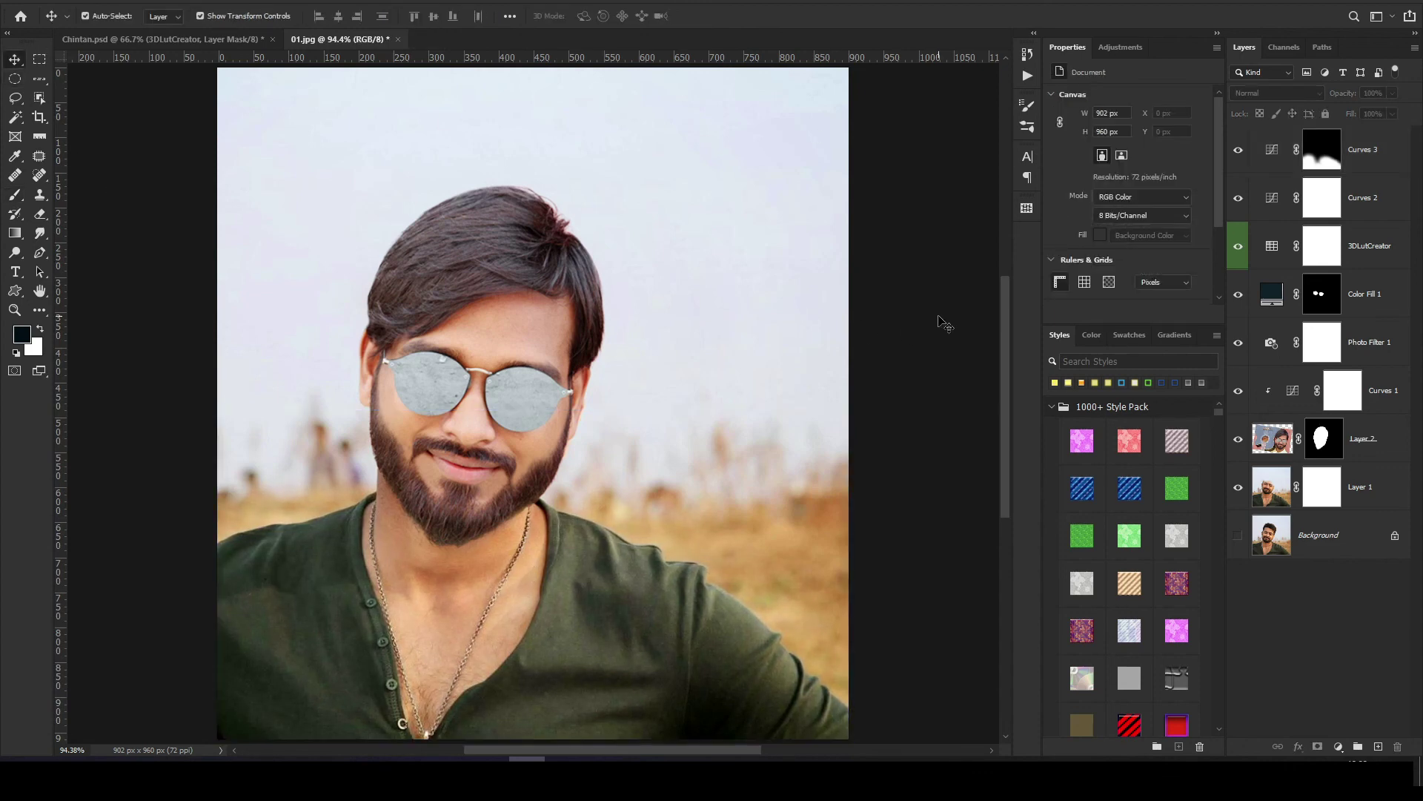
pyautogui.keyDown('alt'); pyautogui.click(1240, 534); pyautogui.keyUp('alt')
pyautogui.keyDown('alt'); pyautogui.click(1240, 540); pyautogui.keyUp('alt')
pyautogui.keyDown('alt'); pyautogui.click(1240, 540); pyautogui.keyUp('alt')
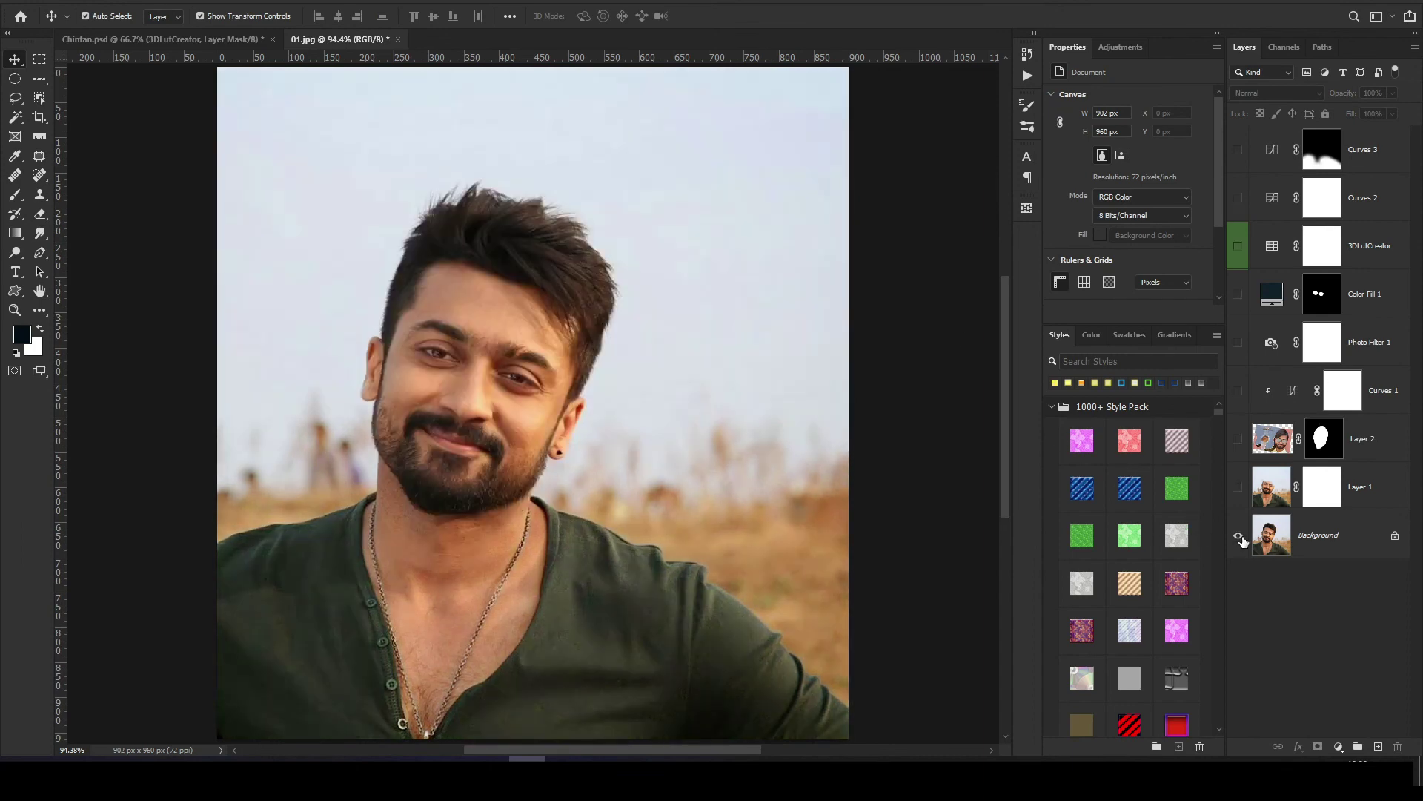
pyautogui.keyDown('alt'); pyautogui.click(1240, 539); pyautogui.keyUp('alt')
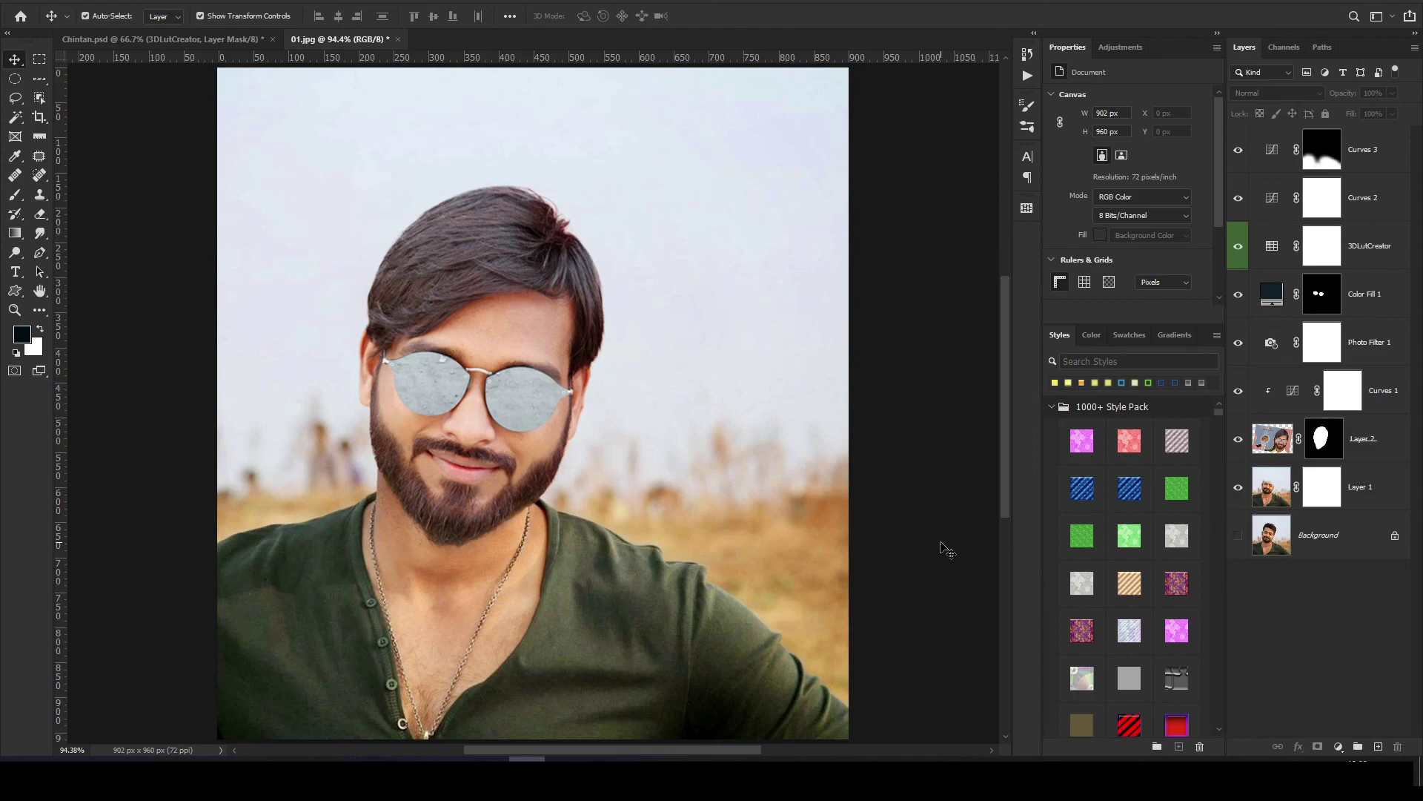